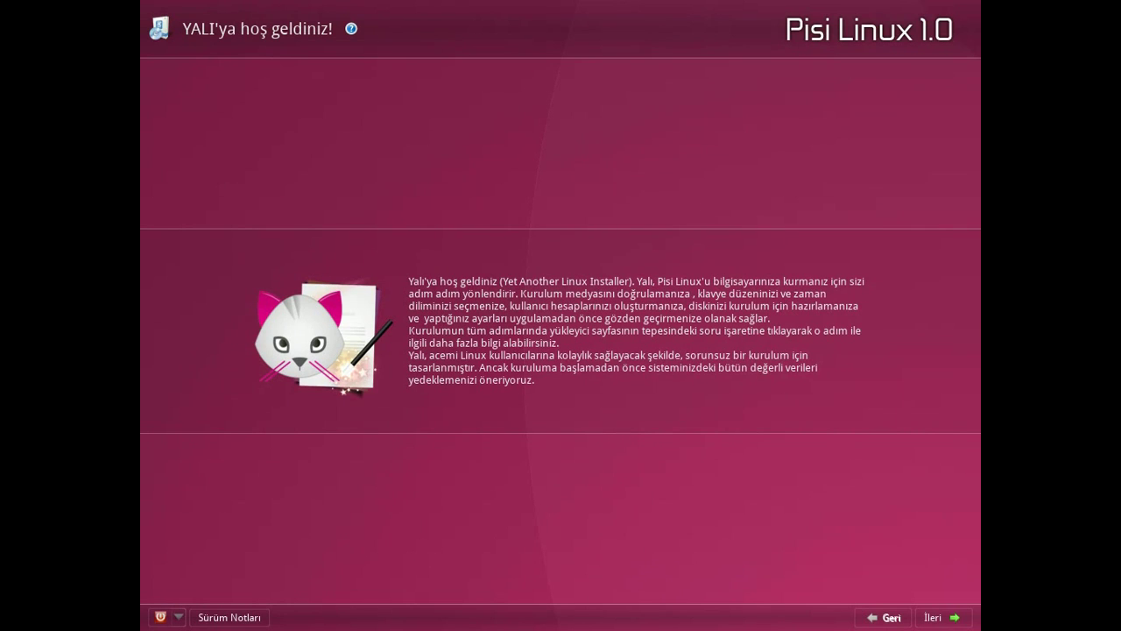
Accept the licence terms and verify the packages on the installation media
{"action": "left_click", "coordinate": [943, 617]}
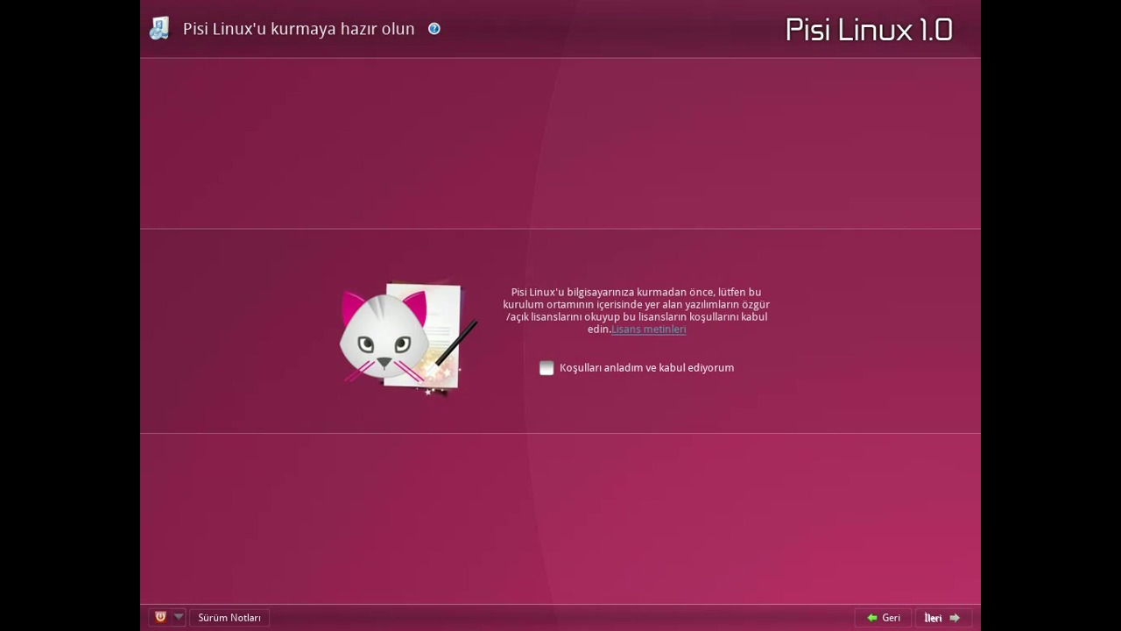
{"action": "left_click", "coordinate": [547, 368]}
{"action": "left_click", "coordinate": [942, 617]}
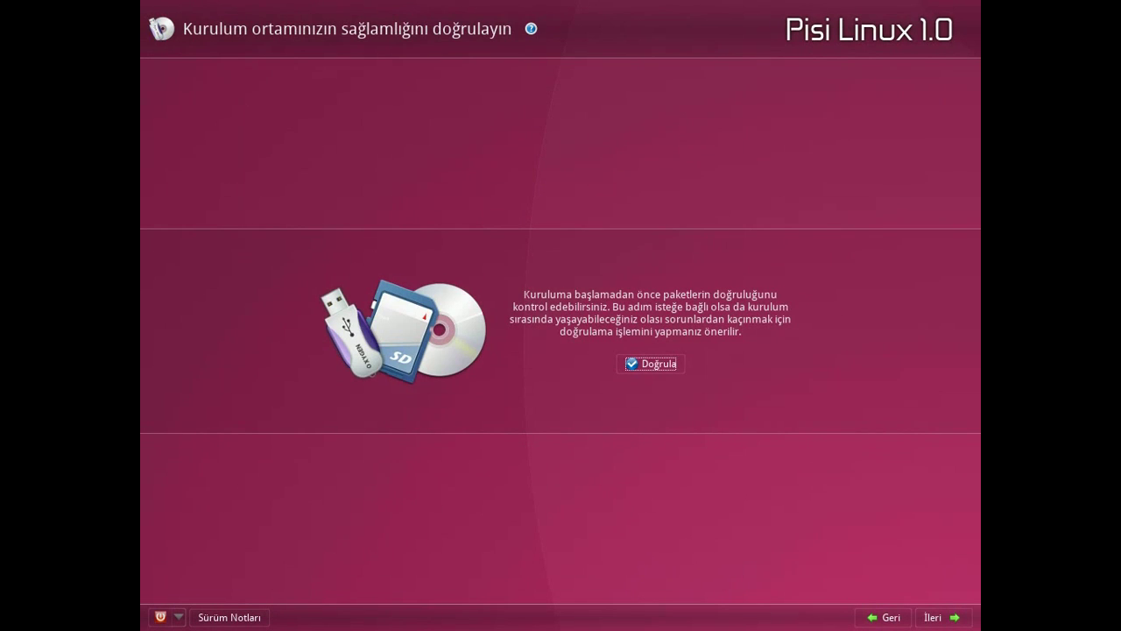
{"action": "left_click", "coordinate": [651, 363]}
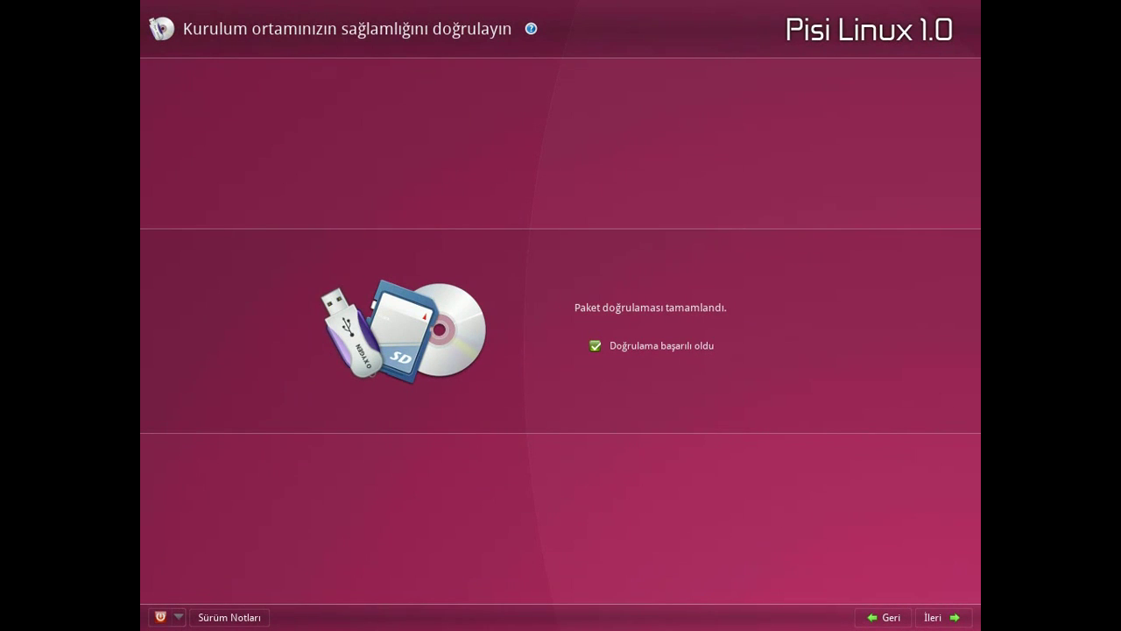
{"action": "left_click", "coordinate": [943, 618]}
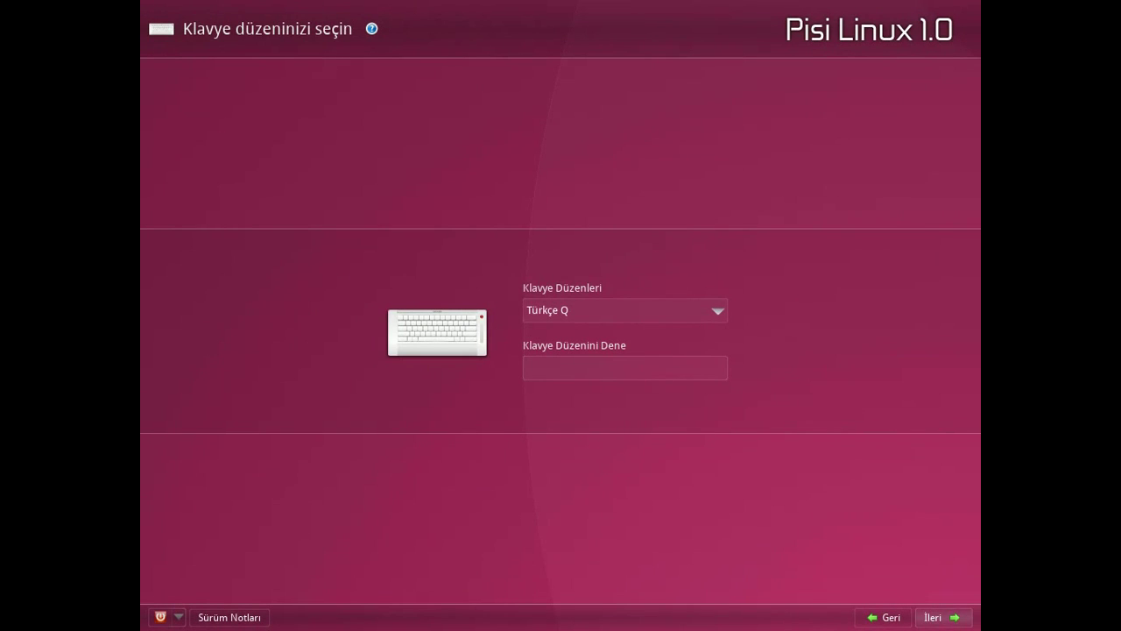
Accept the Türkçe Q keyboard layout and the Europe/Istanbul time zone
{"action": "left_click", "coordinate": [942, 616]}
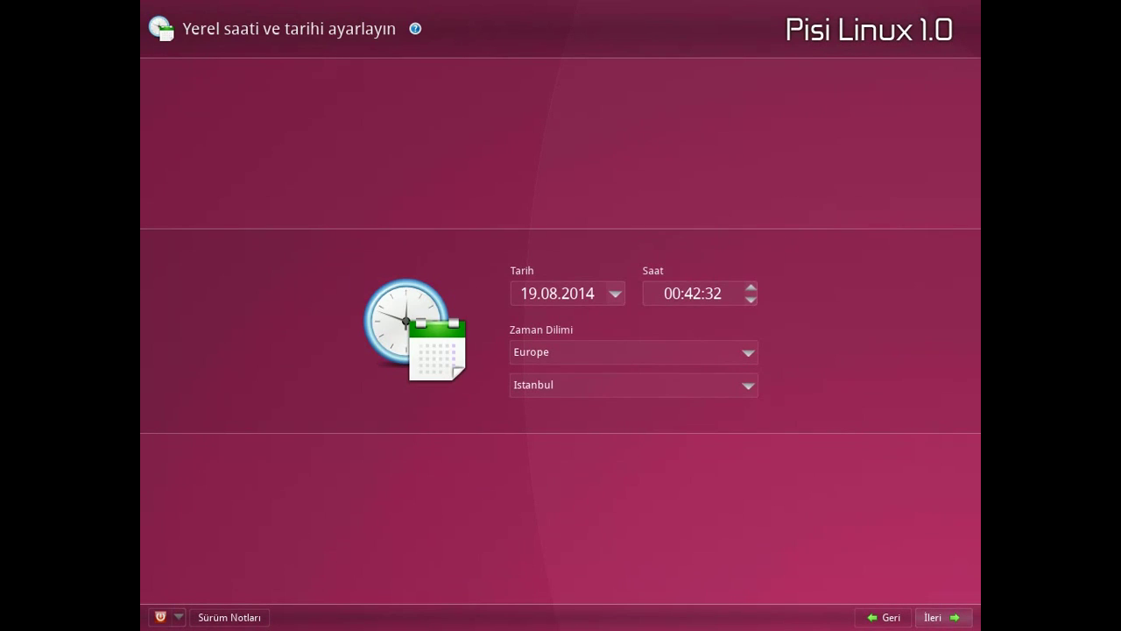
{"action": "left_click", "coordinate": [943, 616]}
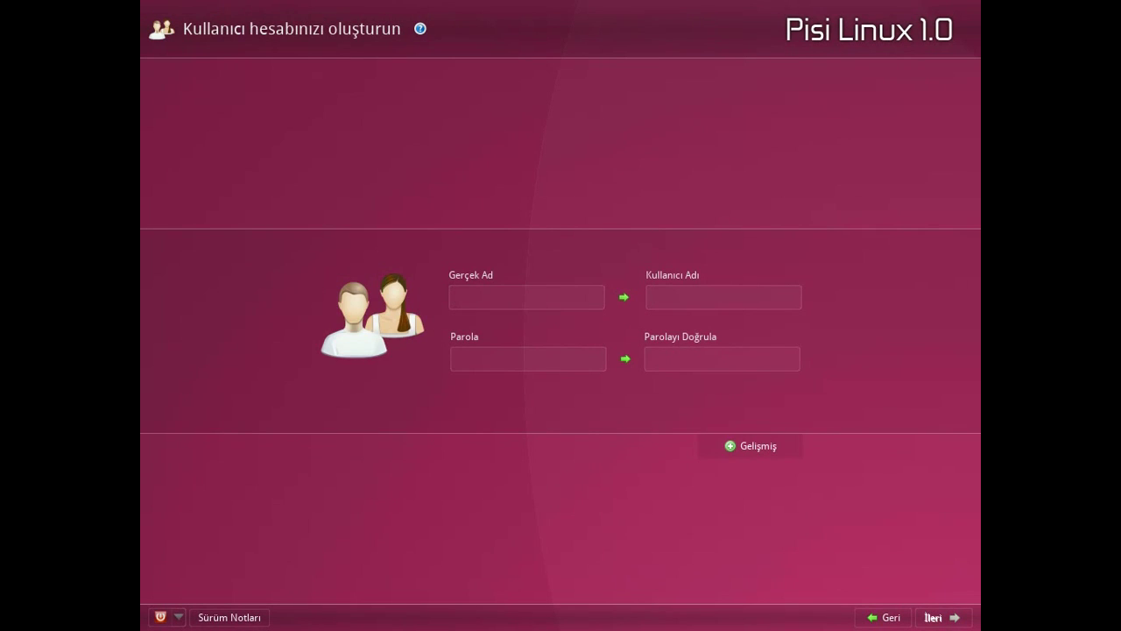
Create the user account with the user's real name and a confirmed account password
{"action": "type", "text": "ufuk"}
{"action": "left_click", "coordinate": [528, 358]}
{"action": "type", "text": "••••••"}
{"action": "key", "text": "Tab"}
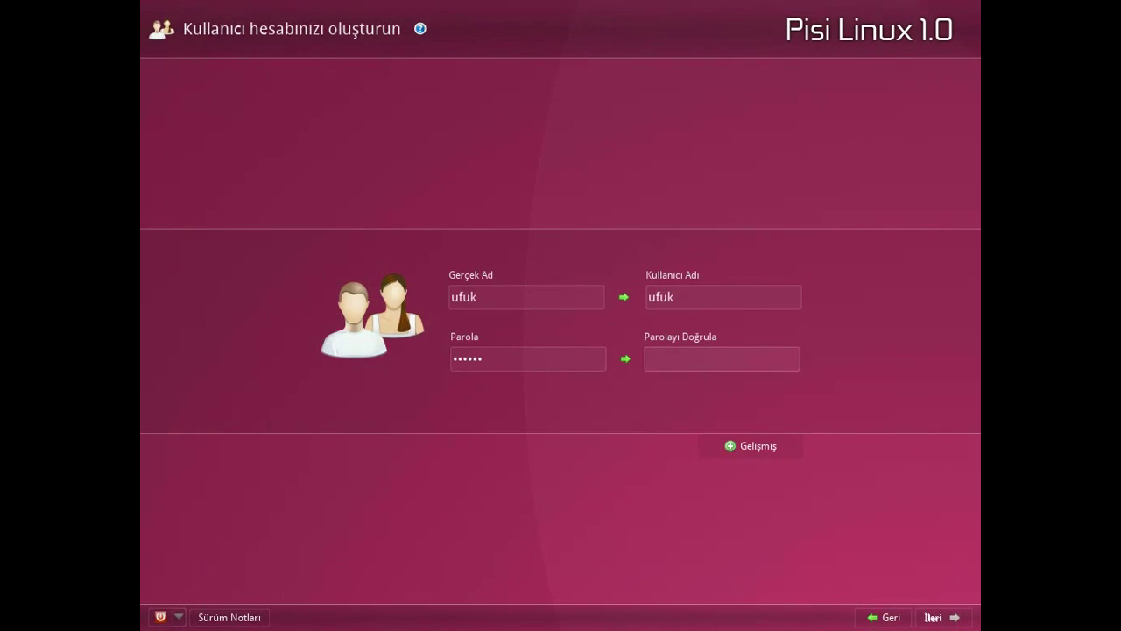
{"action": "type", "text": "••••••"}
{"action": "key", "text": "Return"}
Enter and confirm the administrator password, continuing to the partitioning method choice
{"action": "type", "text": "•••••••"}
{"action": "key", "text": "Tab"}
{"action": "type", "text": "•••••••"}
{"action": "key", "text": "Return"}
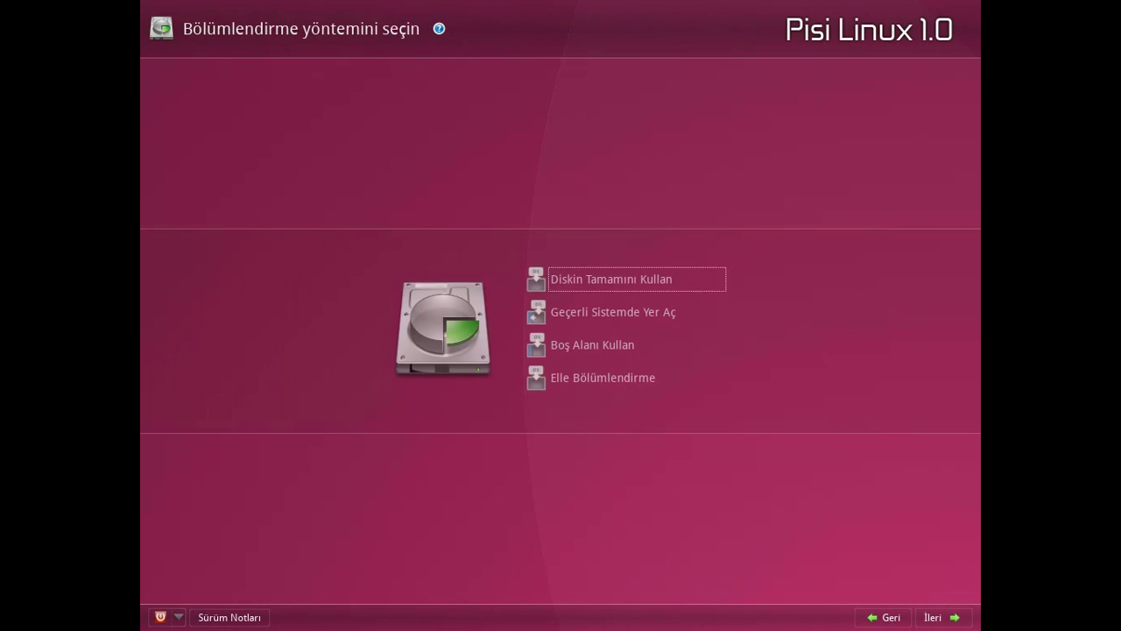
Choose manual partitioning (Elle Bölümlendirme) and delete the ext4 partition sda1
{"action": "left_click", "coordinate": [604, 377]}
{"action": "key", "text": "Return"}
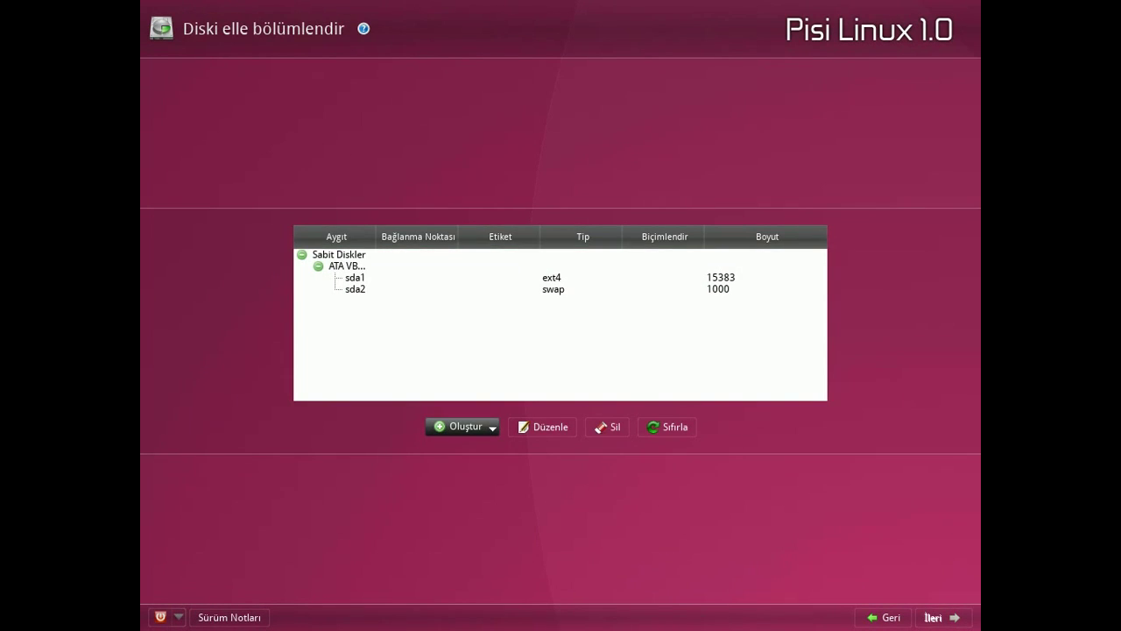
{"action": "left_click", "coordinate": [354, 278]}
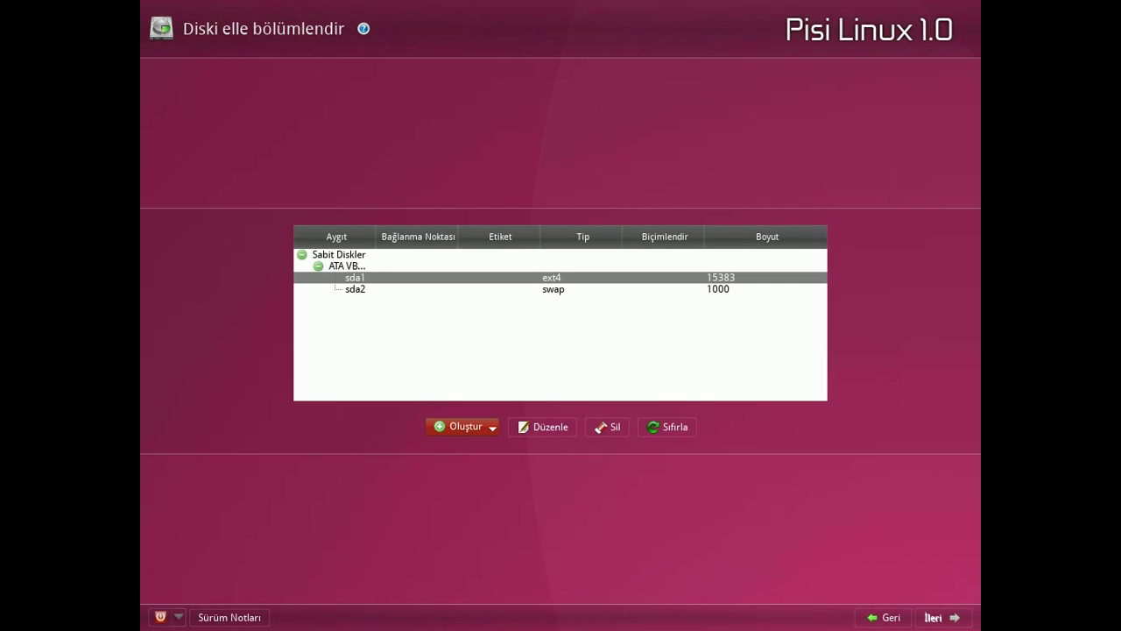
{"action": "left_click", "coordinate": [462, 426]}
{"action": "left_click", "coordinate": [606, 426]}
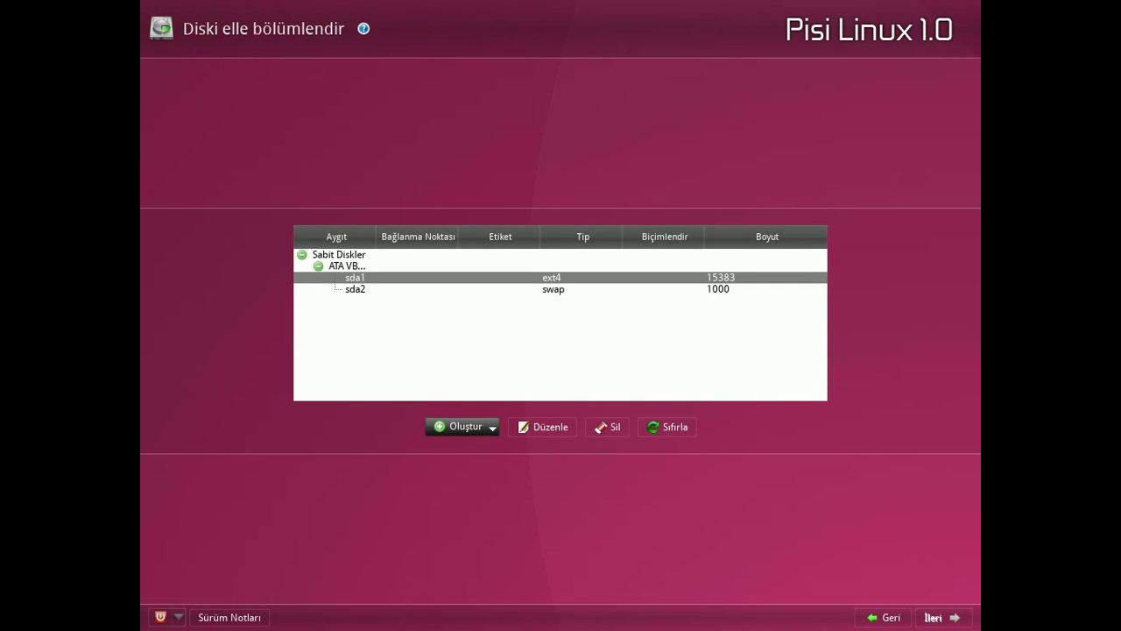
{"action": "left_click", "coordinate": [606, 426]}
{"action": "key", "text": "Return"}
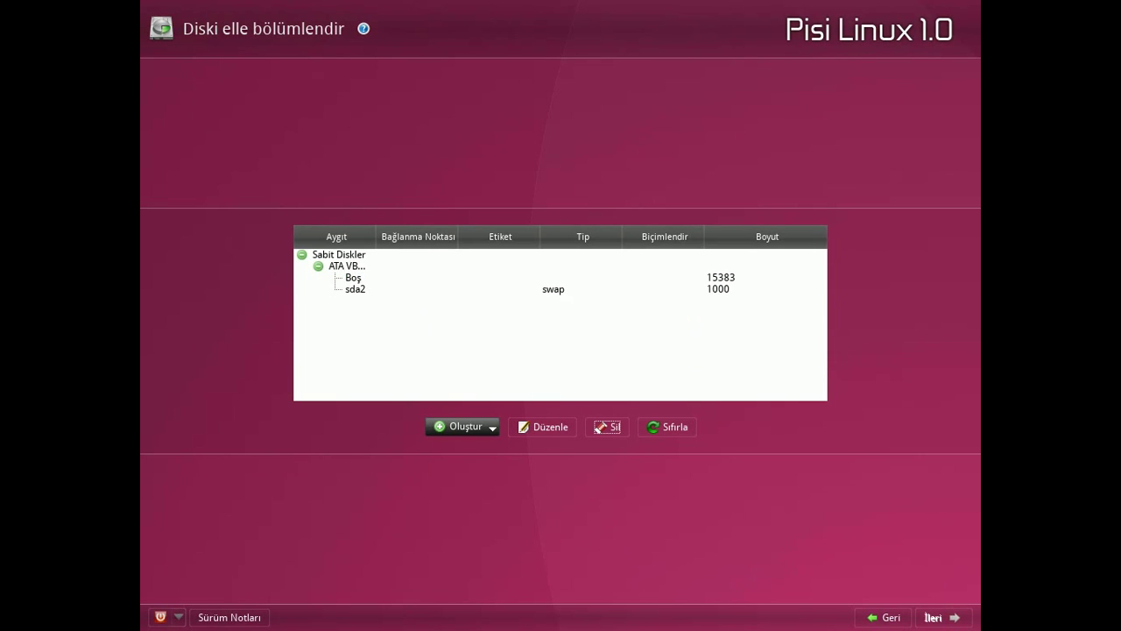
Create a standard ext4 partition of 15383 MB in the free space, mounted at / and forced to be primary
{"action": "left_click", "coordinate": [355, 278]}
{"action": "left_click", "coordinate": [463, 426]}
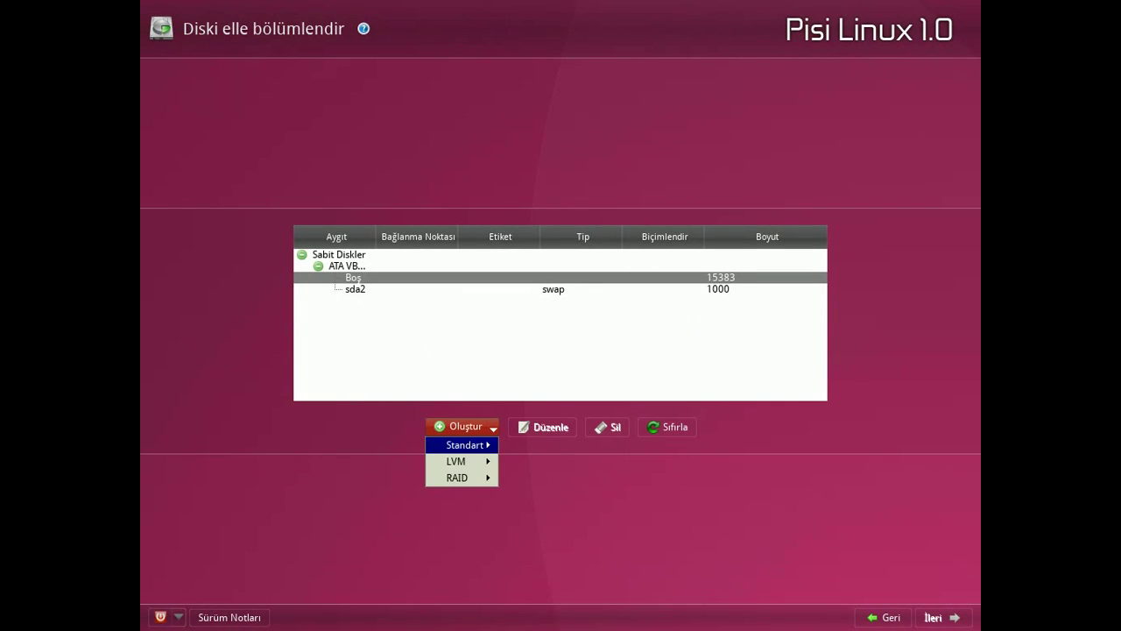
{"action": "mouse_move", "coordinate": [464, 445]}
{"action": "left_click", "coordinate": [544, 446]}
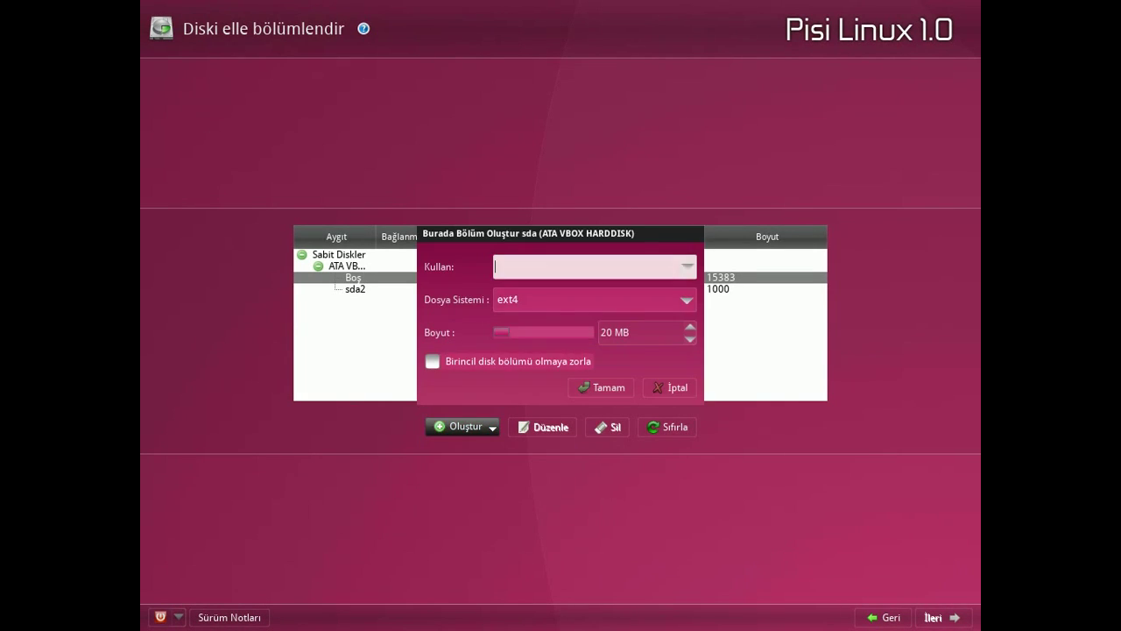
{"action": "left_click_drag", "start_coordinate": [501, 332], "coordinate": [592, 332]}
{"action": "left_click", "coordinate": [596, 267]}
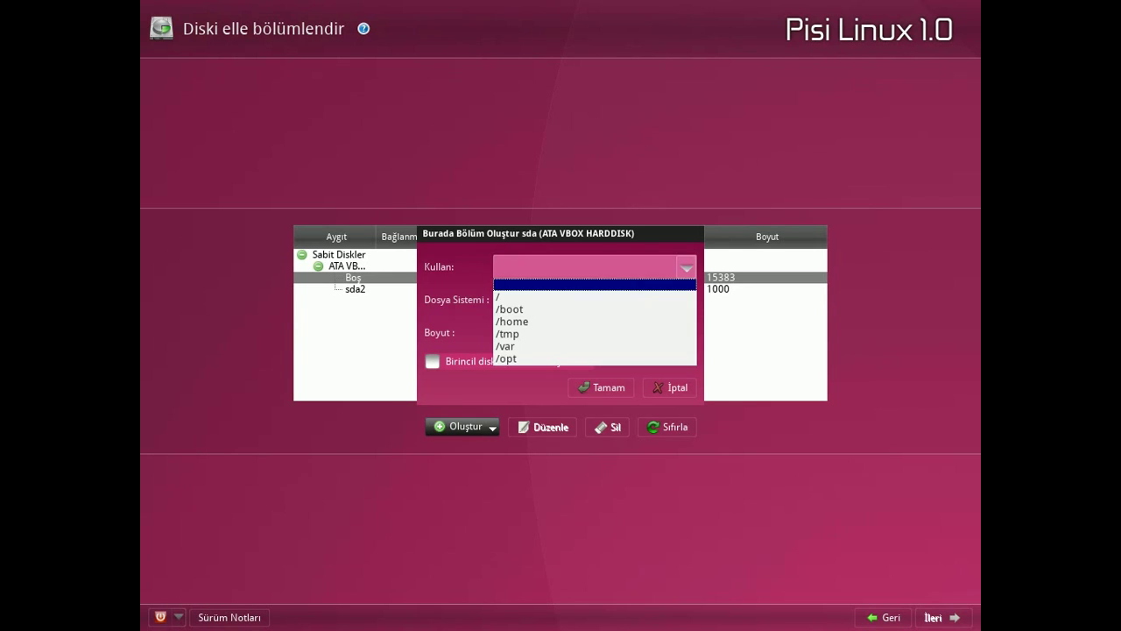
{"action": "left_click", "coordinate": [578, 296]}
{"action": "left_click", "coordinate": [432, 361]}
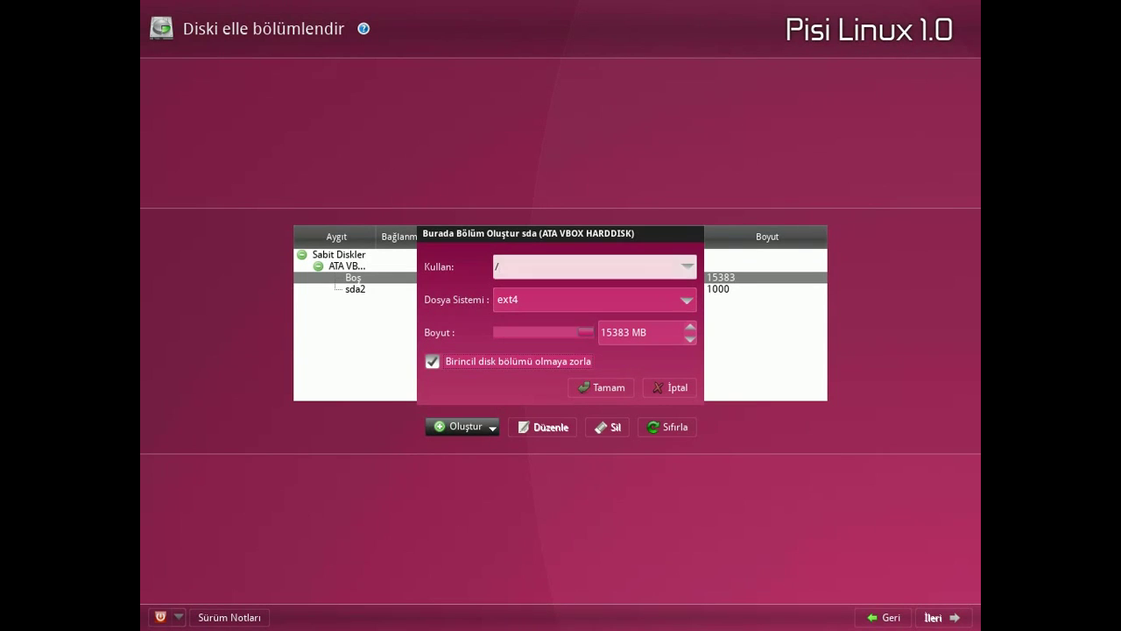
{"action": "left_click", "coordinate": [600, 387]}
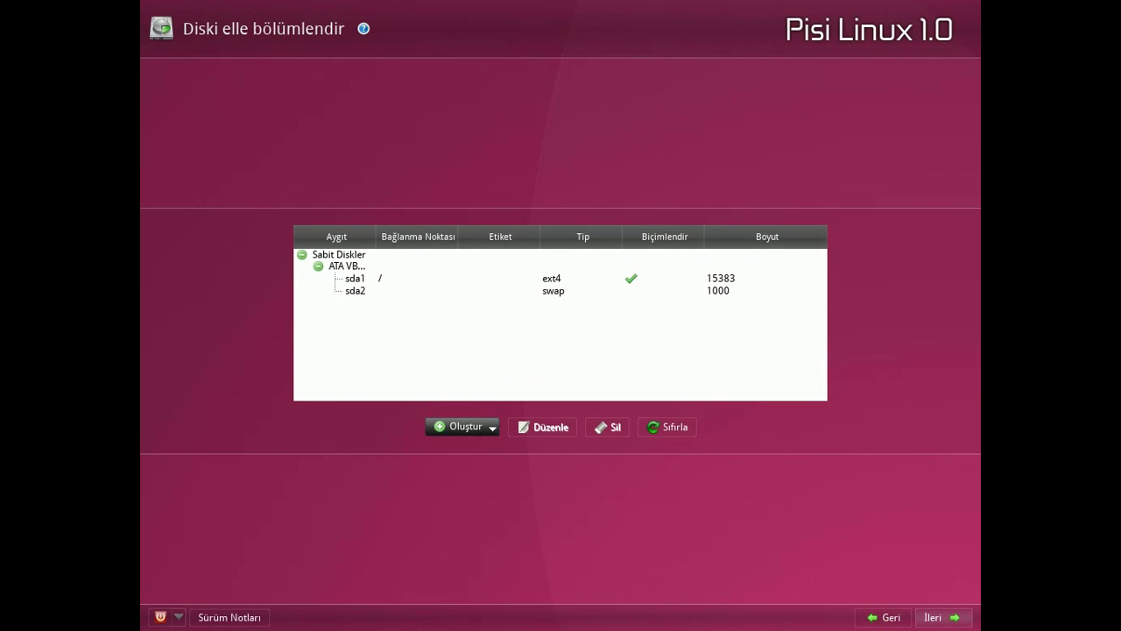
Keep the default bootloader settings and start the installation, writing the changes to disk
{"action": "left_click", "coordinate": [939, 617]}
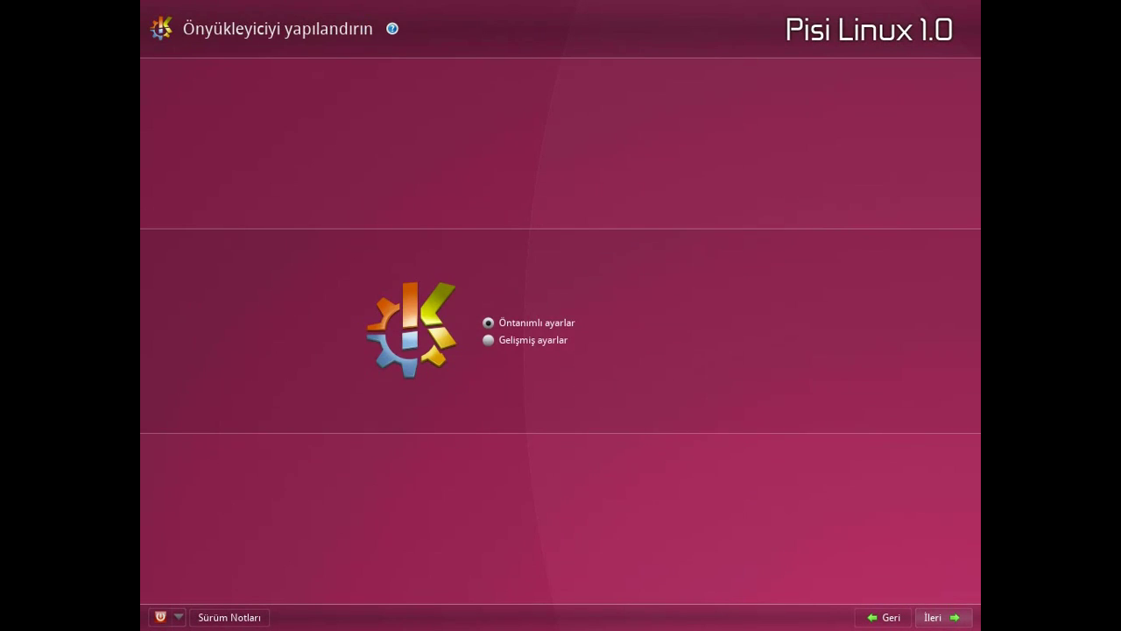
{"action": "left_click", "coordinate": [939, 616]}
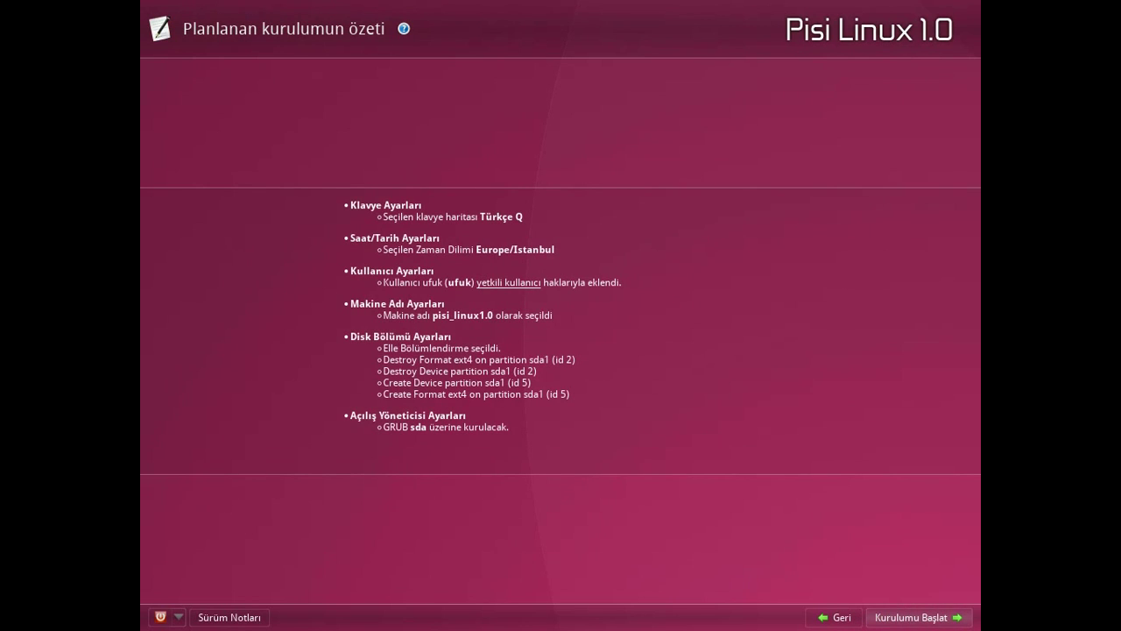
{"action": "left_click", "coordinate": [917, 617]}
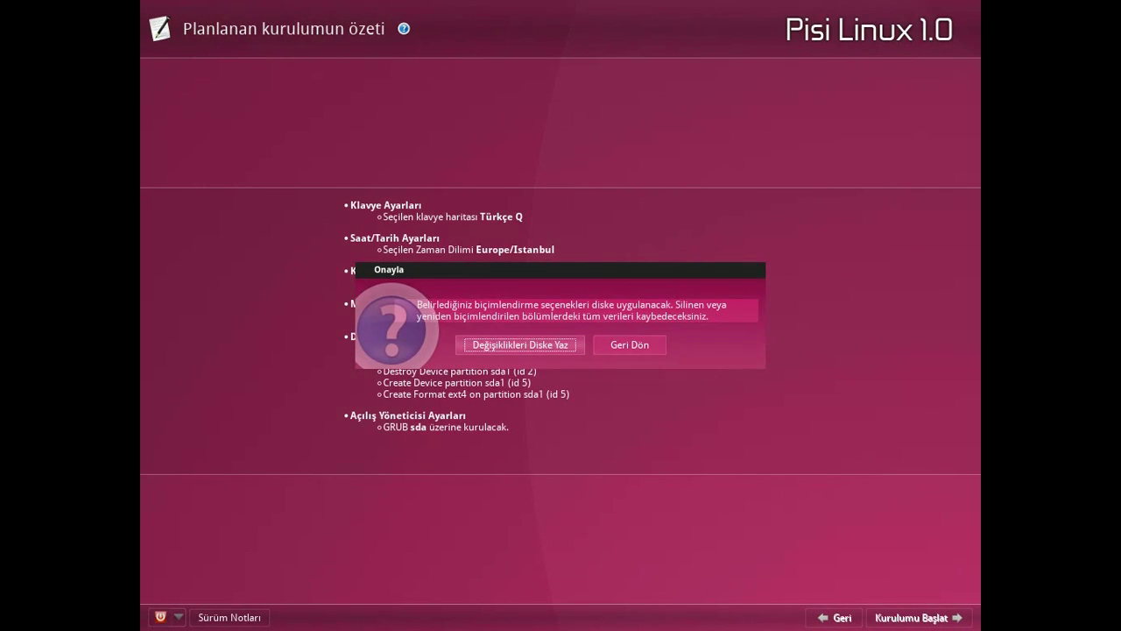
{"action": "left_click", "coordinate": [521, 345]}
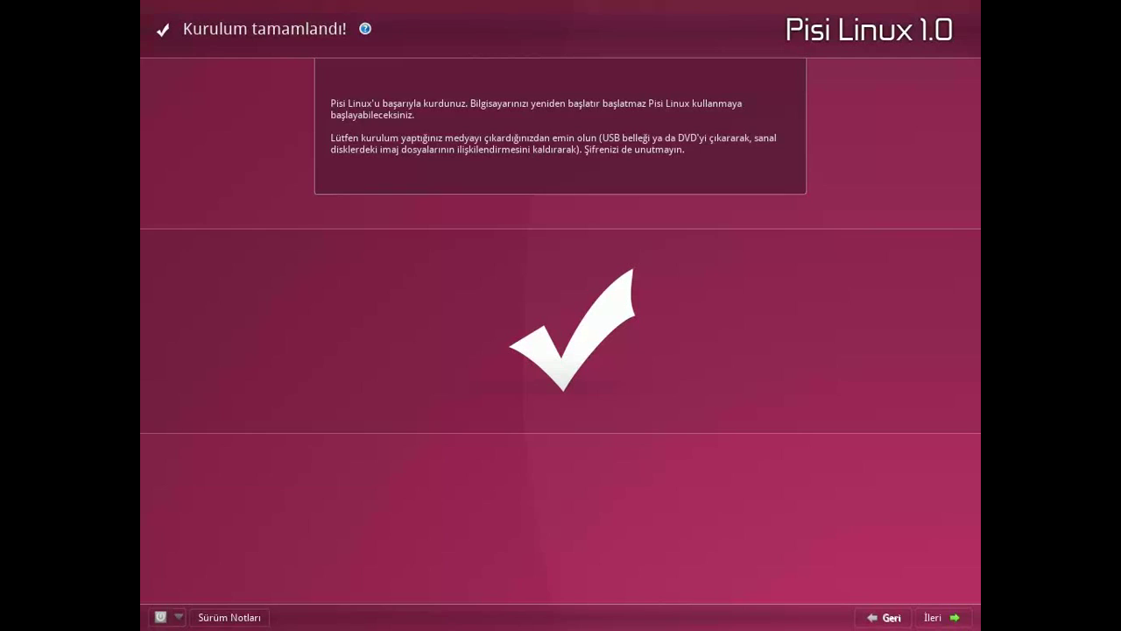
Restart the computer after the installation and boot the Pisi GNU/Linux entry
{"action": "left_click", "coordinate": [937, 618]}
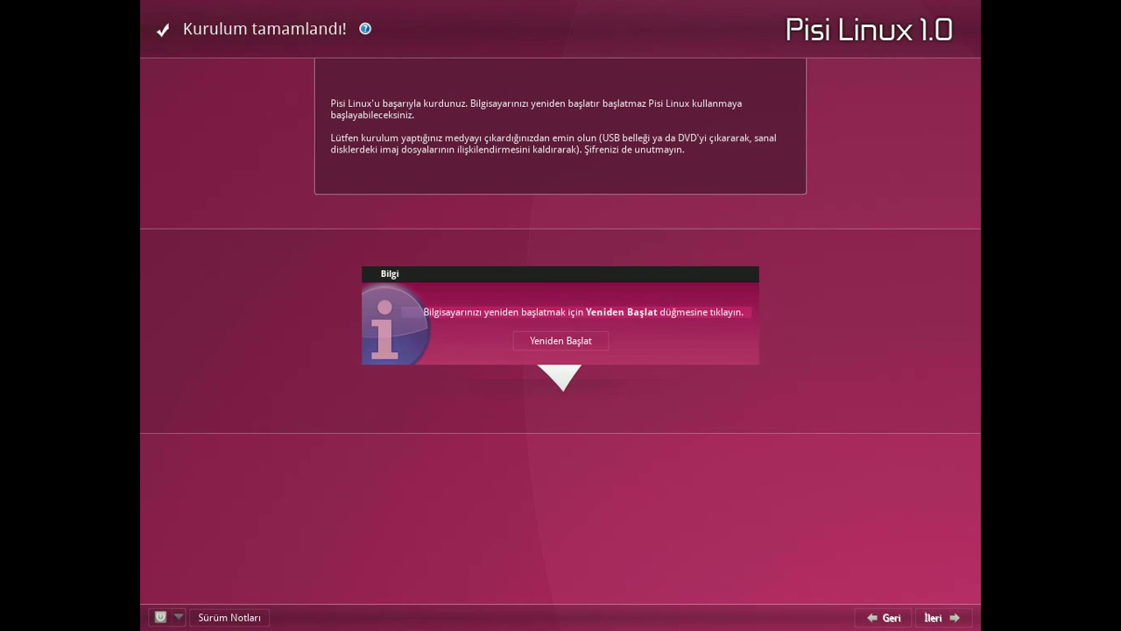
{"action": "left_click", "coordinate": [574, 342]}
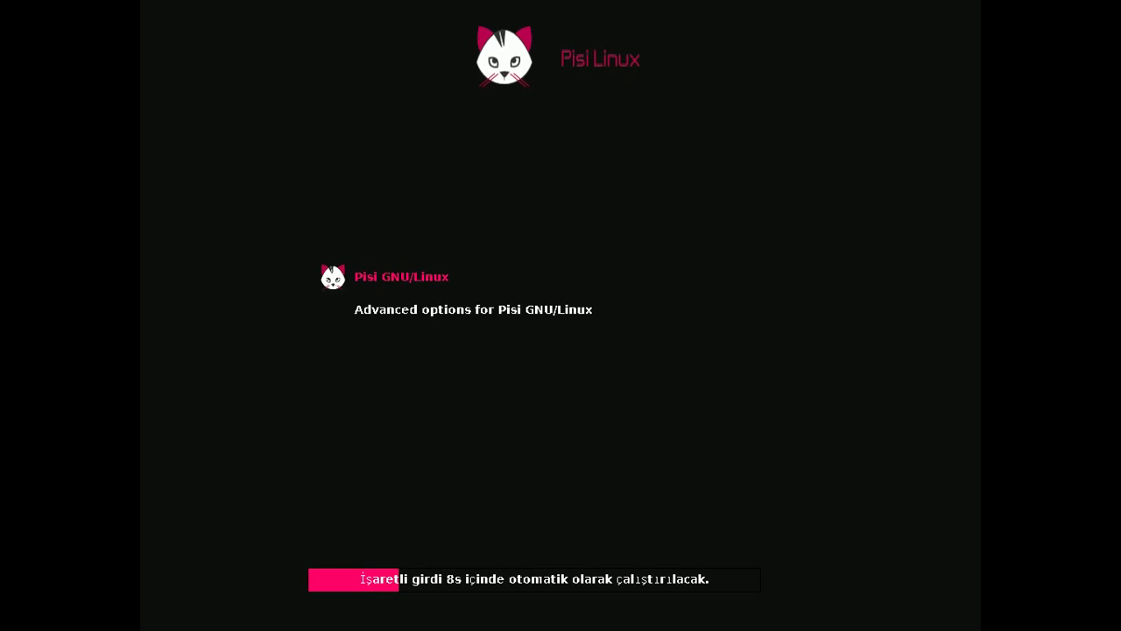
{"action": "key", "text": "Return"}
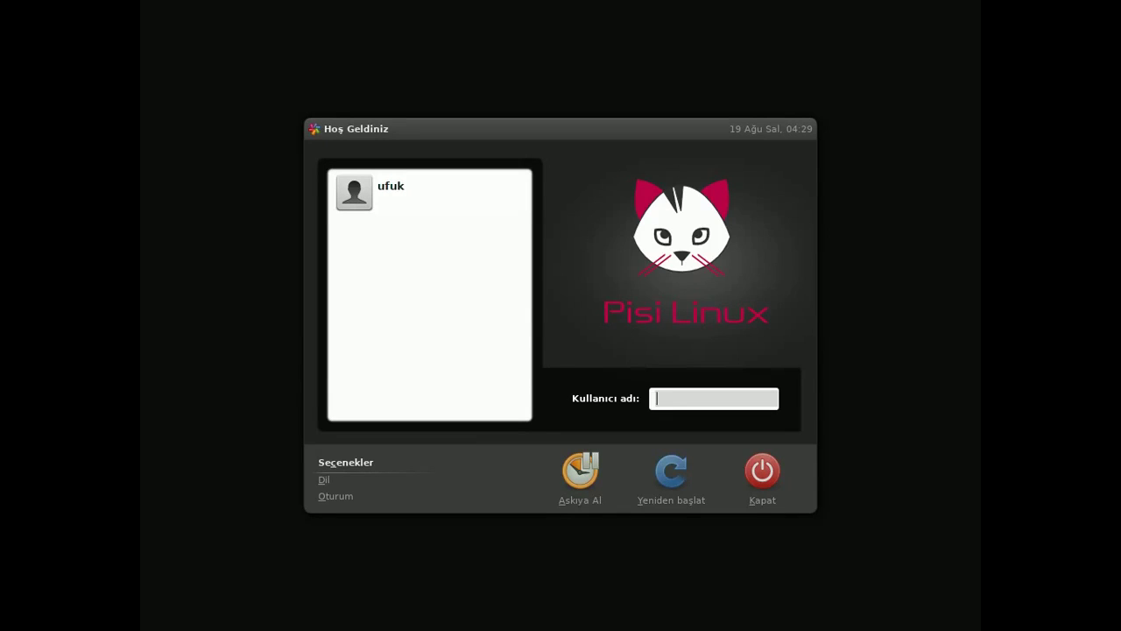
Try to log in with the user name and account password in the default session
{"action": "type", "text": "ufuk"}
{"action": "key", "text": "Return"}
{"action": "type", "text": "******"}
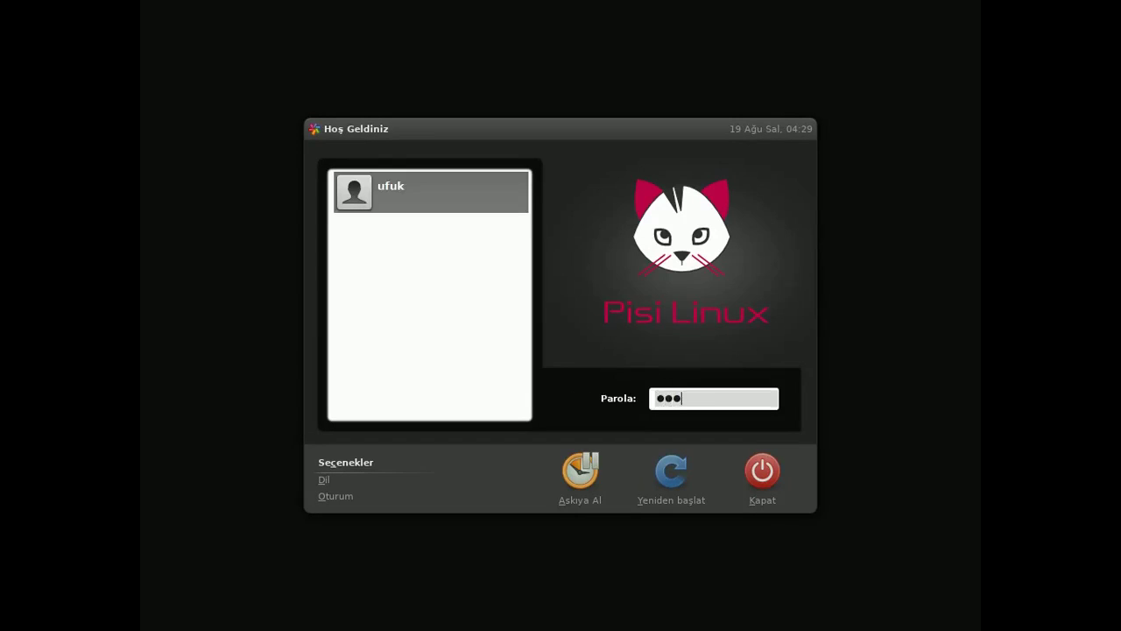
{"action": "key", "text": "Return"}
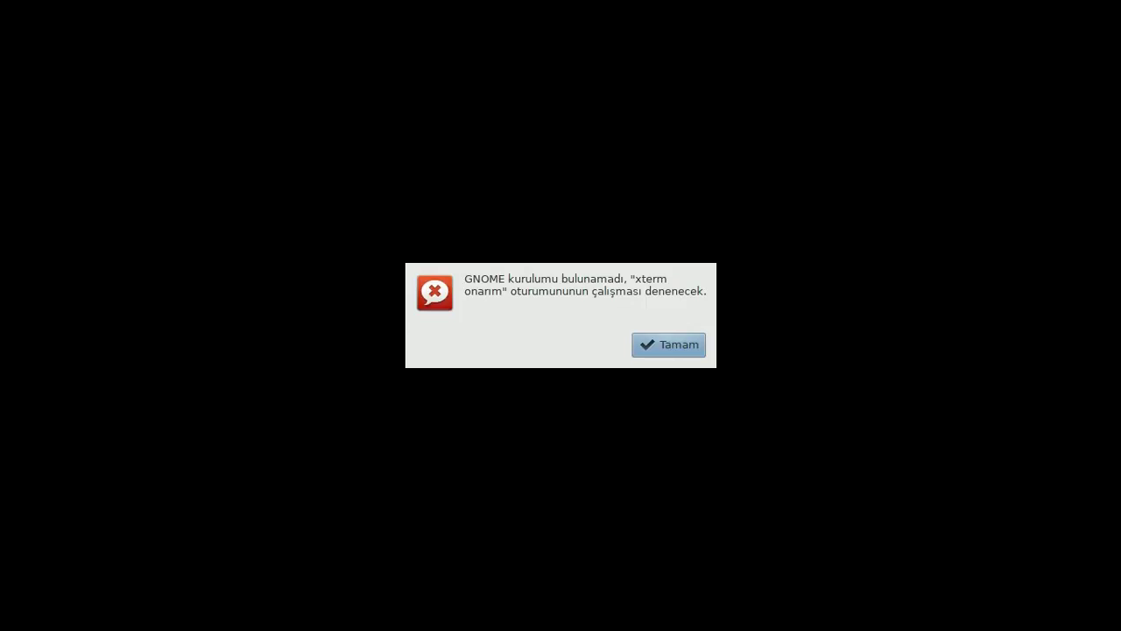
Dismiss the session messages and leave the xterm recovery session with the exit command
{"action": "key", "text": "Return"}
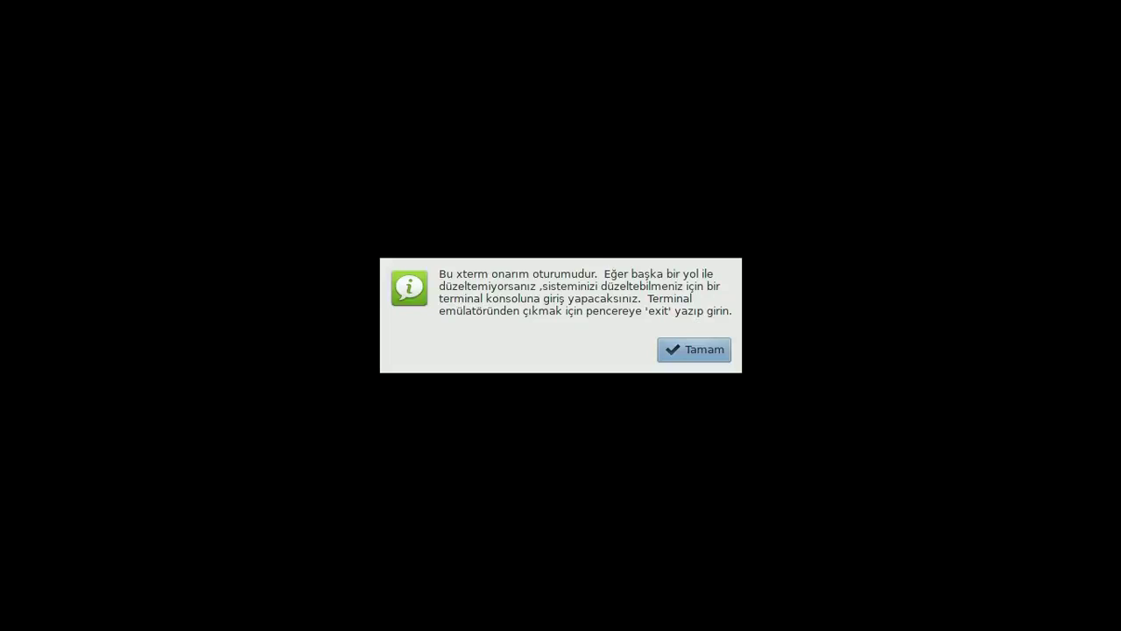
{"action": "key", "text": "Return"}
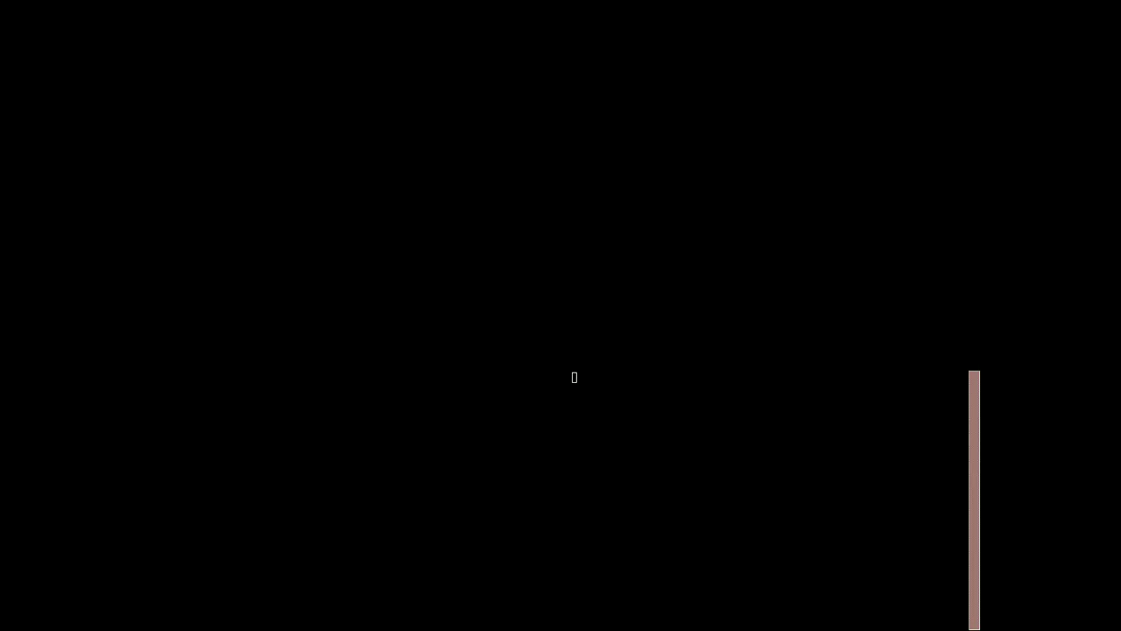
{"action": "type", "text": "exit"}
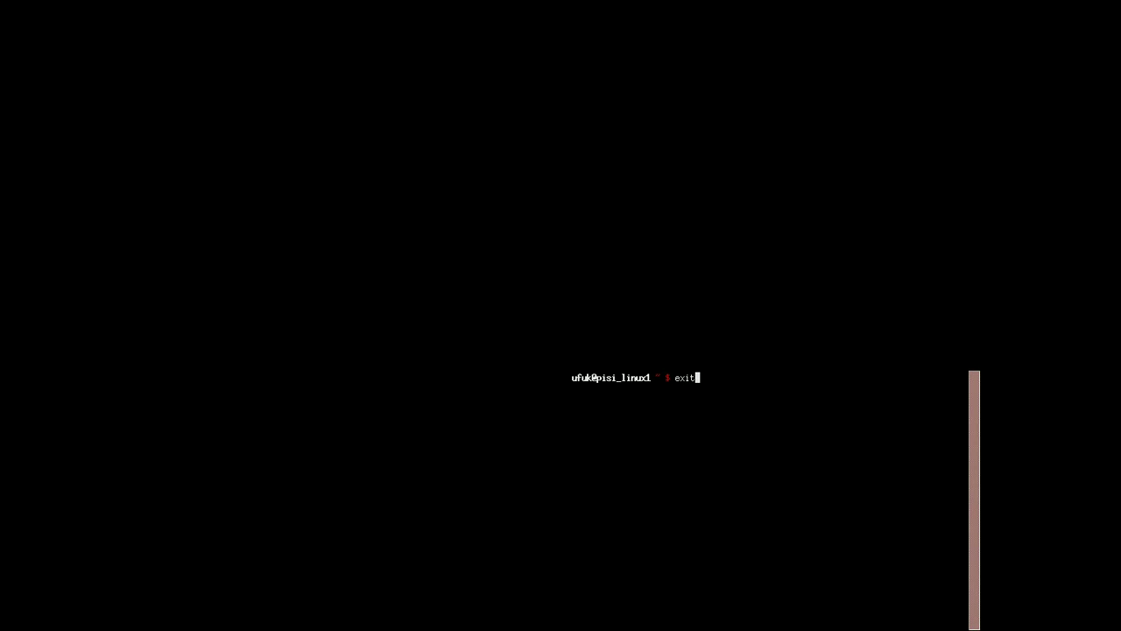
{"action": "key", "text": "Return"}
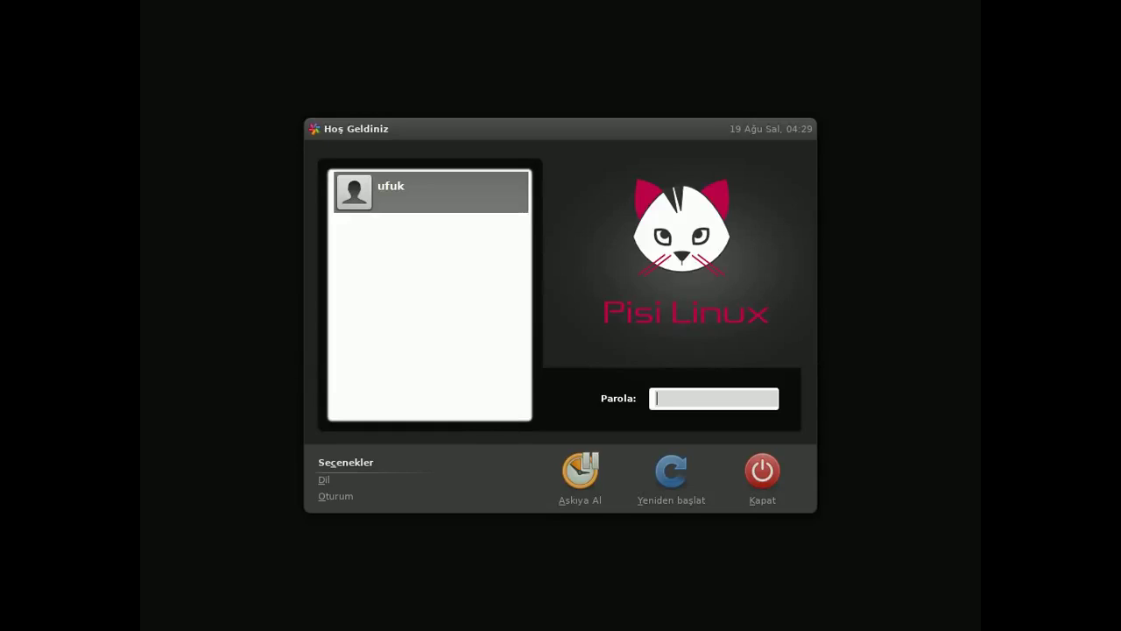
Change the login session to LXDE Pencere Yöneticisi
{"action": "key", "text": "alt+ccedilla"}
{"action": "key", "text": "o"}
{"action": "key", "text": "Down"}
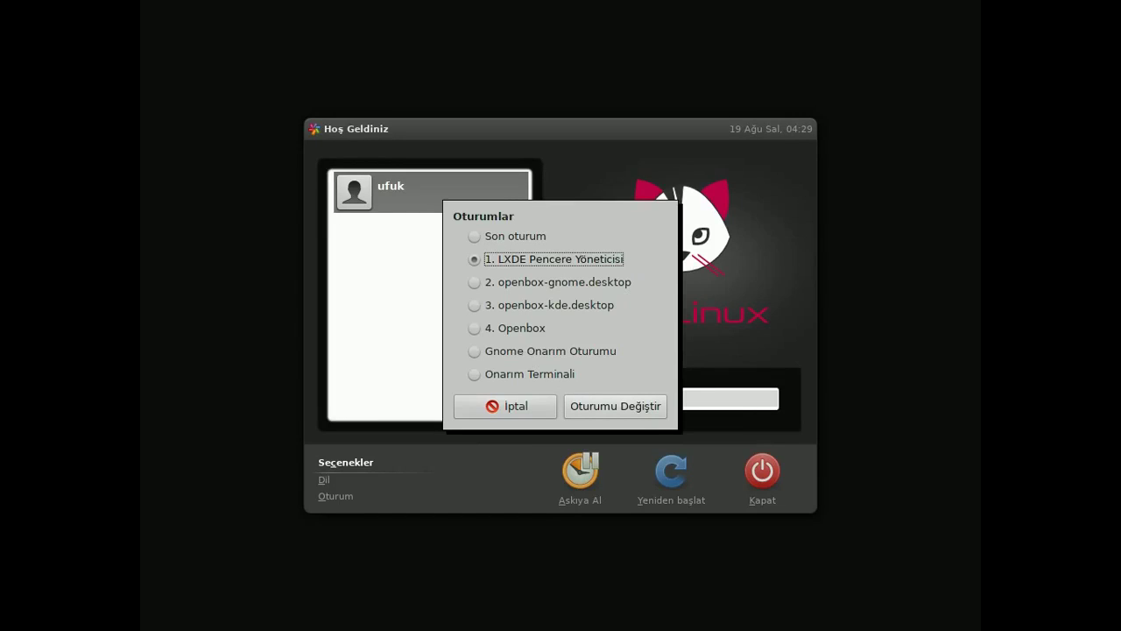
{"action": "key", "text": "Return"}
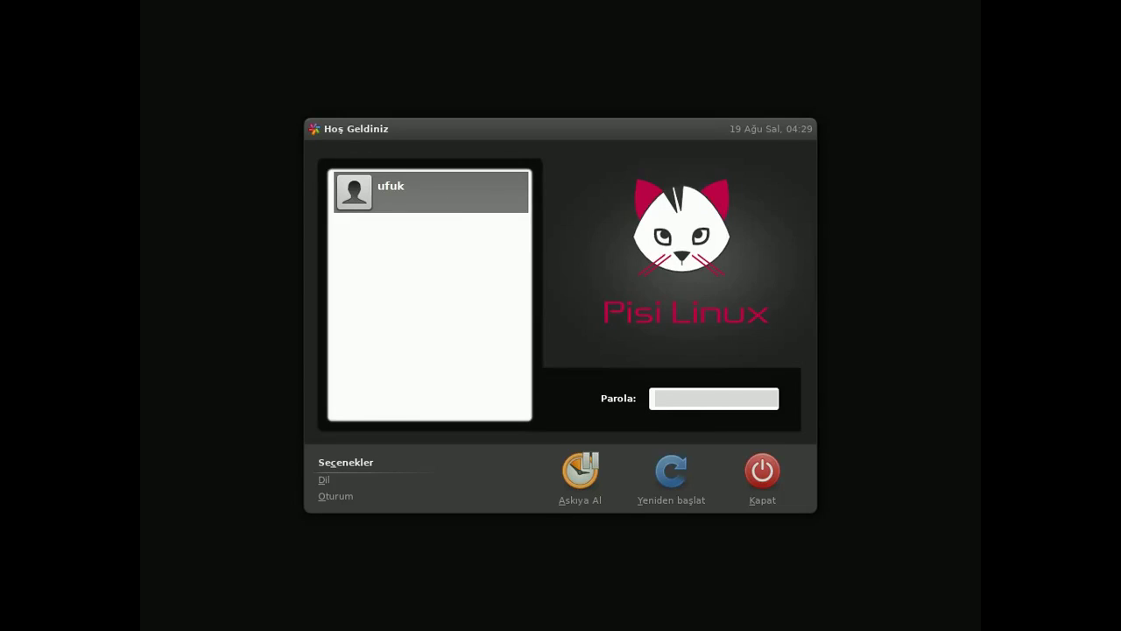
Log in with the account password, using LXDE and Turkish for this session only
{"action": "type", "text": "******"}
{"action": "key", "text": "Return"}
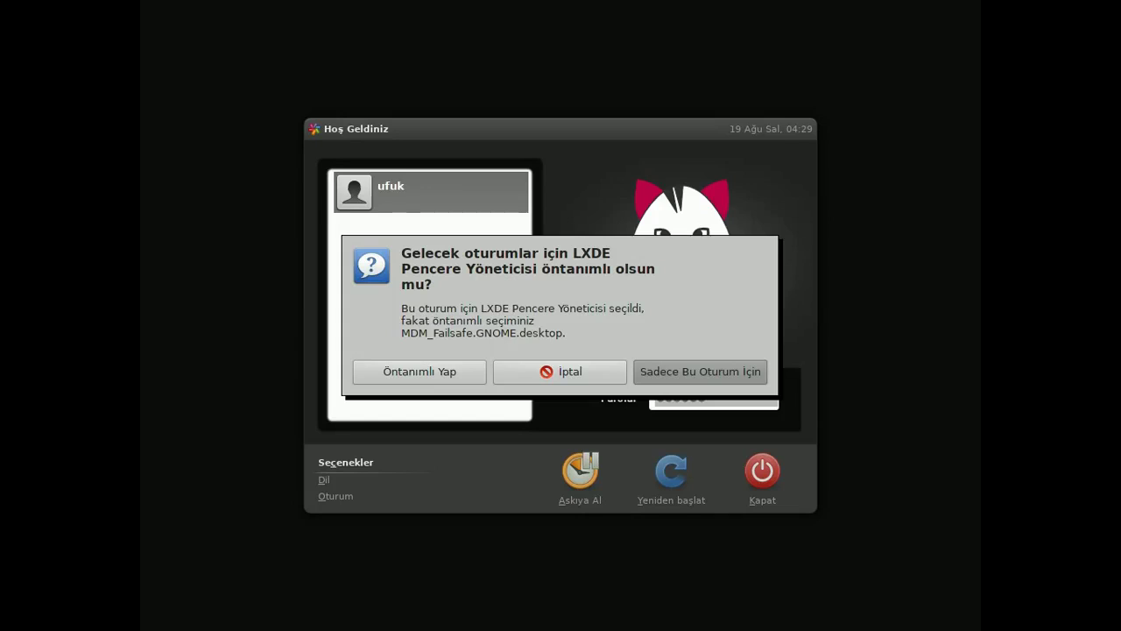
{"action": "key", "text": "Return"}
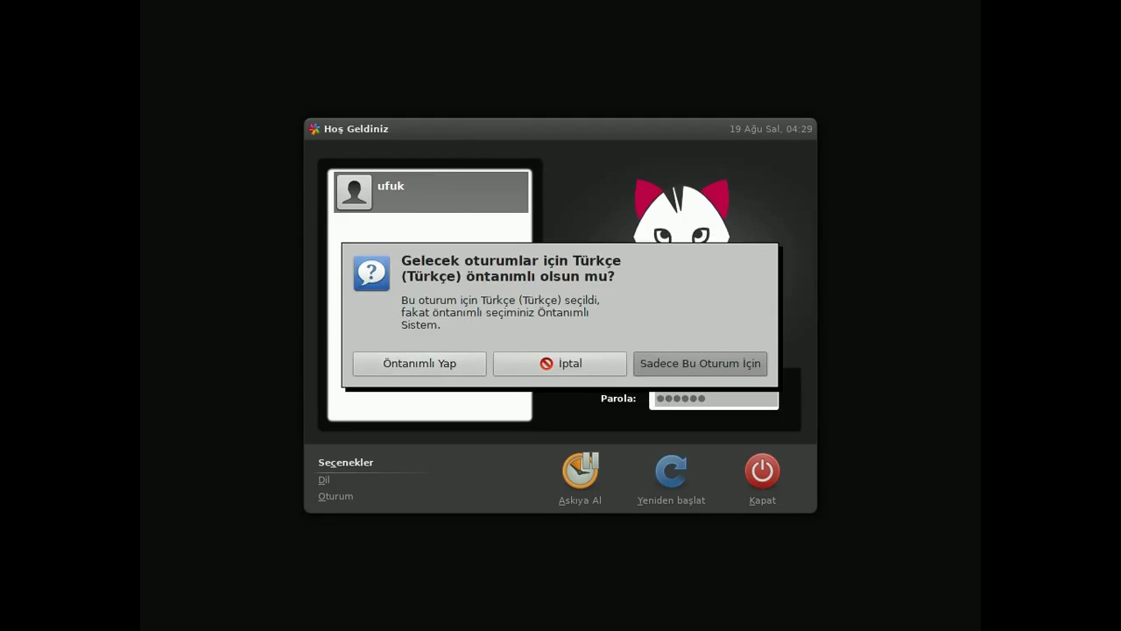
{"action": "key", "text": "Return"}
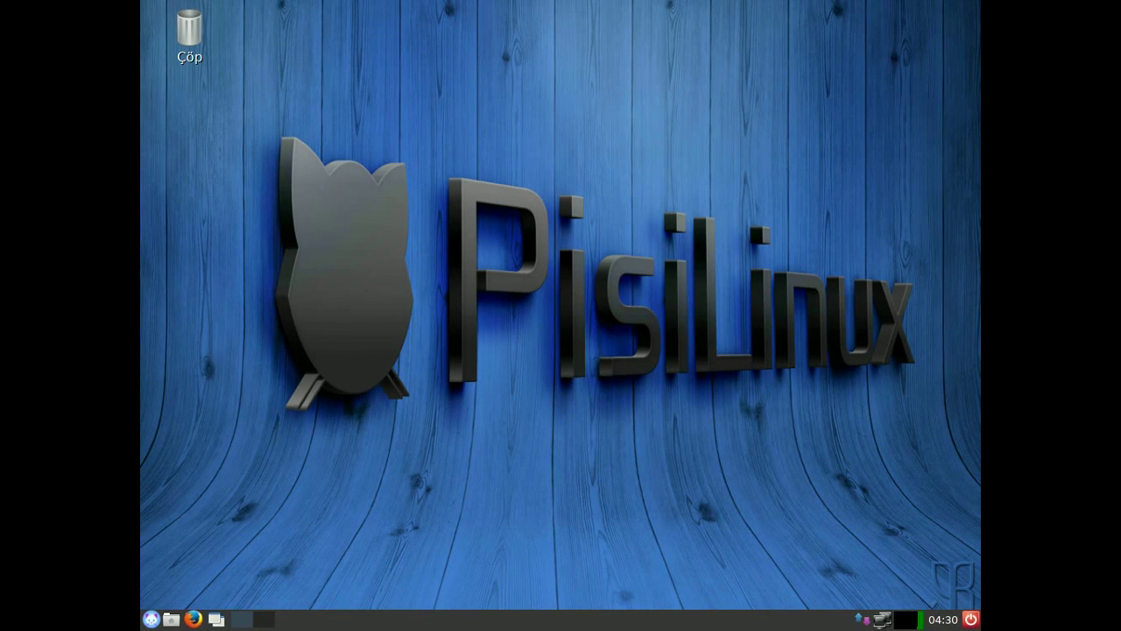
Look through the application menu's categories, including Grafik, Ses ve Video, Sistem Araçları and Sistem, and close the menu
{"action": "left_click", "coordinate": [152, 619]}
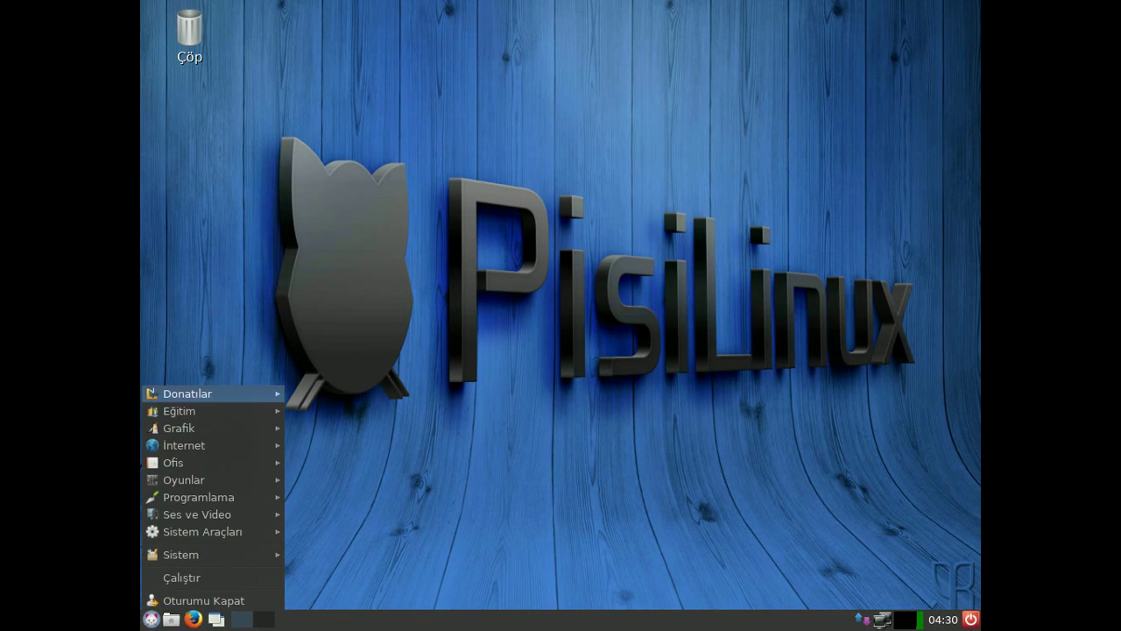
{"action": "mouse_move", "coordinate": [180, 411]}
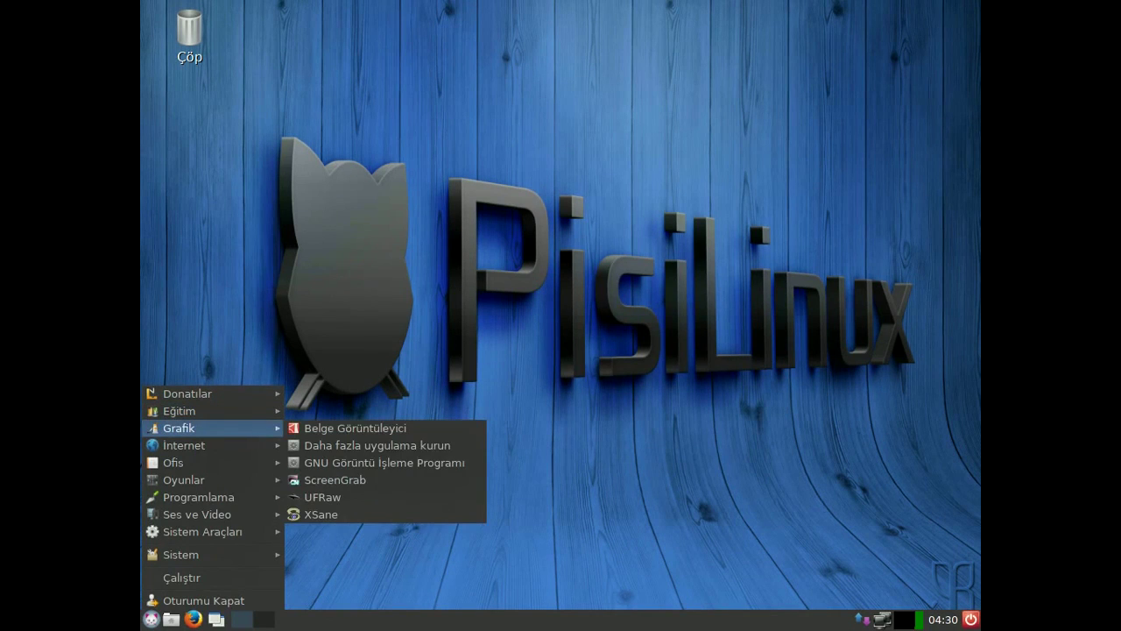
{"action": "mouse_move", "coordinate": [184, 445]}
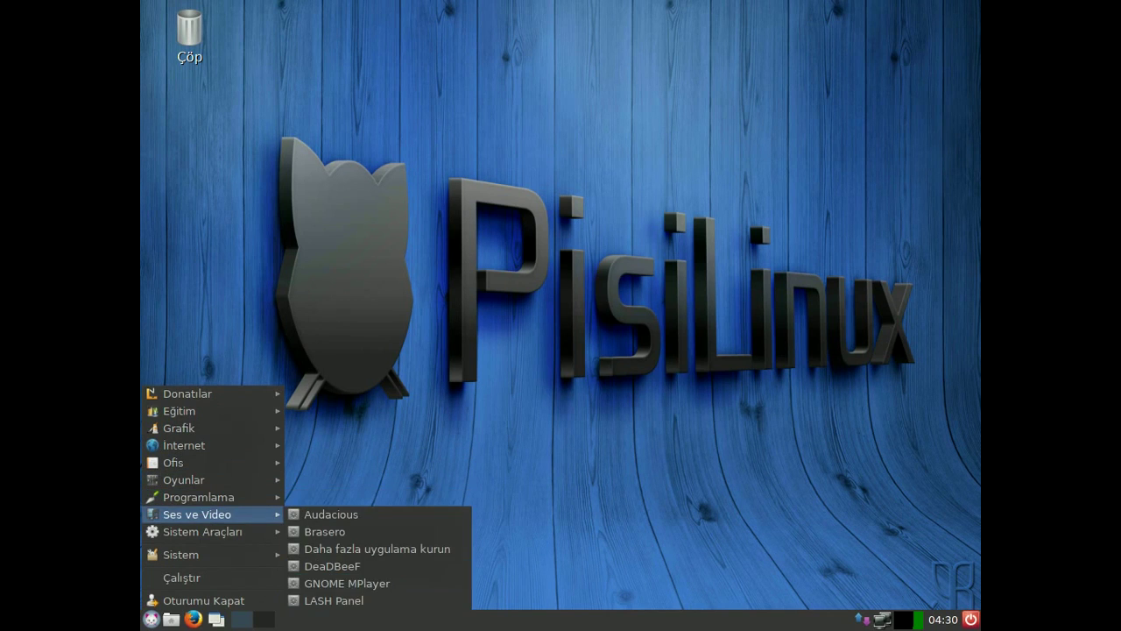
{"action": "mouse_move", "coordinate": [202, 531]}
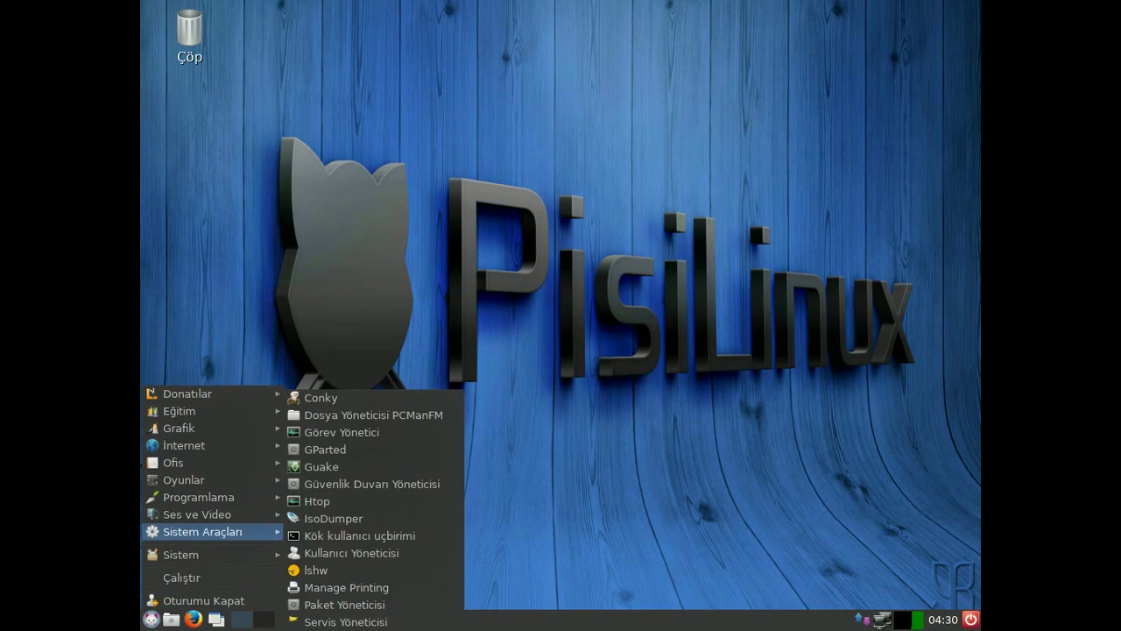
{"action": "mouse_move", "coordinate": [184, 554]}
{"action": "mouse_move", "coordinate": [326, 554]}
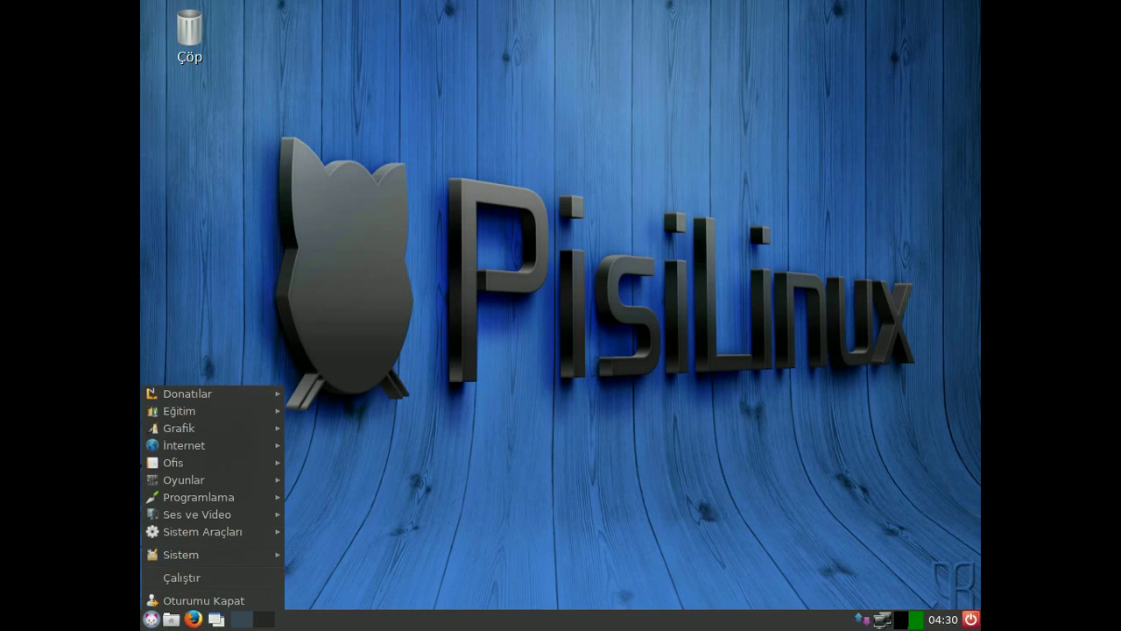
{"action": "key", "text": "Escape"}
Examine the network connections, CPU monitor options and clock, then view the LXDE logout choices and cancel without logging out
{"action": "left_click", "coordinate": [863, 619]}
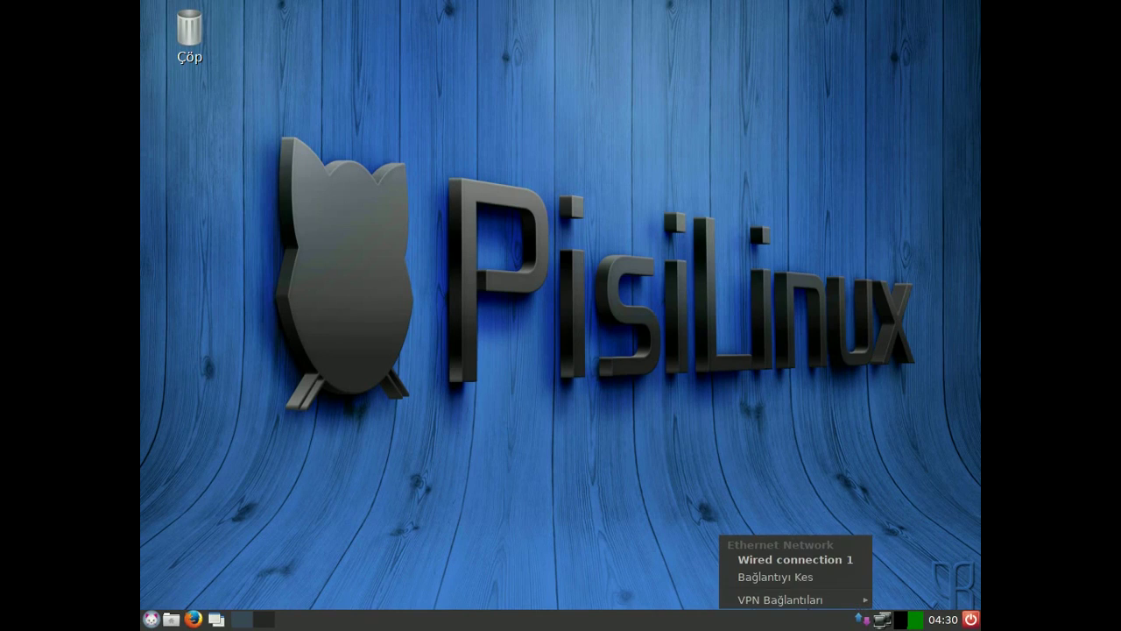
{"action": "key", "text": "Escape"}
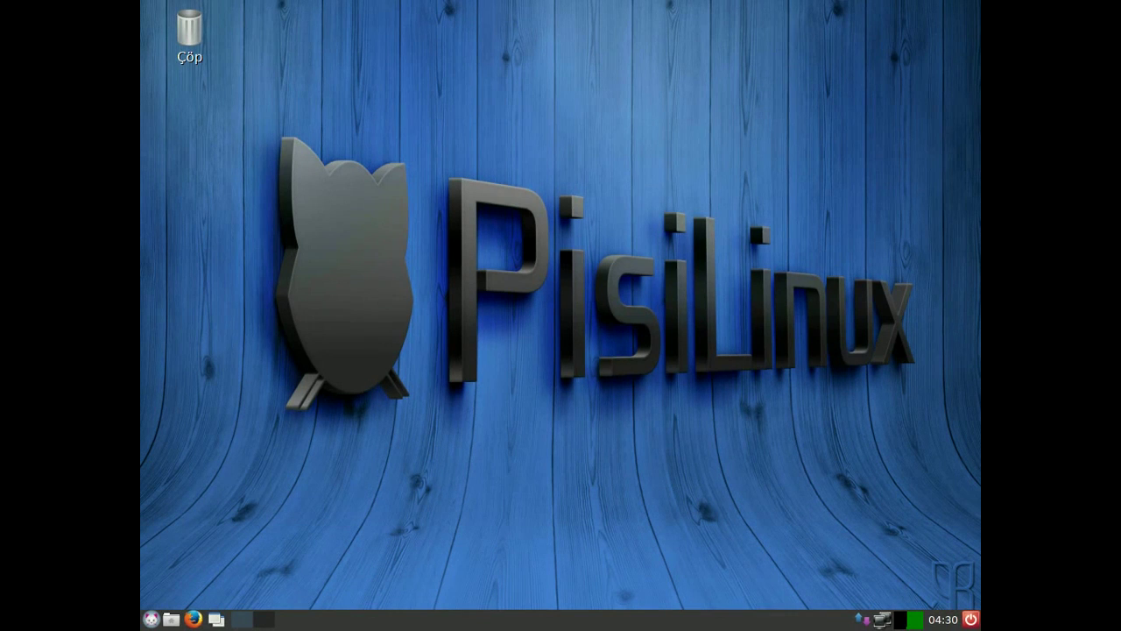
{"action": "right_click", "coordinate": [902, 620]}
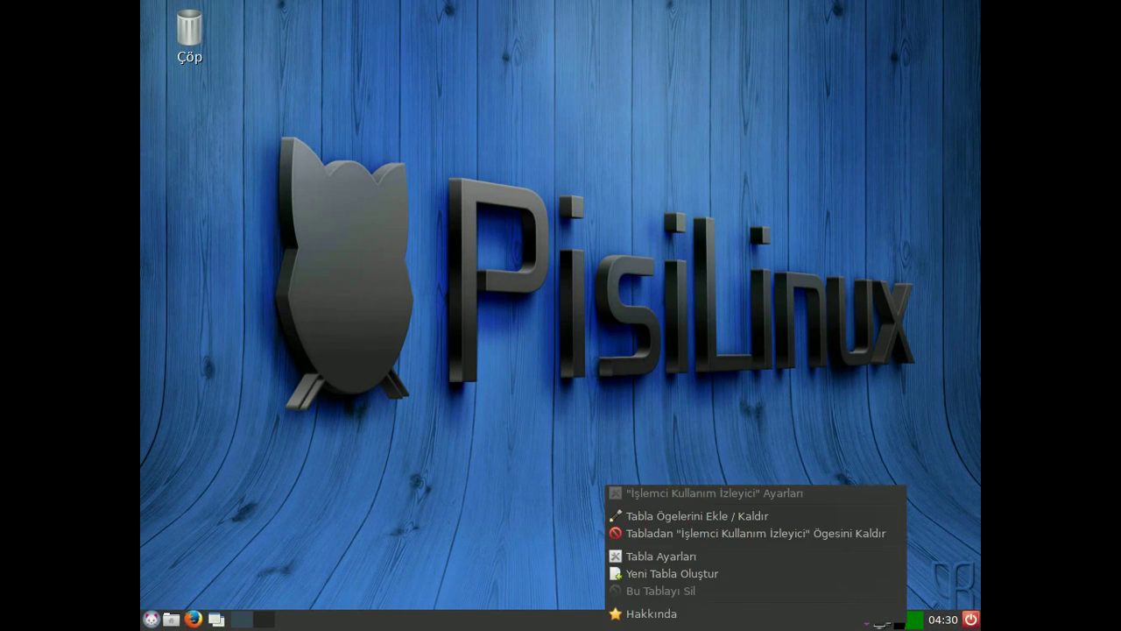
{"action": "key", "text": "Escape"}
{"action": "left_click", "coordinate": [942, 619]}
{"action": "left_click", "coordinate": [942, 619]}
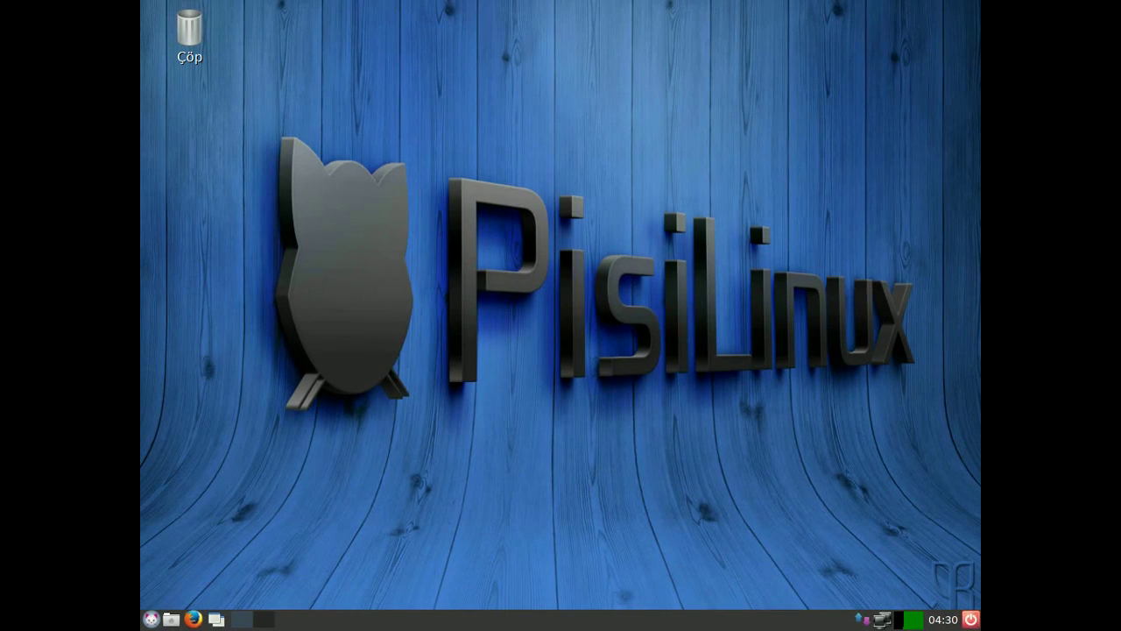
{"action": "left_click", "coordinate": [970, 620]}
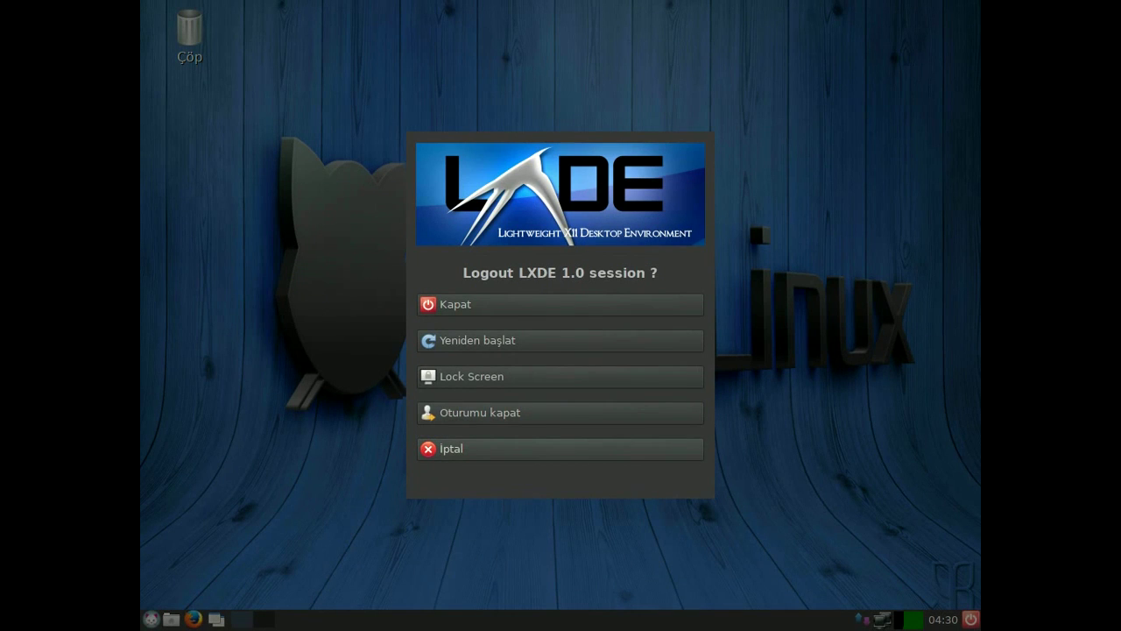
{"action": "left_click", "coordinate": [560, 449]}
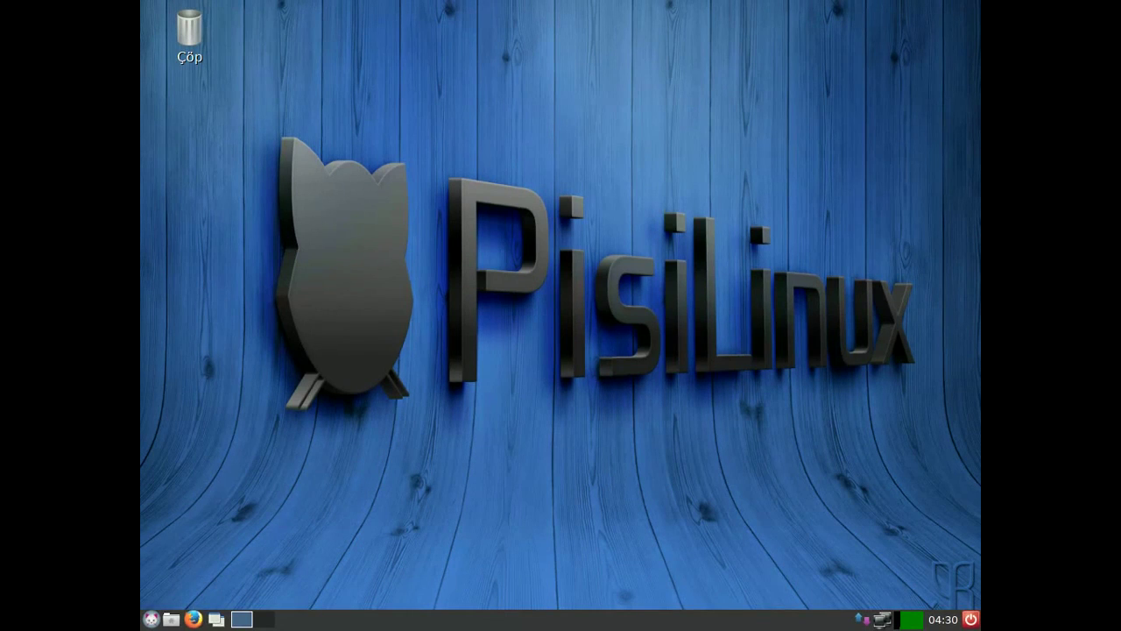
Open the home folder in the file manager and maximize its window
{"action": "left_click", "coordinate": [172, 619]}
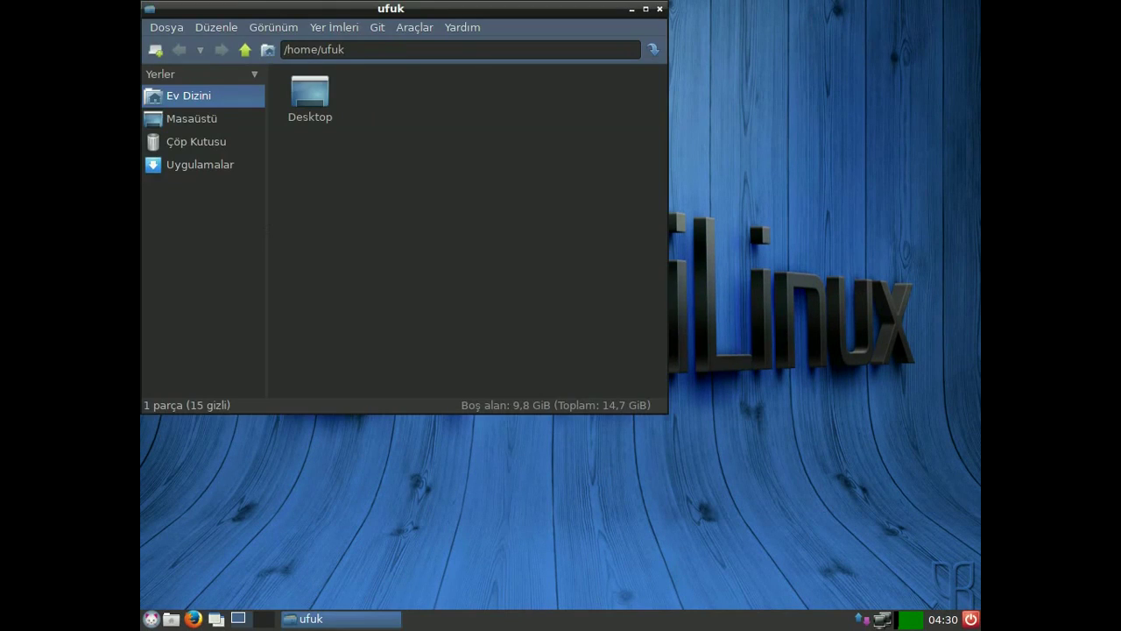
{"action": "left_click_drag", "start_coordinate": [403, 9], "coordinate": [619, 9]}
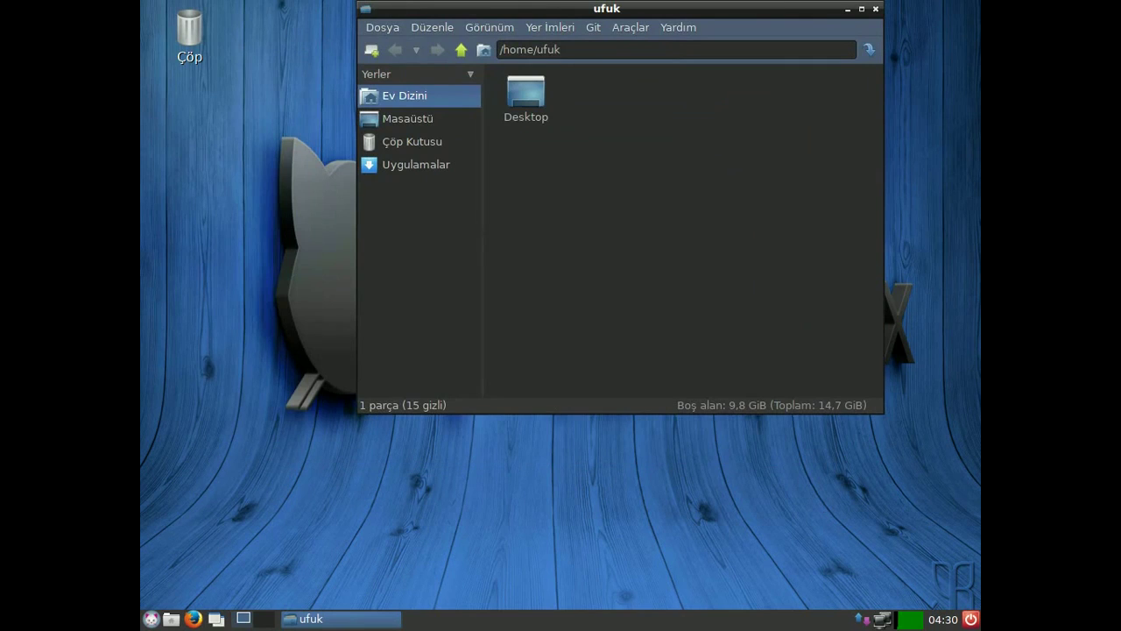
{"action": "left_click", "coordinate": [862, 9]}
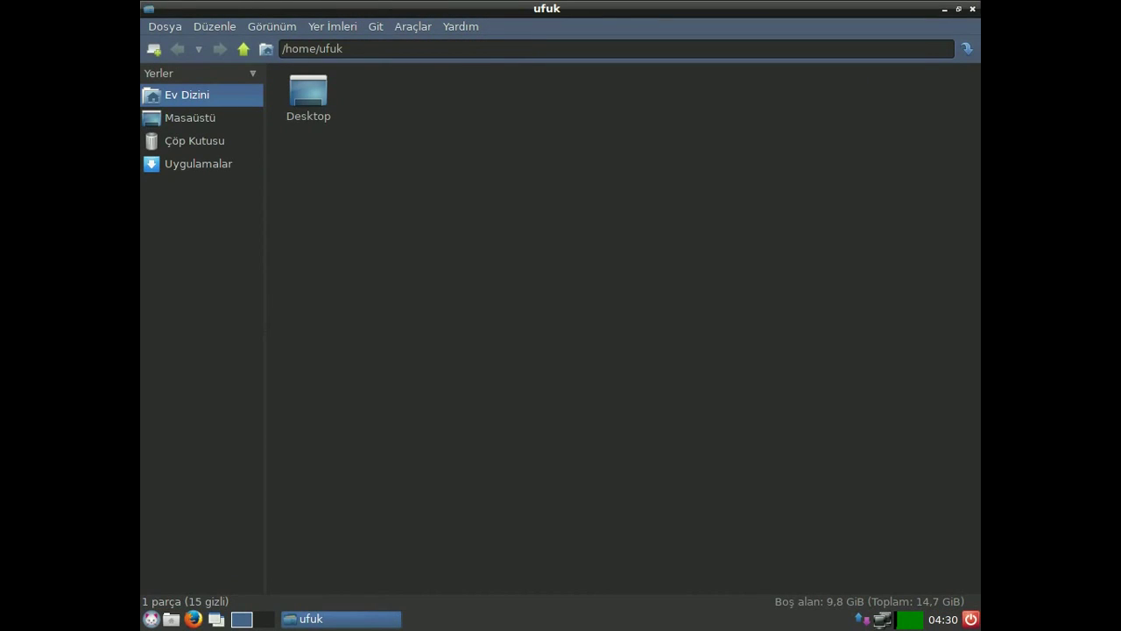
Browse the Masaüstü, Ev Dizini and Uygulamalar locations, then restore the file manager's window size and close it
{"action": "left_click", "coordinate": [190, 118]}
{"action": "left_click", "coordinate": [187, 96]}
{"action": "left_click", "coordinate": [199, 164]}
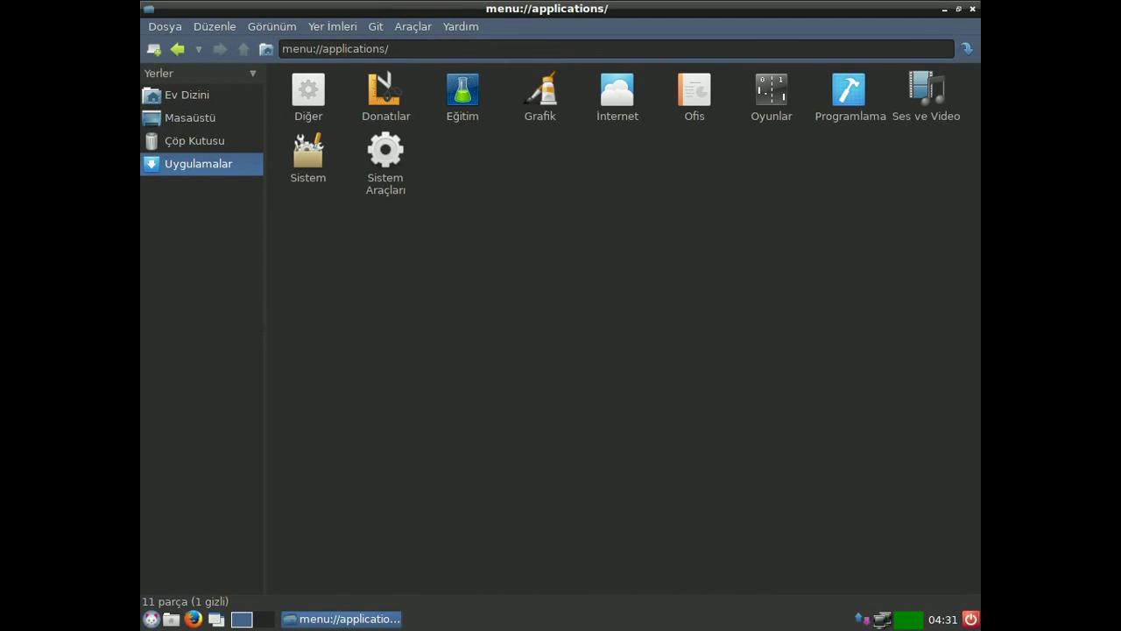
{"action": "left_click", "coordinate": [187, 95]}
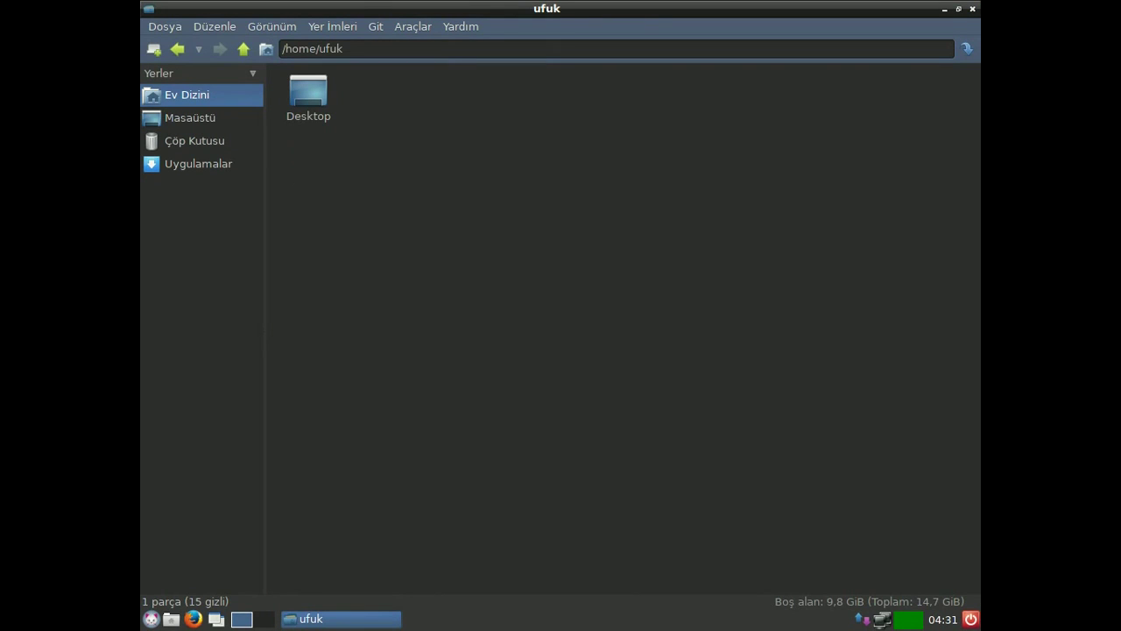
{"action": "left_click", "coordinate": [959, 9]}
{"action": "left_click_drag", "start_coordinate": [606, 9], "coordinate": [557, 92]}
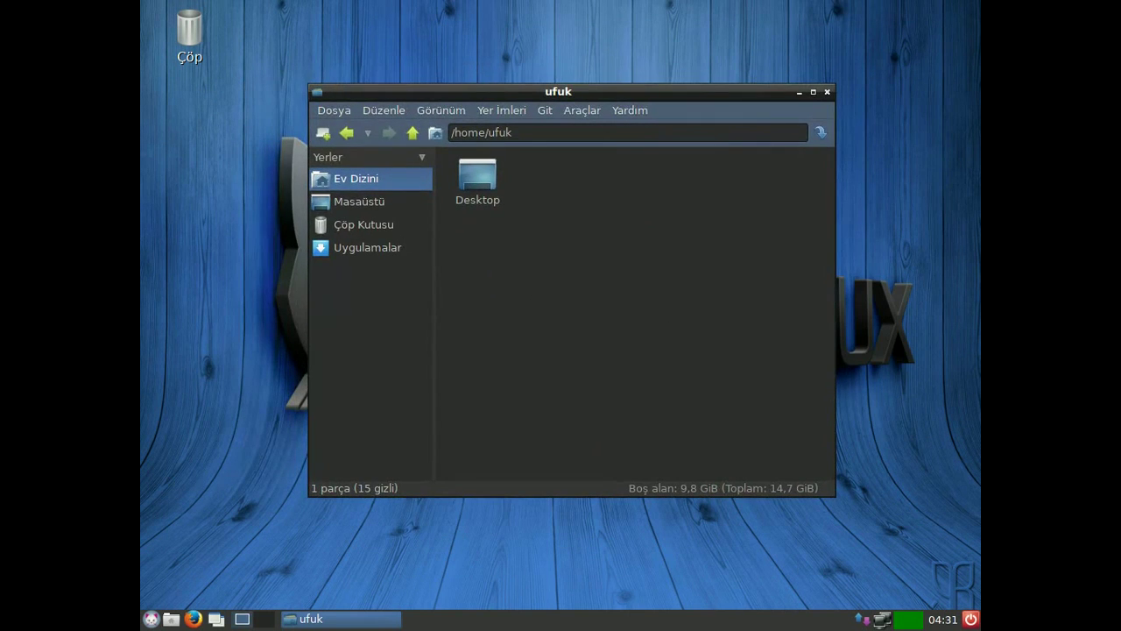
{"action": "left_click", "coordinate": [826, 91]}
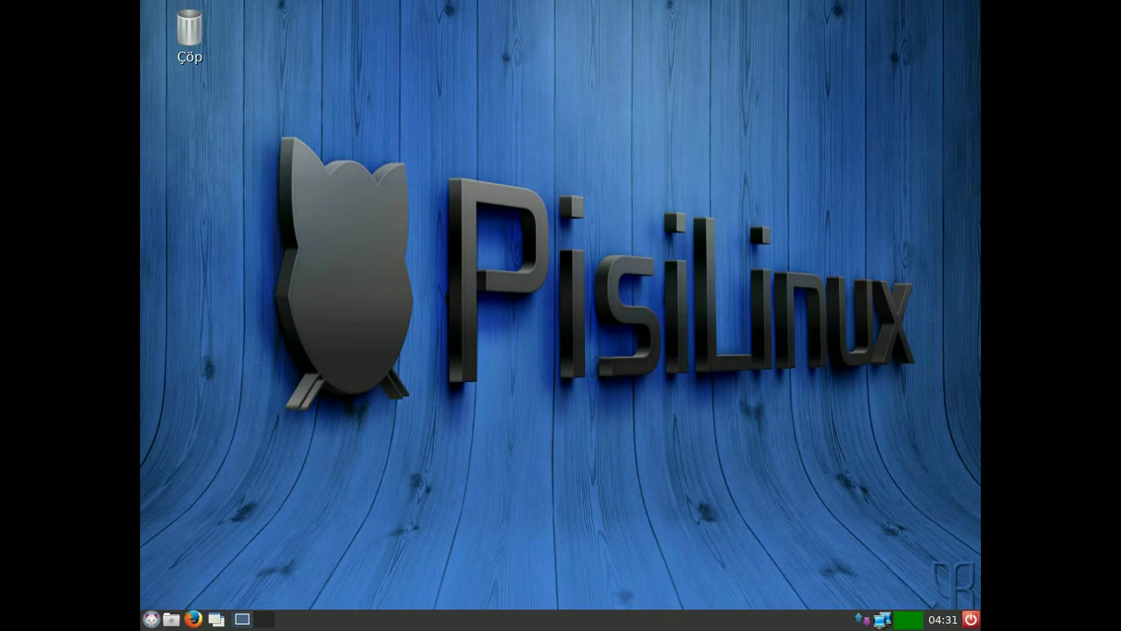
Try to launch Firefox from the Internet applications and dismiss its message
{"action": "left_click", "coordinate": [151, 619]}
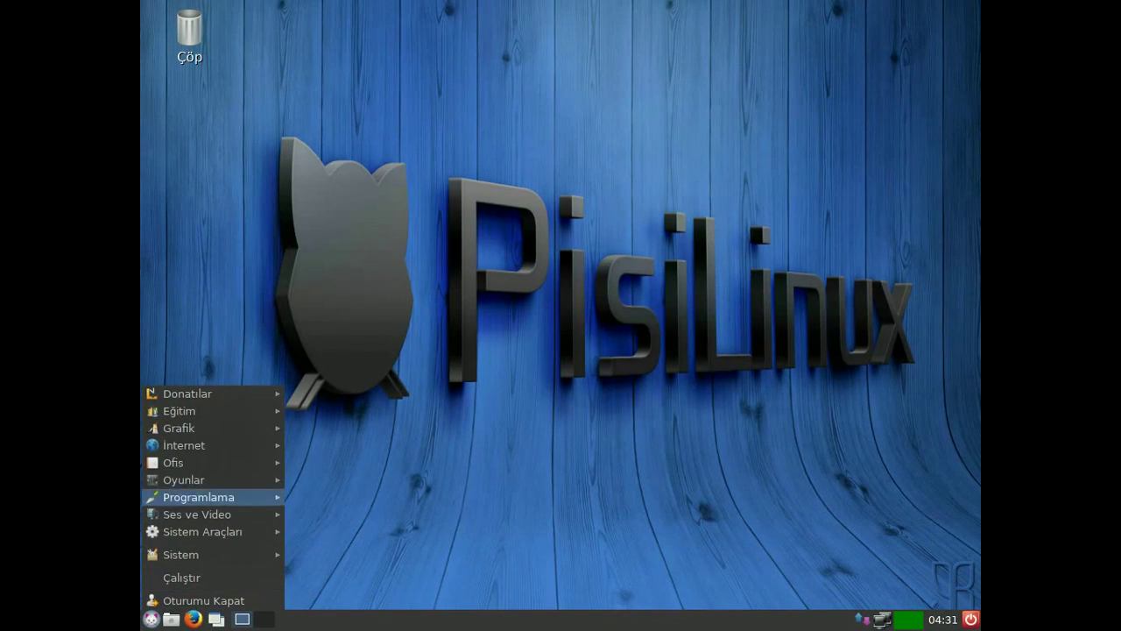
{"action": "mouse_move", "coordinate": [201, 445]}
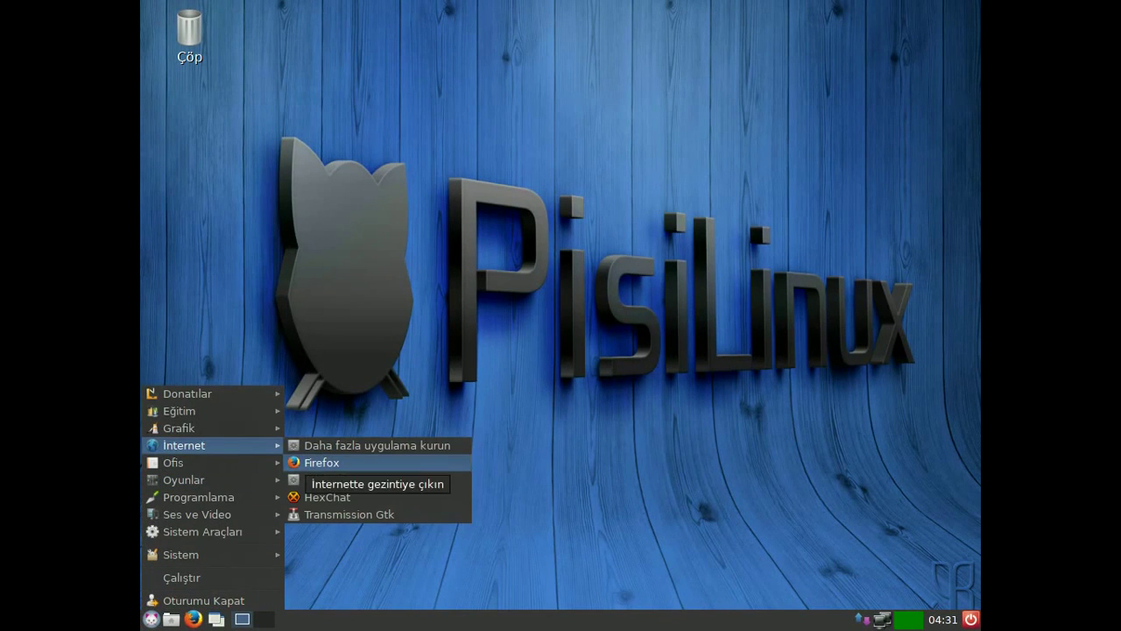
{"action": "left_click", "coordinate": [315, 462]}
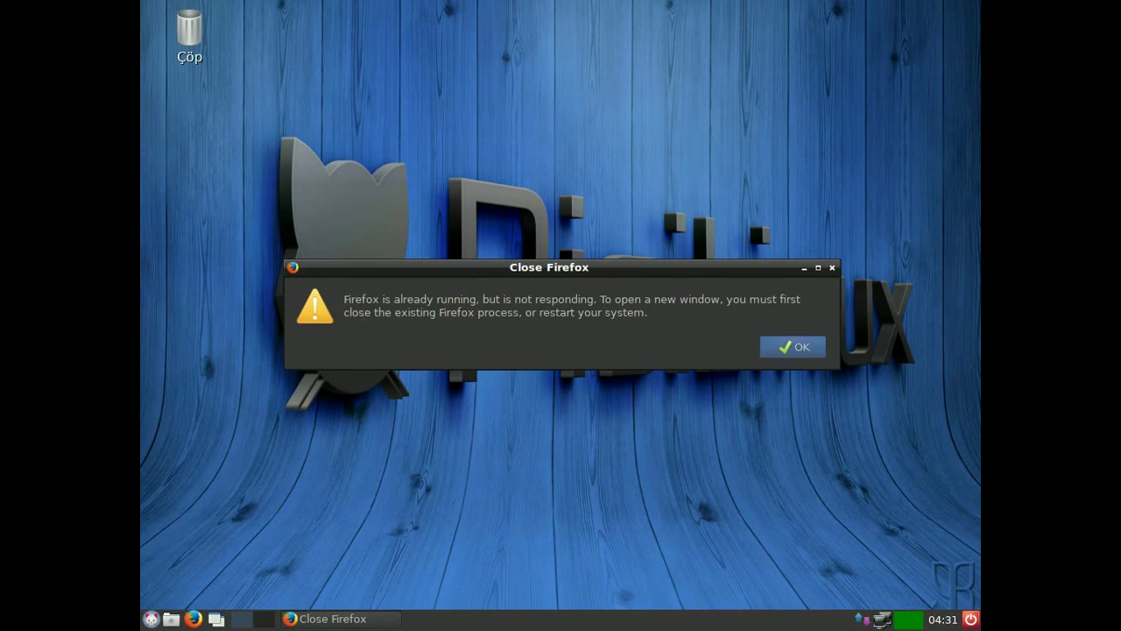
{"action": "left_click", "coordinate": [792, 346]}
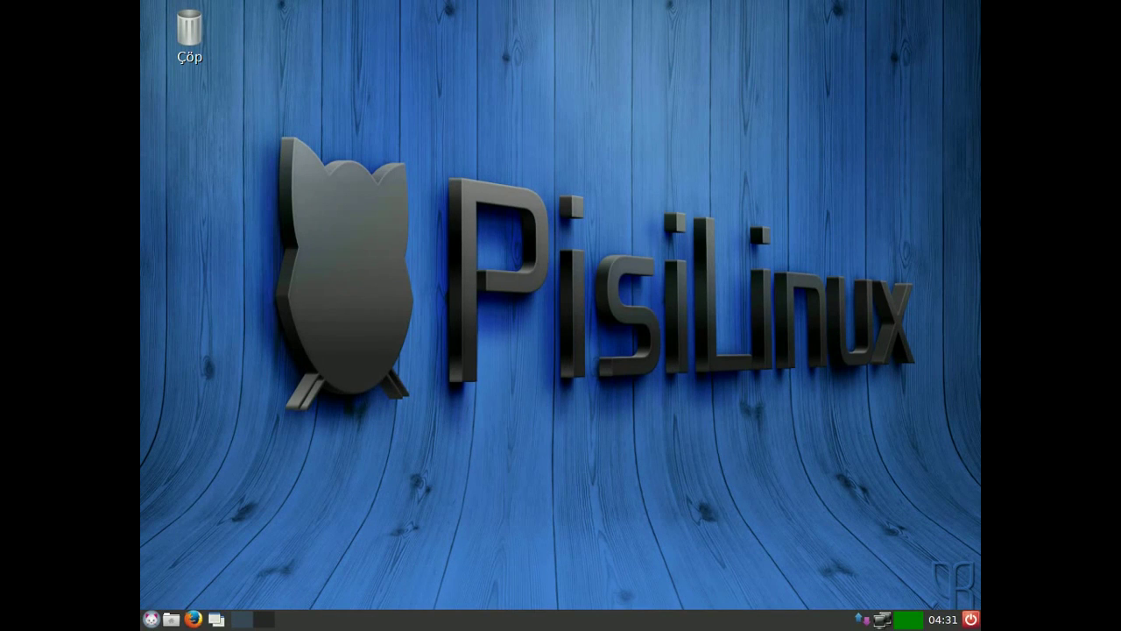
{"action": "left_click", "coordinate": [193, 618]}
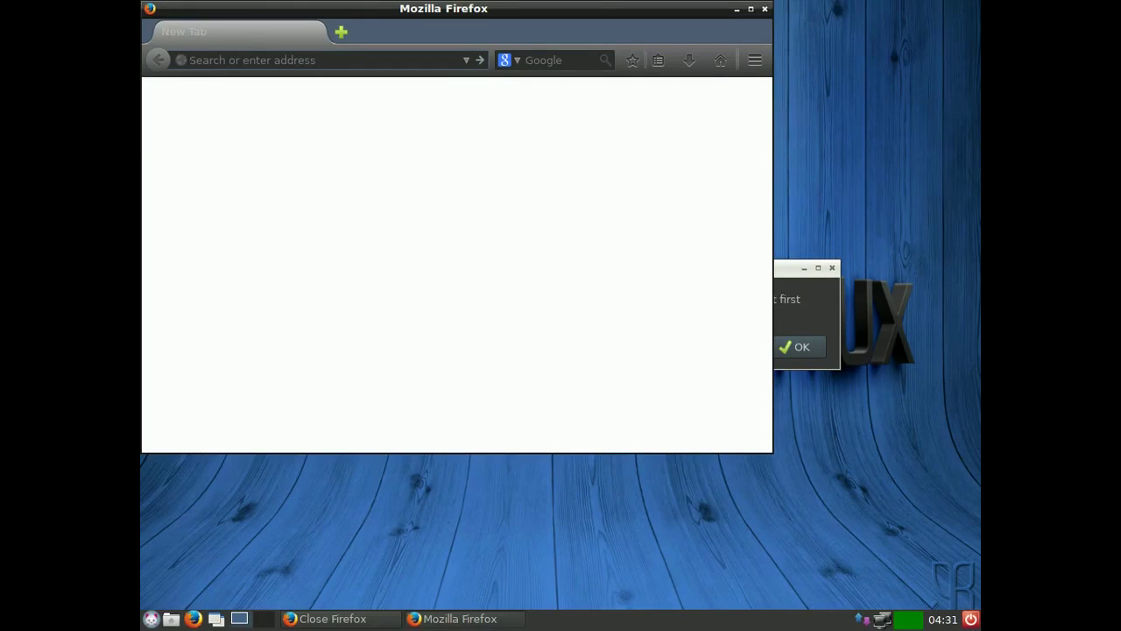
{"action": "left_click", "coordinate": [750, 9]}
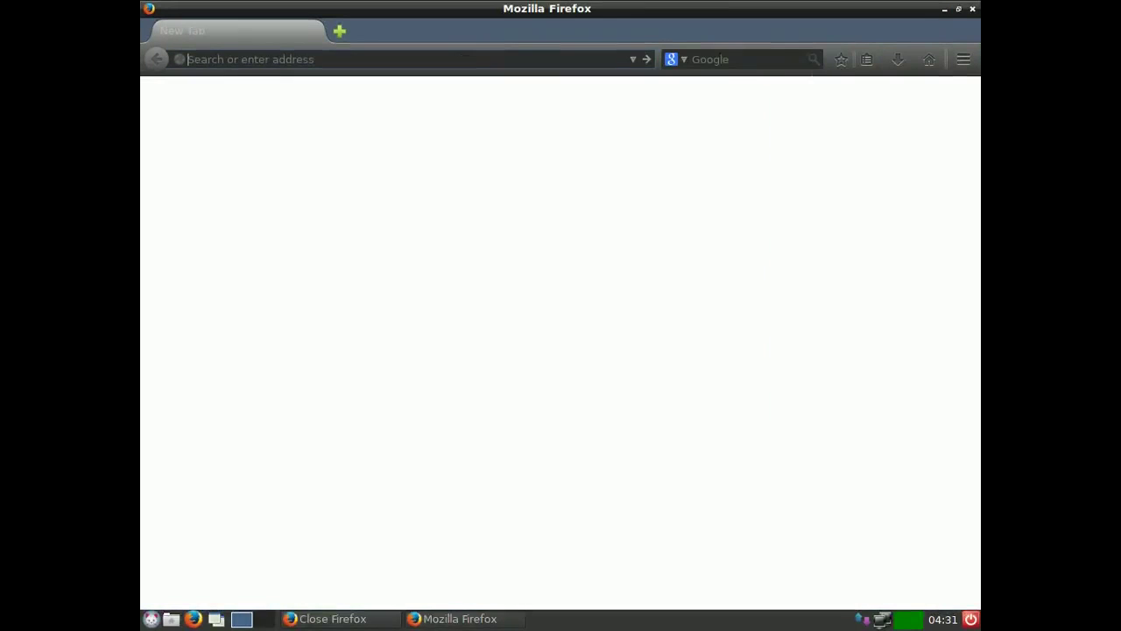
{"action": "type", "text": "www"}
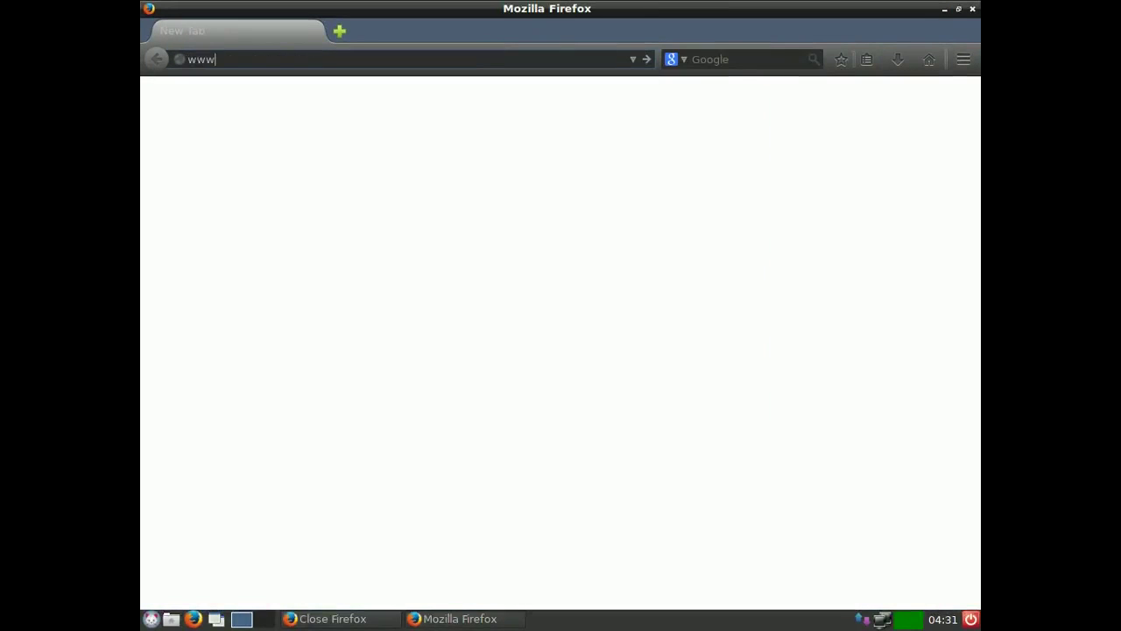
{"action": "type", "text": ".linu"}
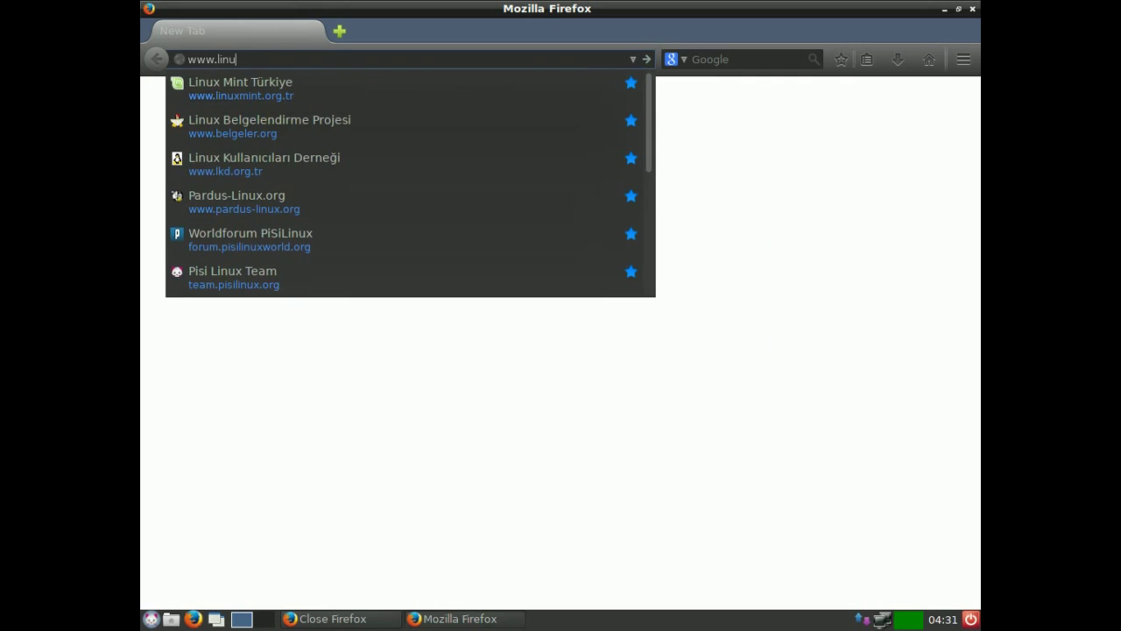
{"action": "type", "text": "xdunyam"}
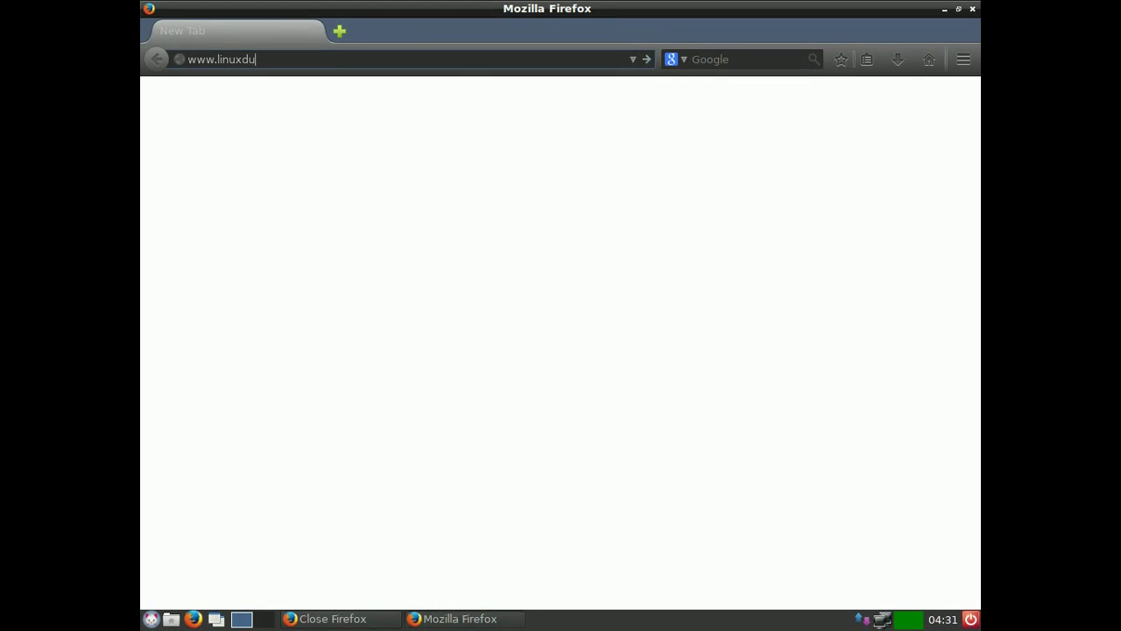
{"action": "type", "text": ".com"}
{"action": "key", "text": "Return"}
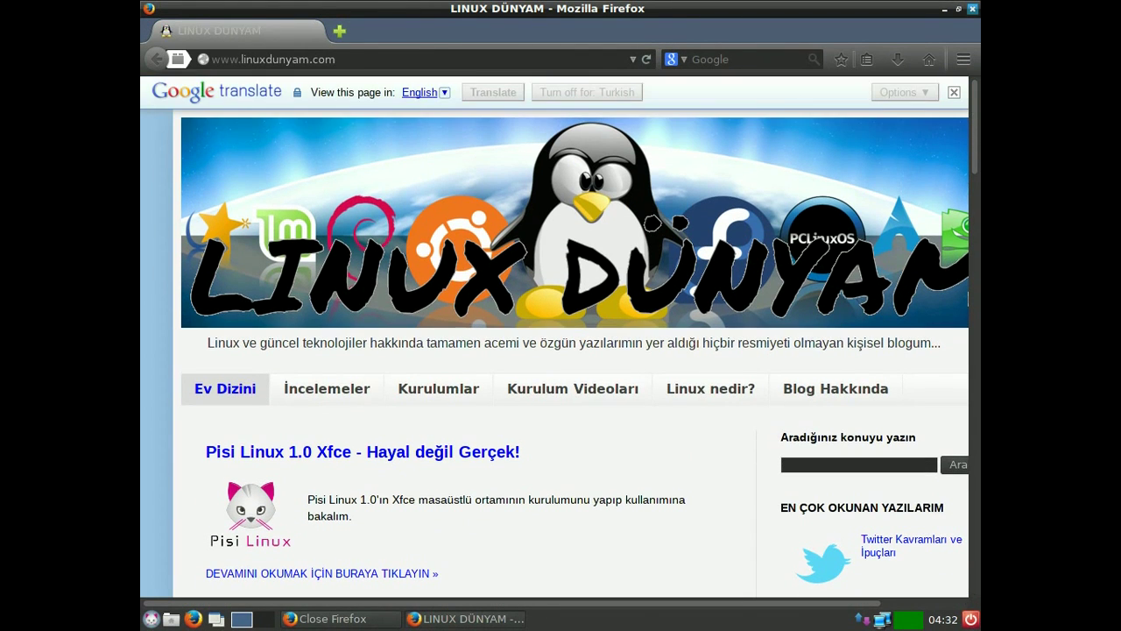
{"action": "left_click", "coordinate": [972, 8]}
{"action": "left_click", "coordinate": [793, 347]}
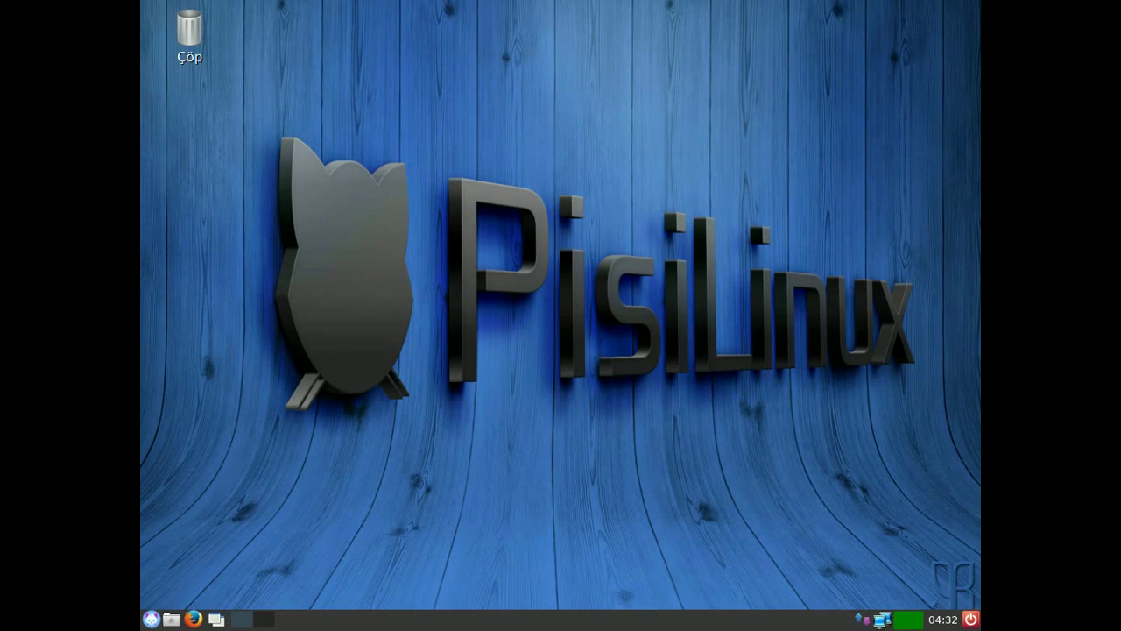
Open the Görünümü Özelleştir appearance settings from the system preferences and maximize the window
{"action": "left_click", "coordinate": [151, 619]}
{"action": "mouse_move", "coordinate": [180, 555]}
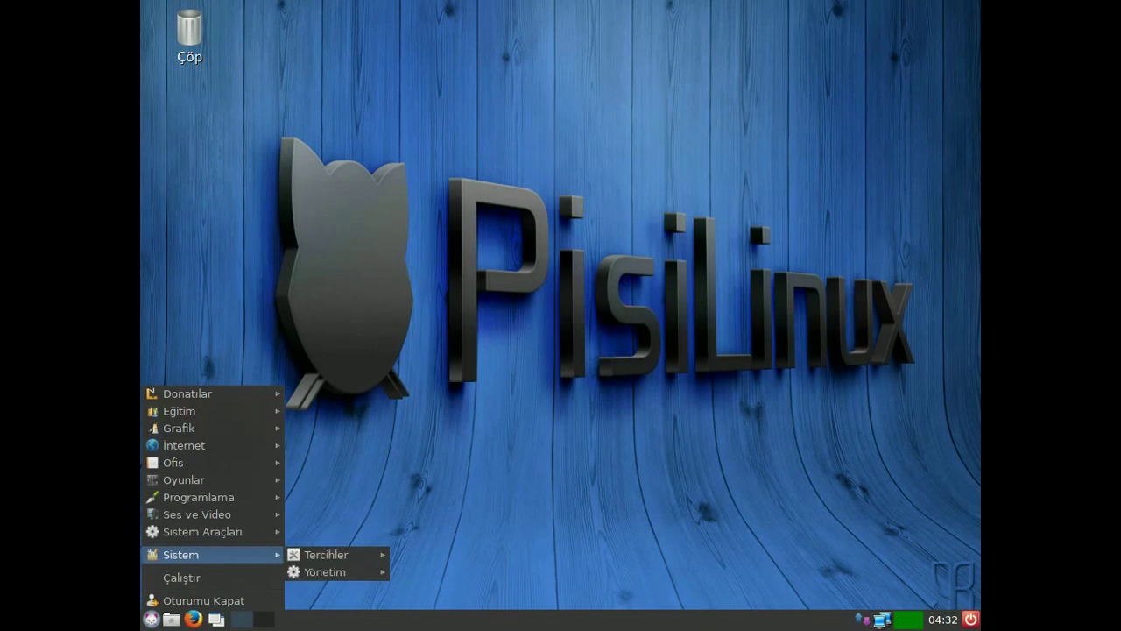
{"action": "mouse_move", "coordinate": [326, 554]}
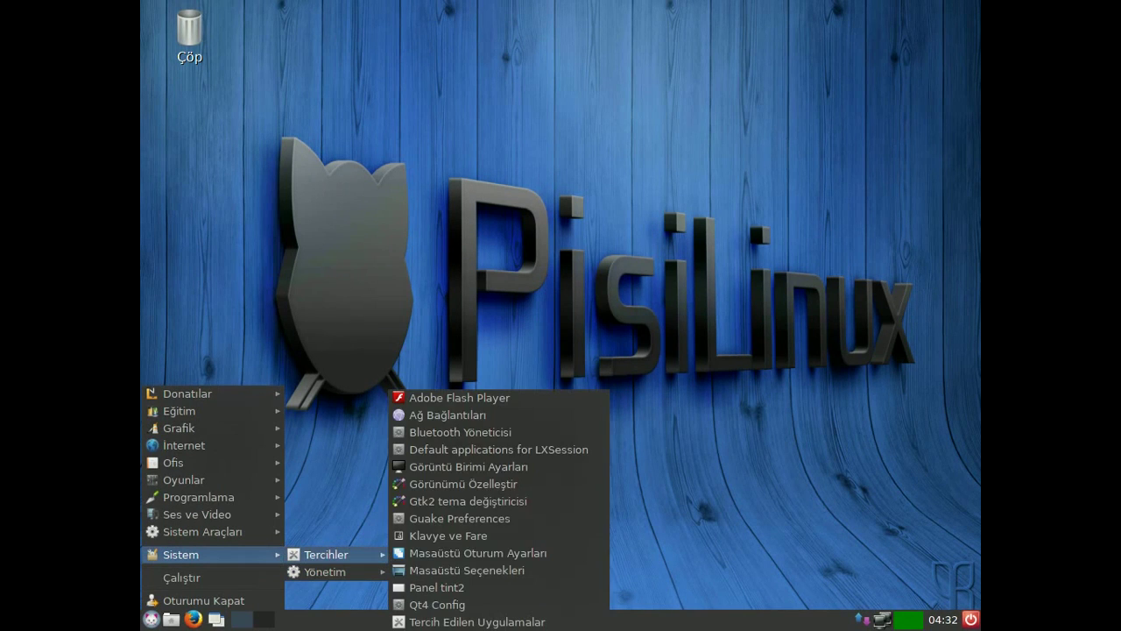
{"action": "left_click", "coordinate": [463, 484]}
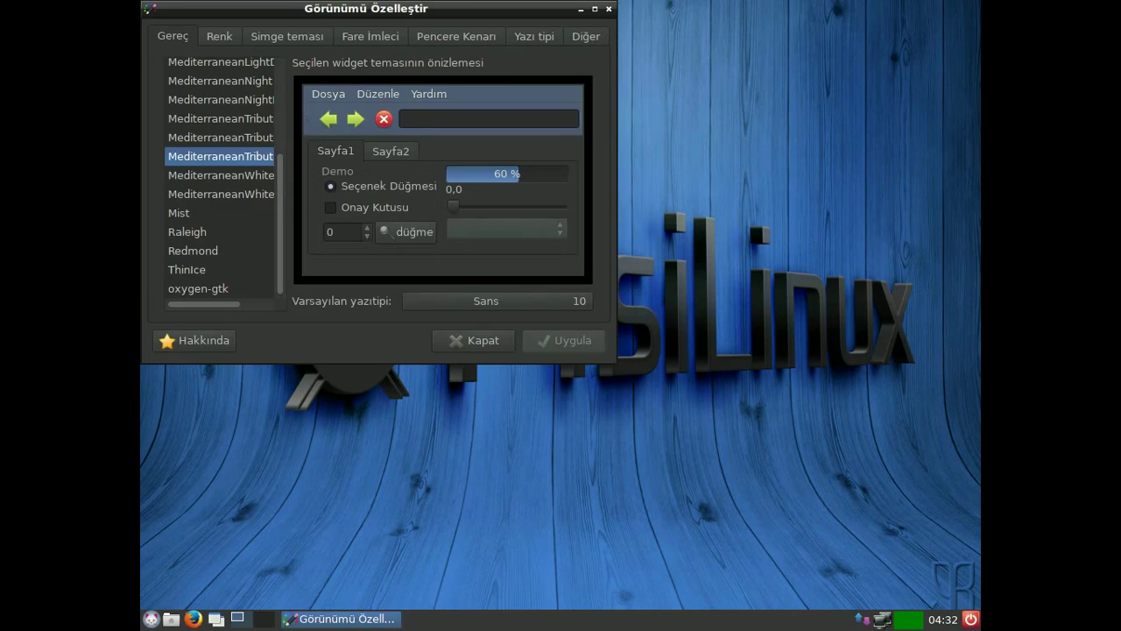
{"action": "left_click_drag", "start_coordinate": [366, 9], "coordinate": [568, 111]}
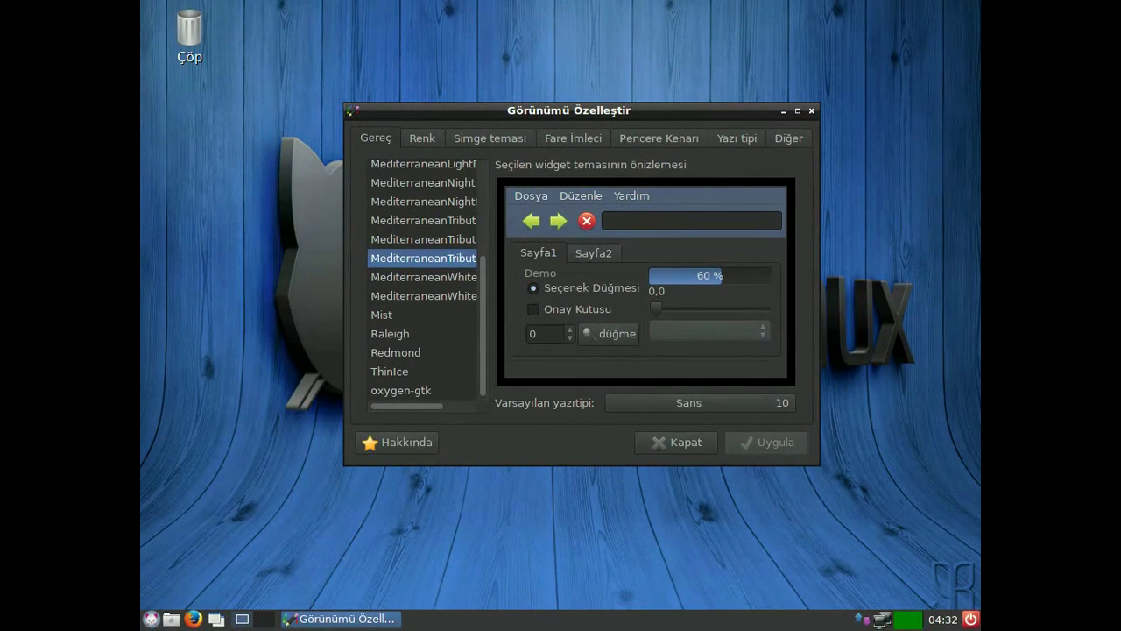
{"action": "left_click", "coordinate": [797, 110]}
Preview the MediterraneanTributeBlue, MediterraneanTribute and Bluebird widget themes
{"action": "left_click", "coordinate": [232, 292]}
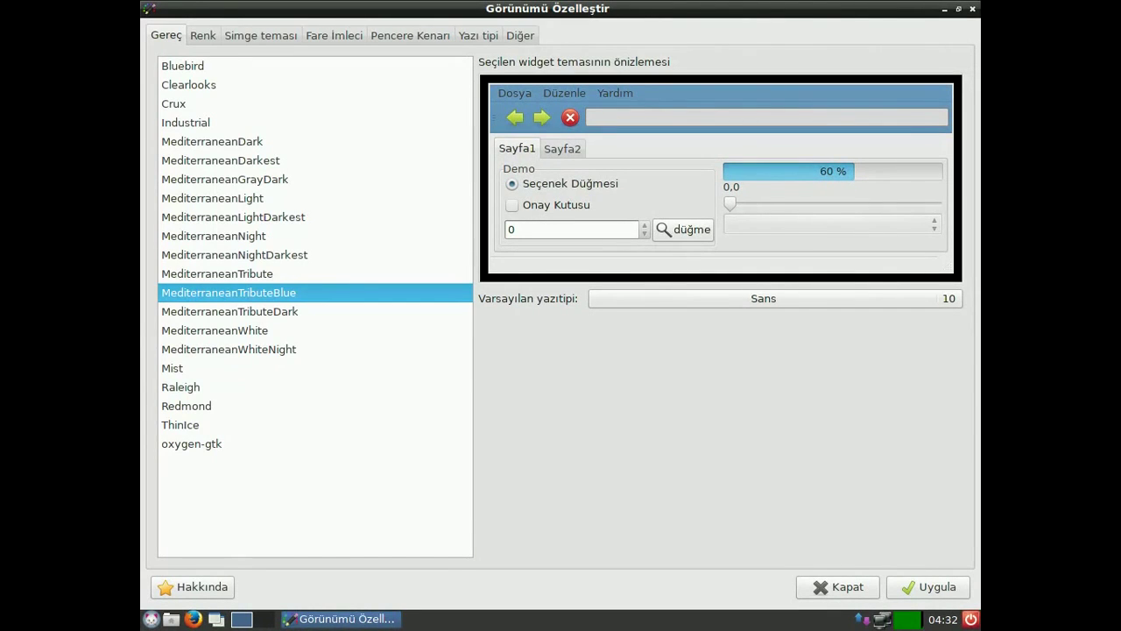
{"action": "left_click", "coordinate": [231, 274]}
{"action": "left_click", "coordinate": [183, 67]}
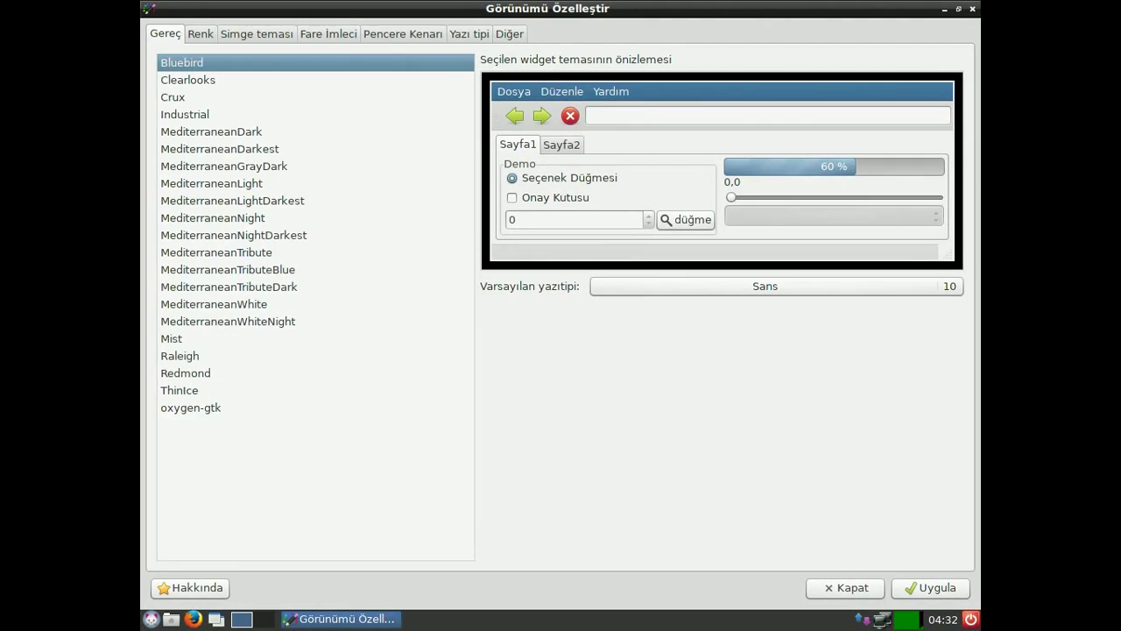
Apply the Clearlooks widget theme and close the appearance settings window
{"action": "left_click", "coordinate": [189, 84]}
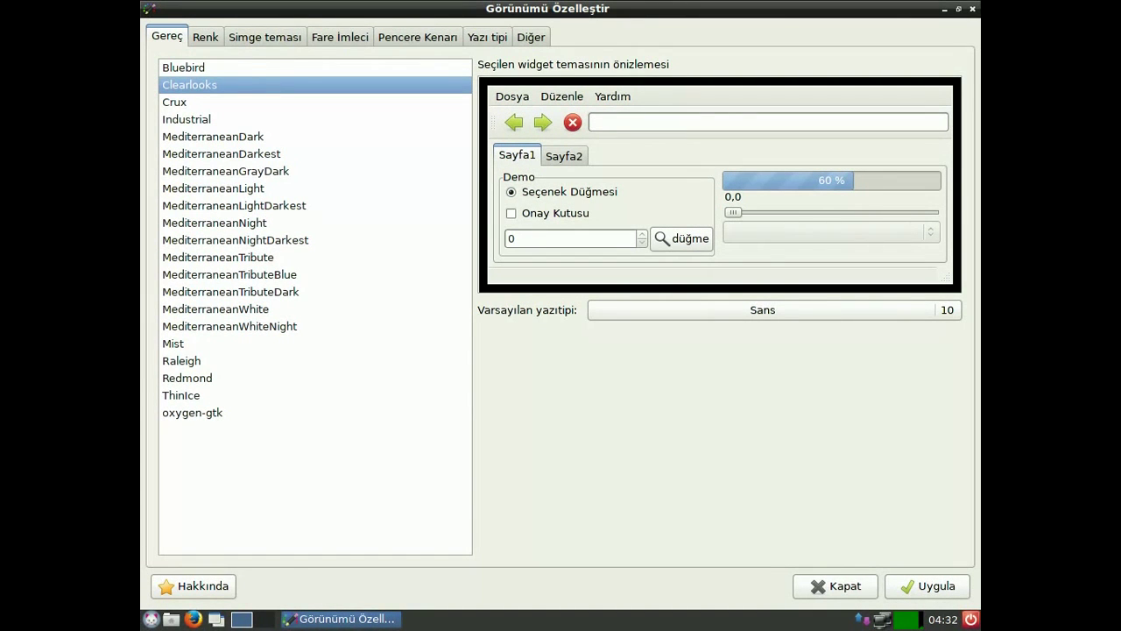
{"action": "left_click", "coordinate": [928, 586]}
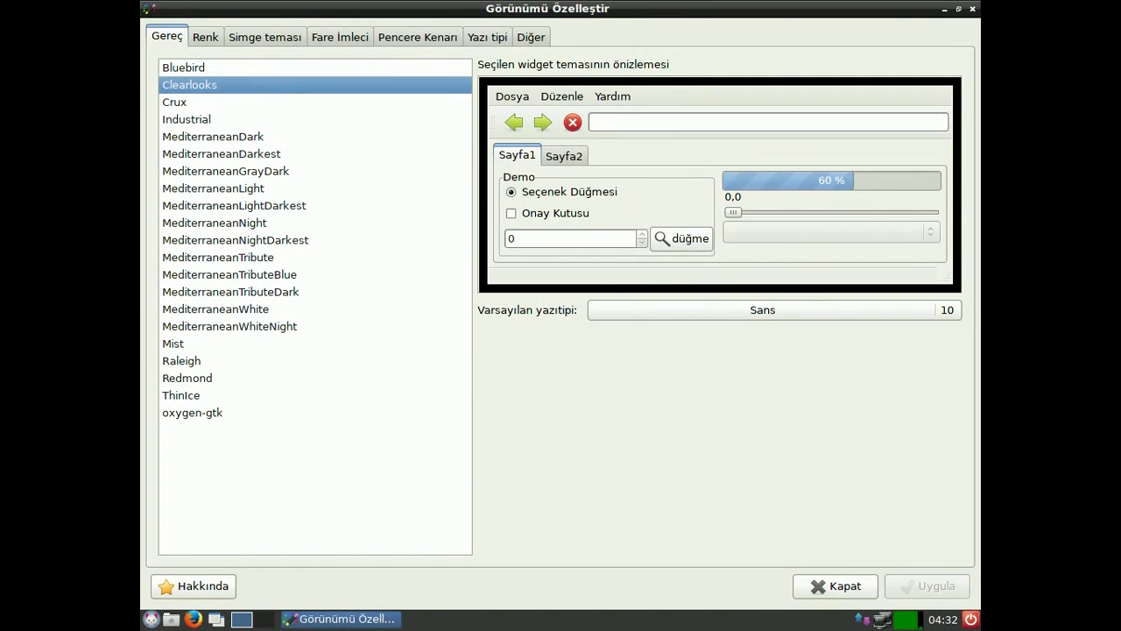
{"action": "left_click", "coordinate": [972, 8]}
{"action": "key", "text": "alt+k"}
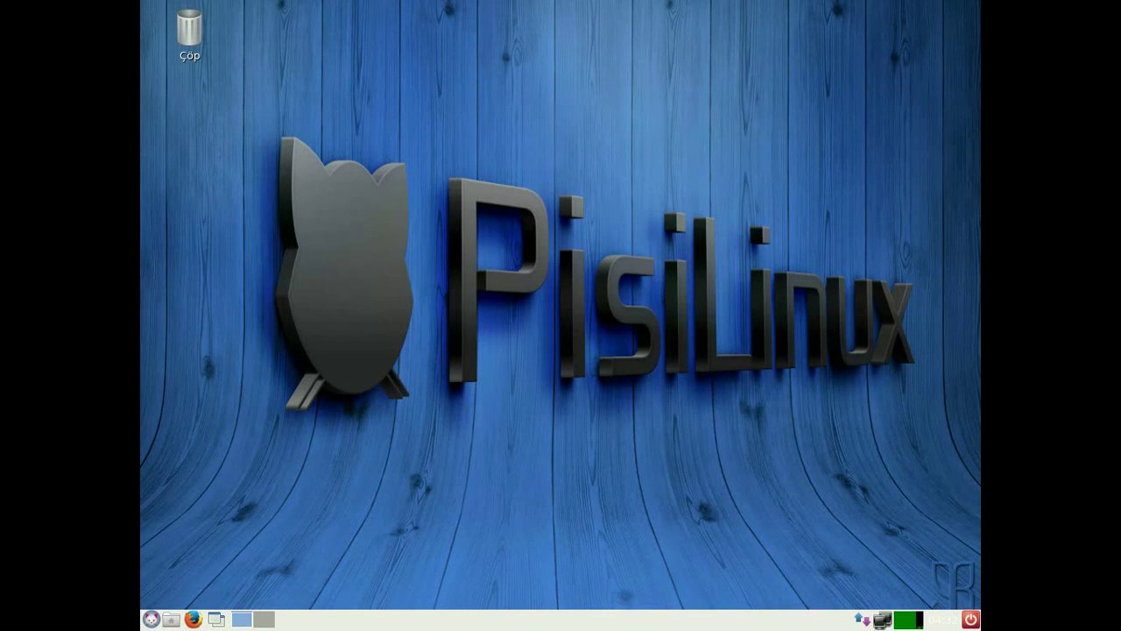
Open the home folder in the file manager, move its window toward the desktop's centre, and close it
{"action": "left_click", "coordinate": [172, 619]}
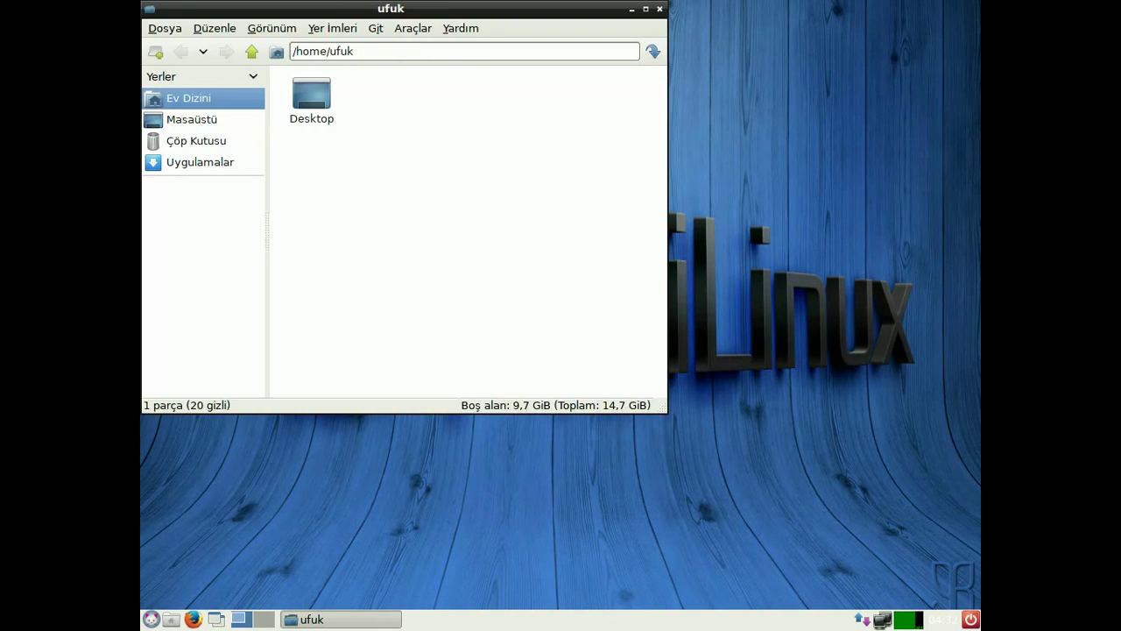
{"action": "left_click_drag", "start_coordinate": [390, 8], "coordinate": [533, 79]}
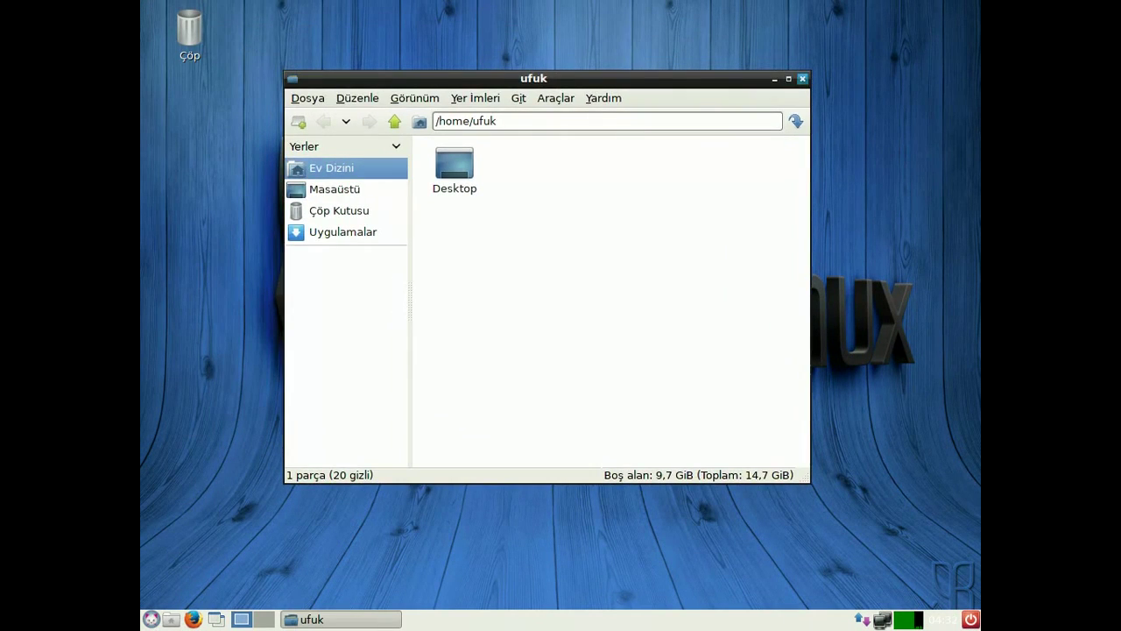
{"action": "left_click", "coordinate": [803, 80]}
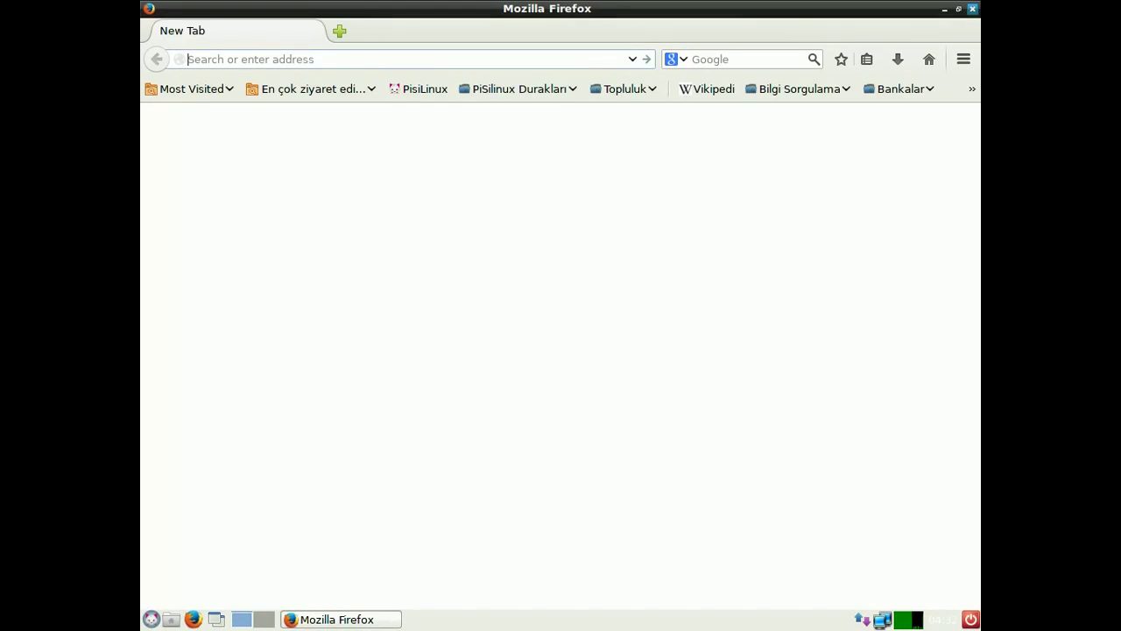
{"action": "type", "text": "w"}
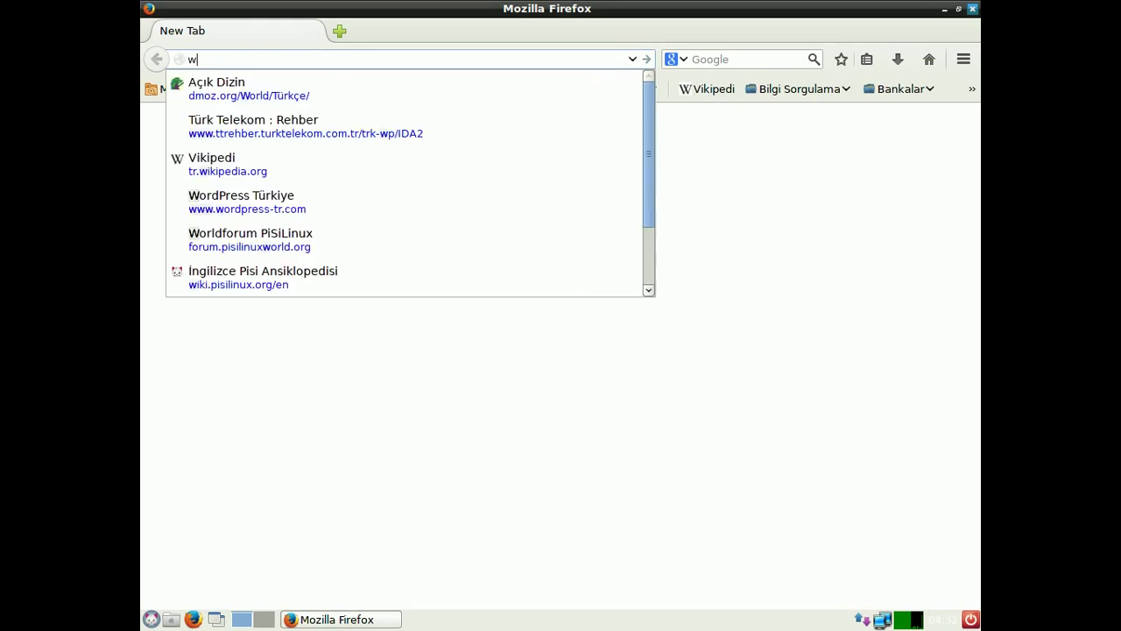
{"action": "type", "text": "ww.linuxdunyam.com/"}
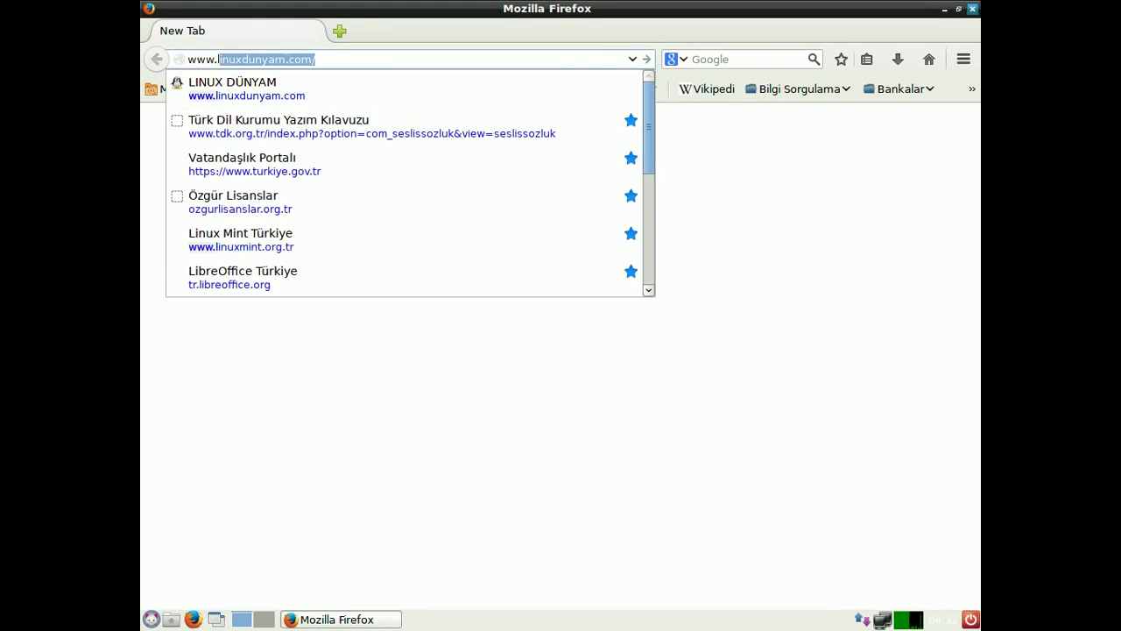
{"action": "key", "text": "Return"}
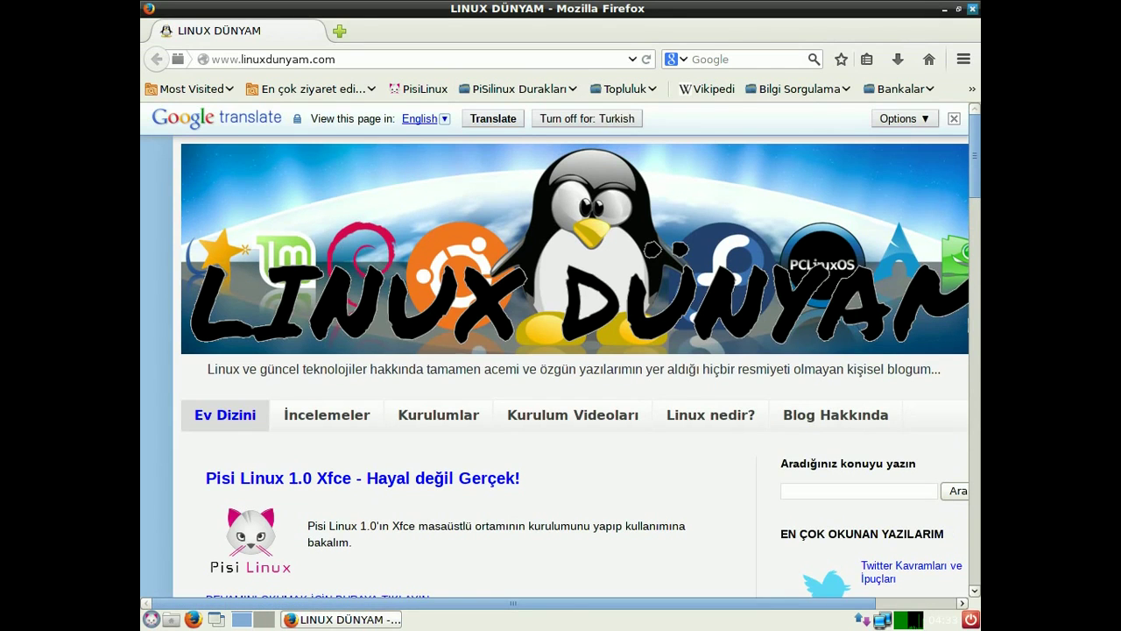
{"action": "left_click", "coordinate": [972, 9]}
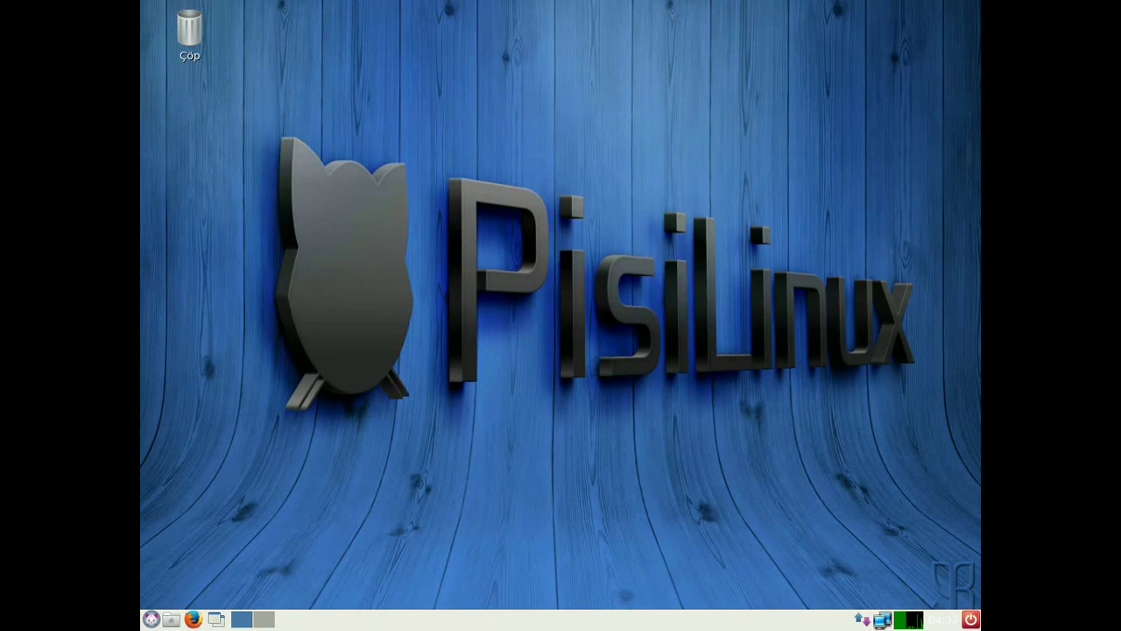
Reopen the Görünümü Özelleştir settings from the system preferences and apply the Faenza icon theme
{"action": "left_click", "coordinate": [151, 619]}
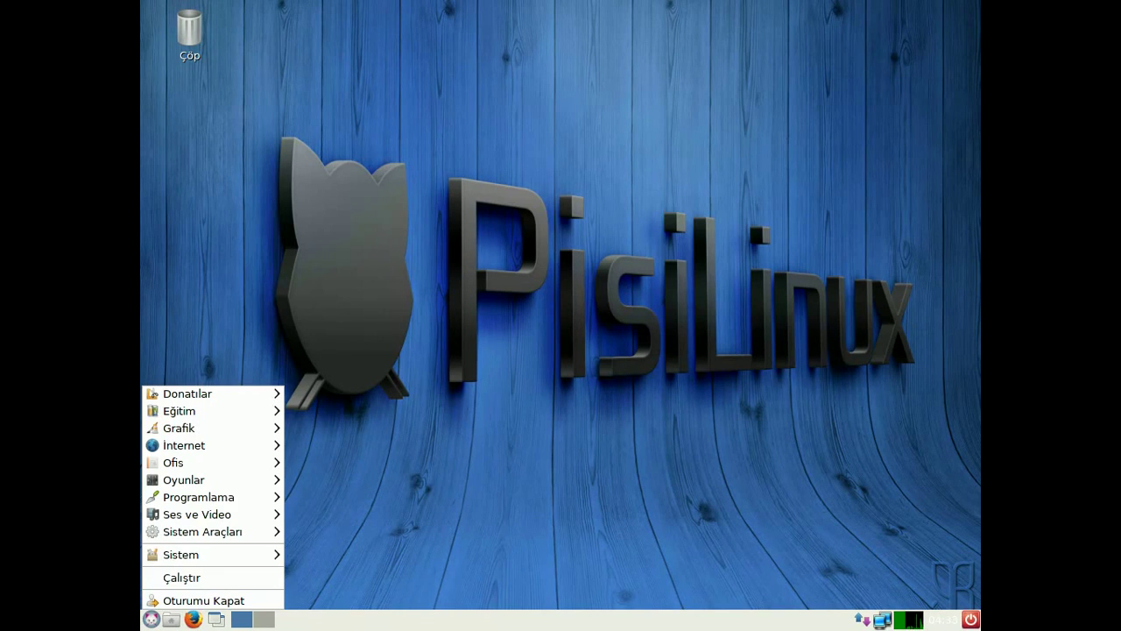
{"action": "mouse_move", "coordinate": [333, 555]}
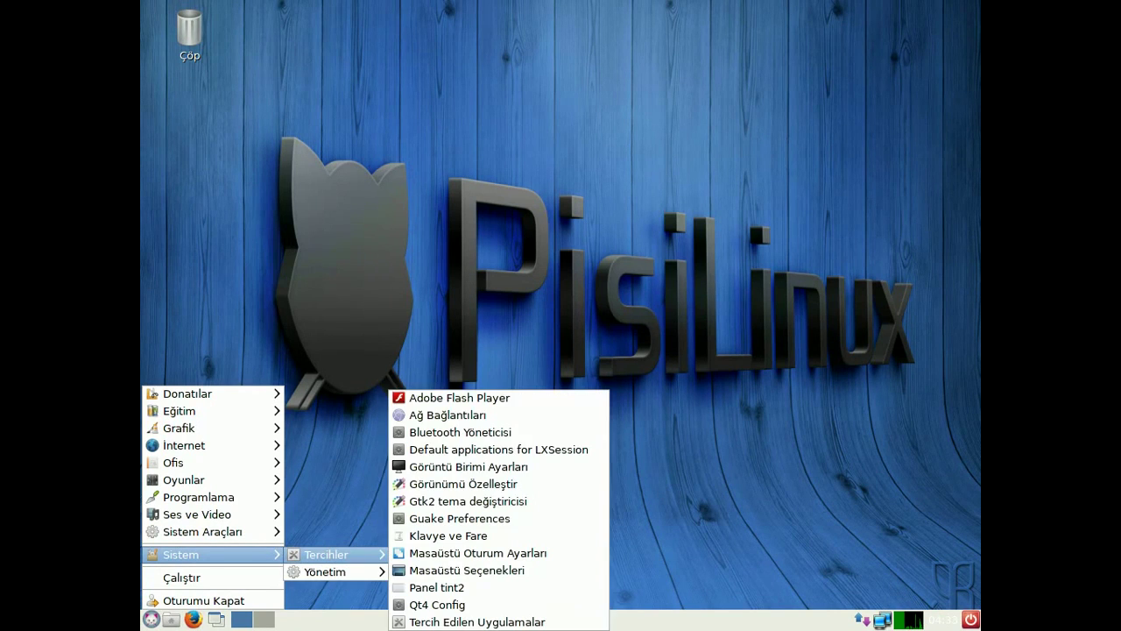
{"action": "left_click", "coordinate": [462, 484]}
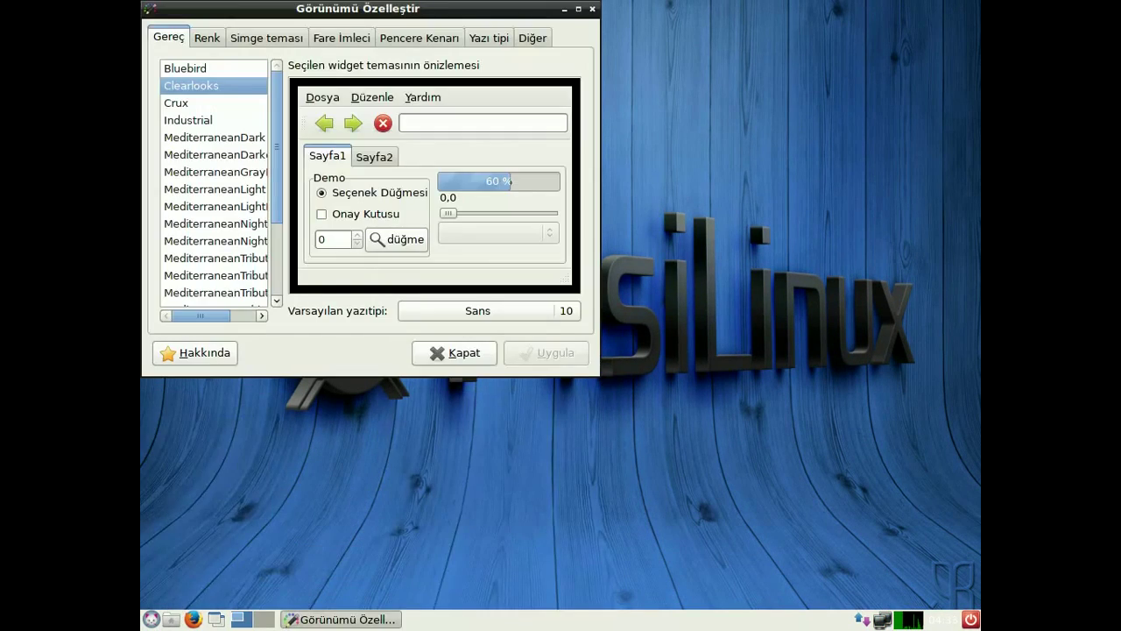
{"action": "left_click", "coordinate": [207, 38]}
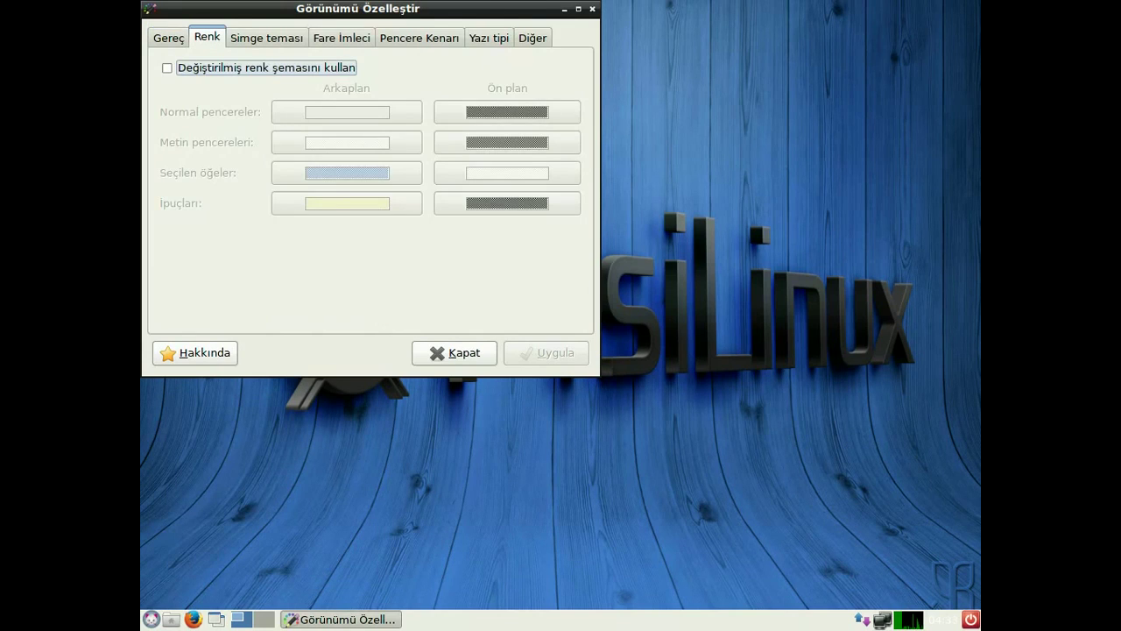
{"action": "left_click", "coordinate": [266, 37]}
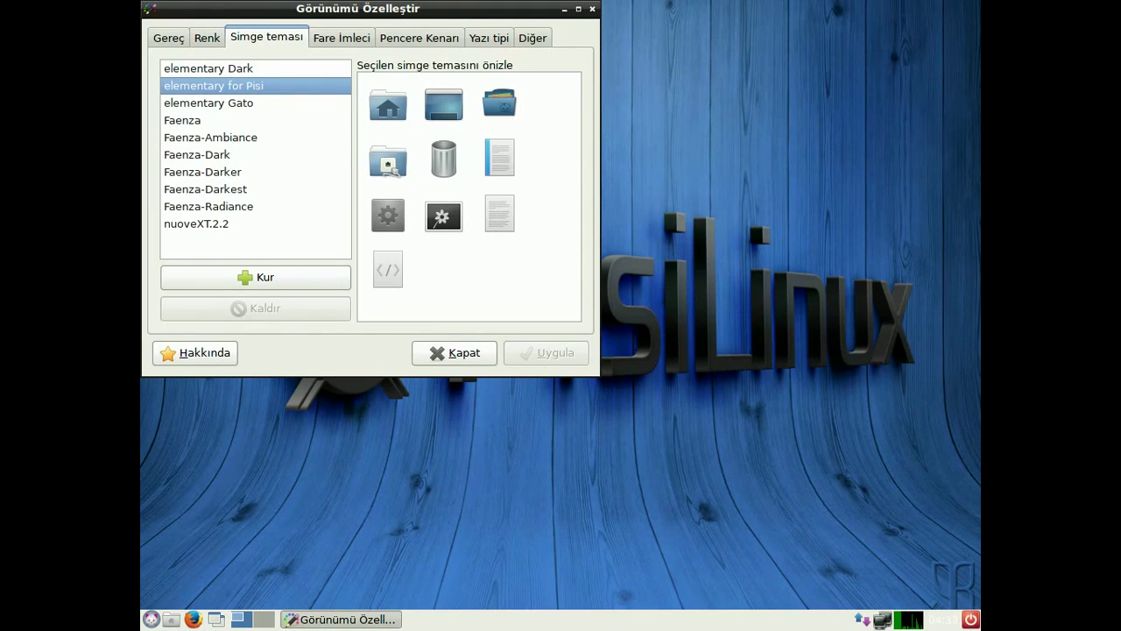
{"action": "left_click", "coordinate": [182, 120]}
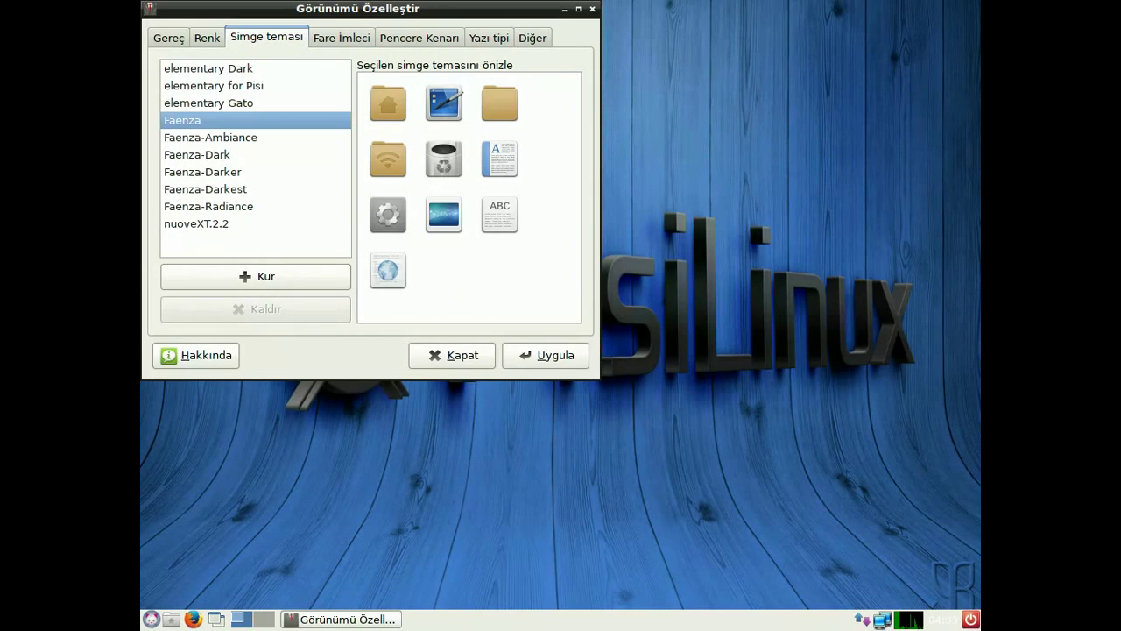
{"action": "left_click", "coordinate": [545, 355]}
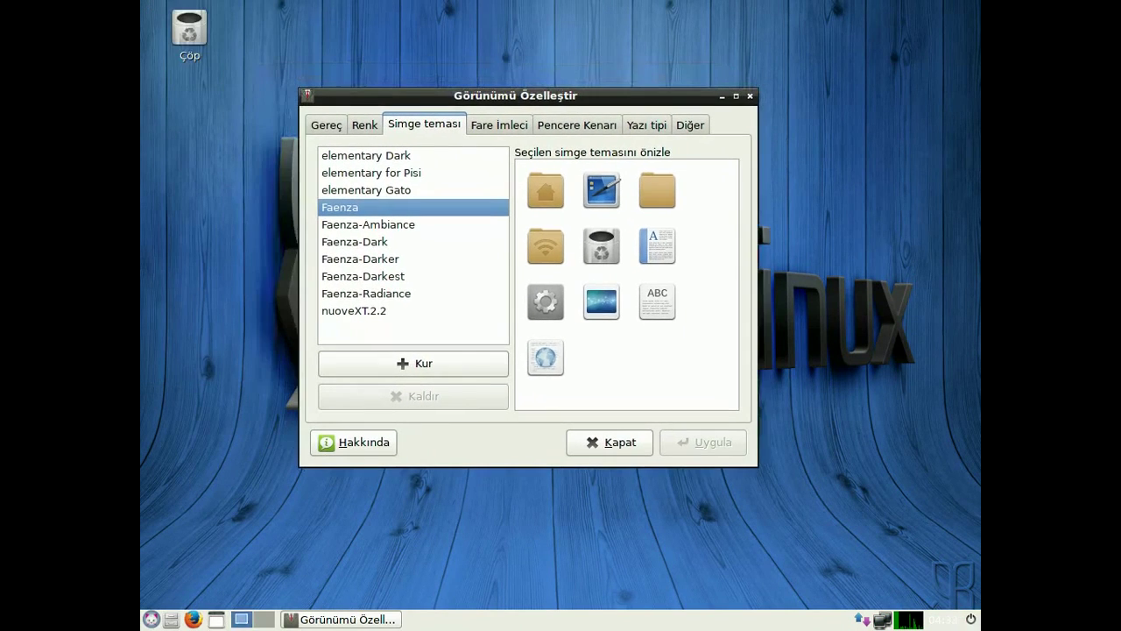
Check the new icons in the file manager by opening the Masaüstü folder, and close the window
{"action": "left_click", "coordinate": [172, 620]}
{"action": "left_click_drag", "start_coordinate": [703, 203], "coordinate": [549, 151]}
{"action": "left_click", "coordinate": [351, 261]}
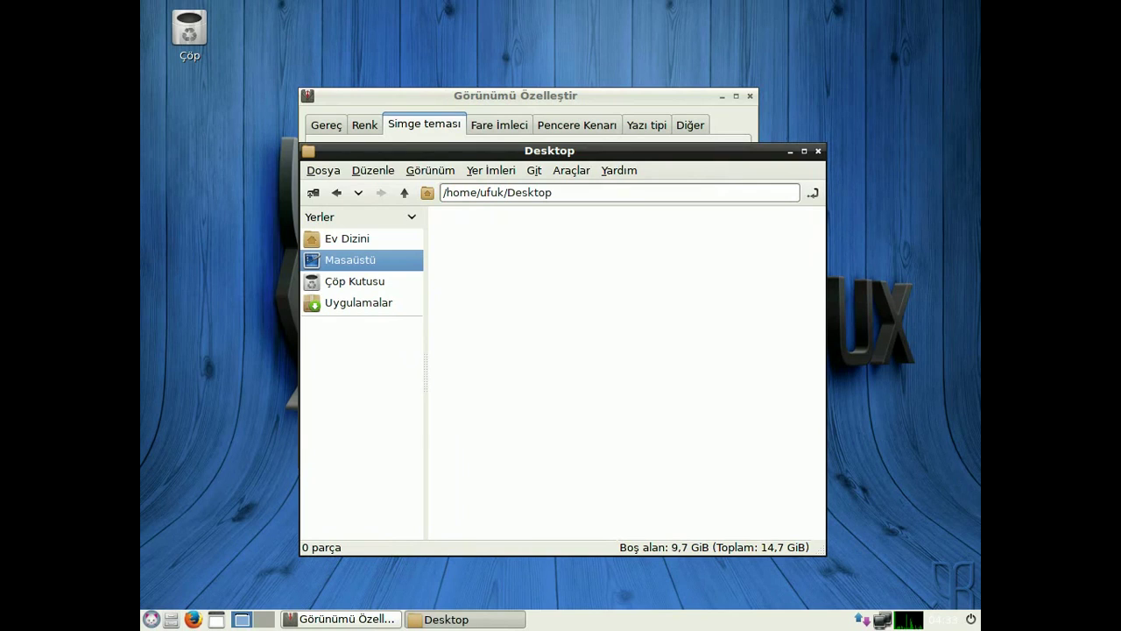
{"action": "left_click", "coordinate": [818, 150]}
Apply the Bridge mouse cursor theme in the Fare İmleci settings
{"action": "left_click", "coordinate": [500, 124]}
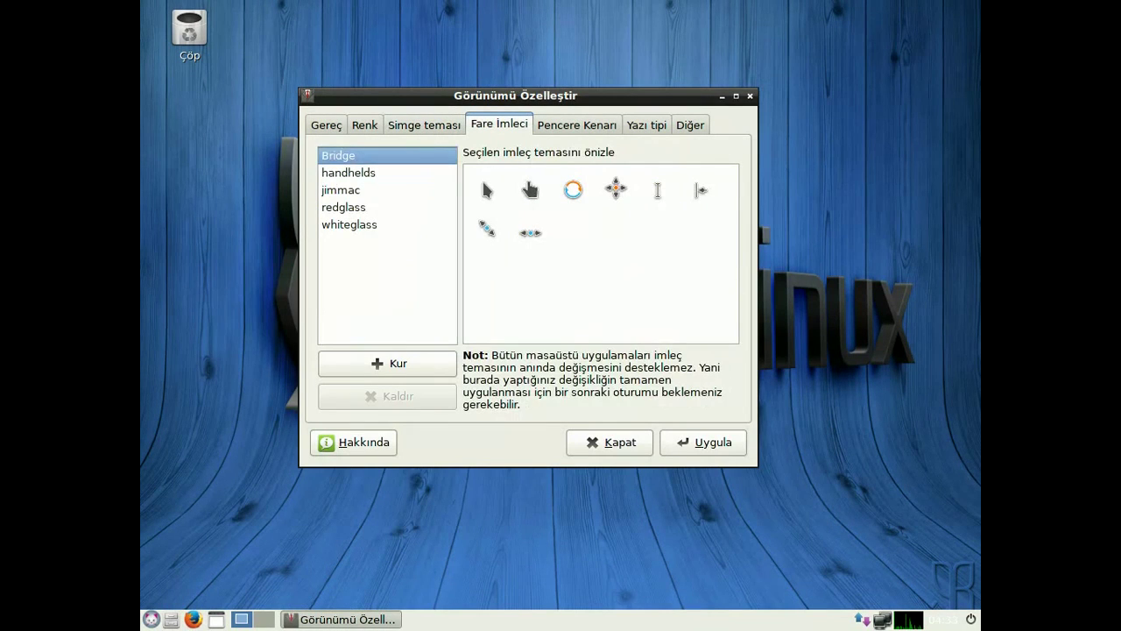
{"action": "left_click", "coordinate": [486, 190]}
{"action": "left_click", "coordinate": [704, 443]}
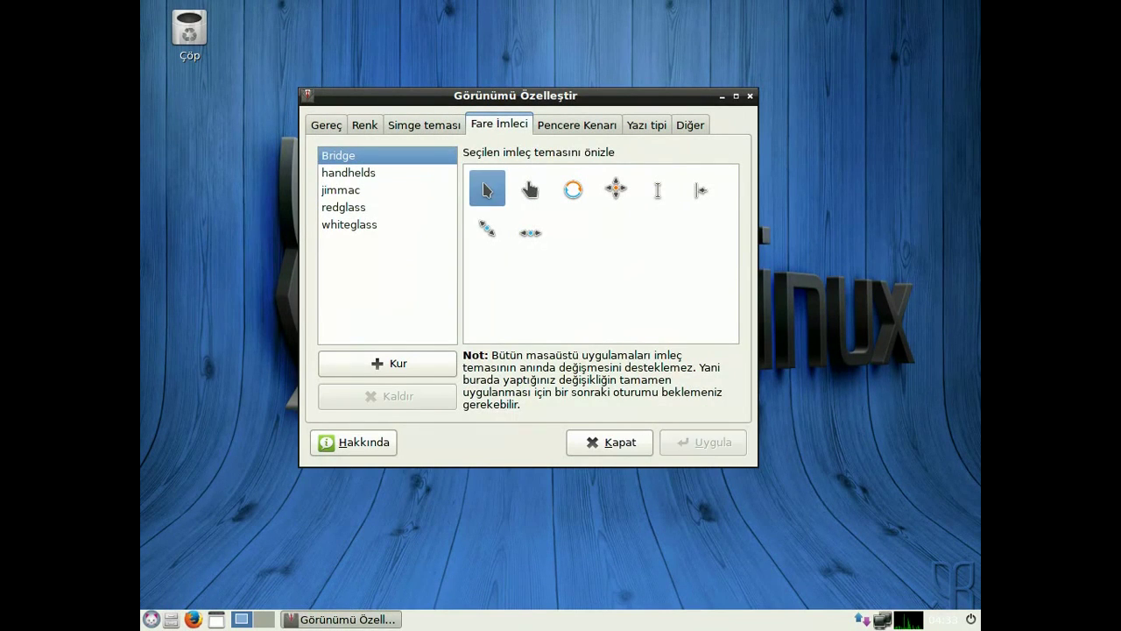
Apply the Clearlooks theme to the window borders in the Pencere Kenarı settings
{"action": "left_click", "coordinate": [577, 125]}
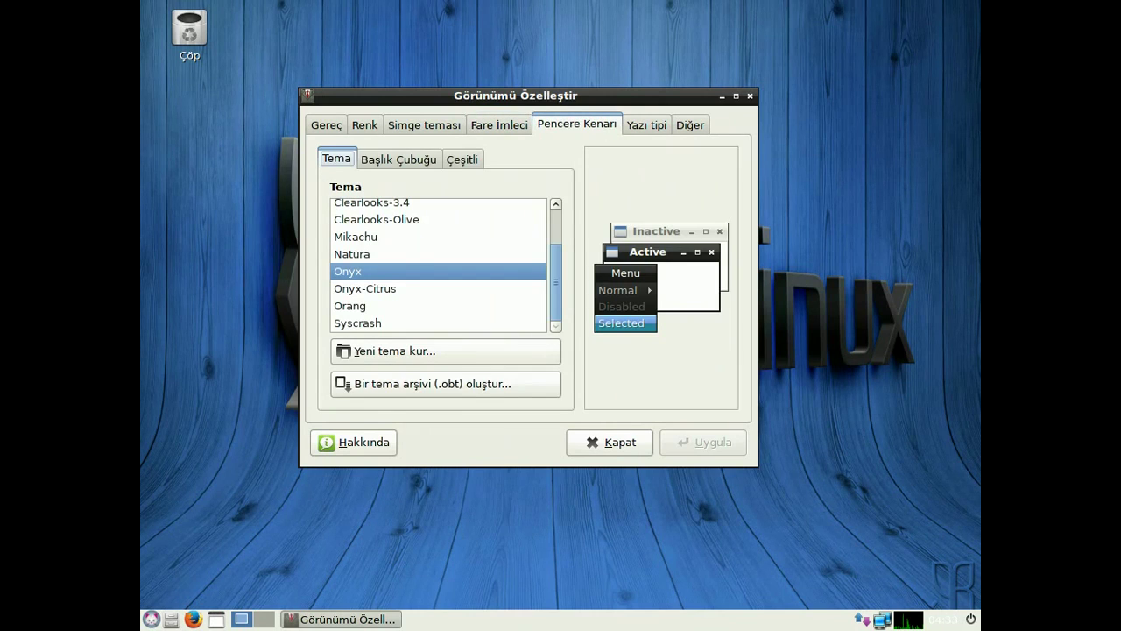
{"action": "scroll", "coordinate": [438, 266], "scroll_direction": "up", "scroll_amount": 1}
{"action": "left_click", "coordinate": [361, 210]}
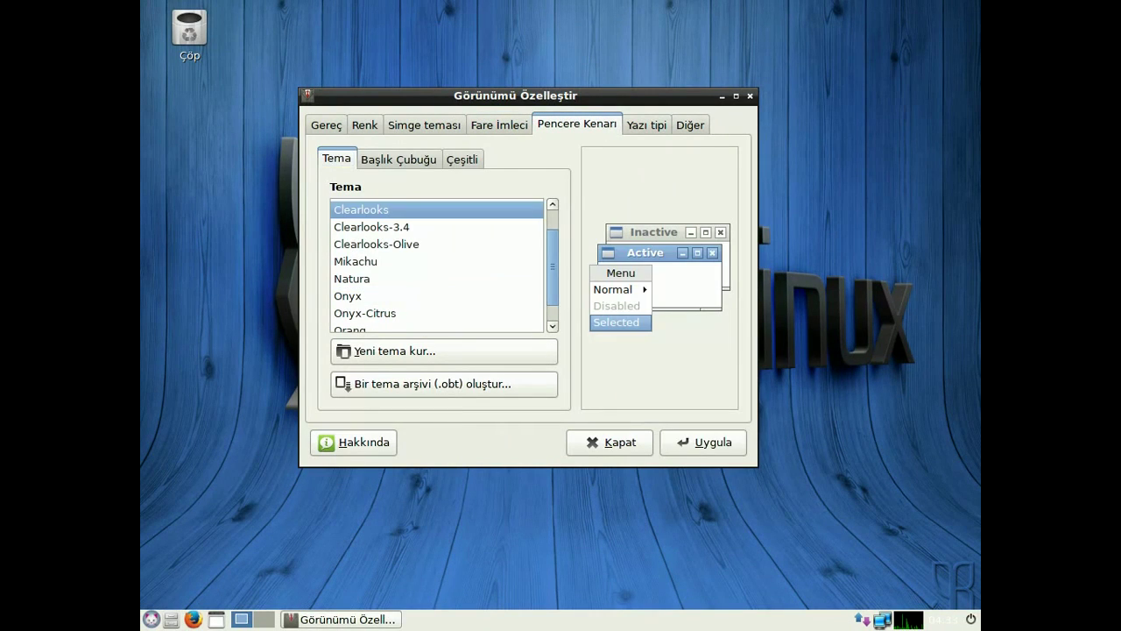
{"action": "left_click", "coordinate": [703, 442]}
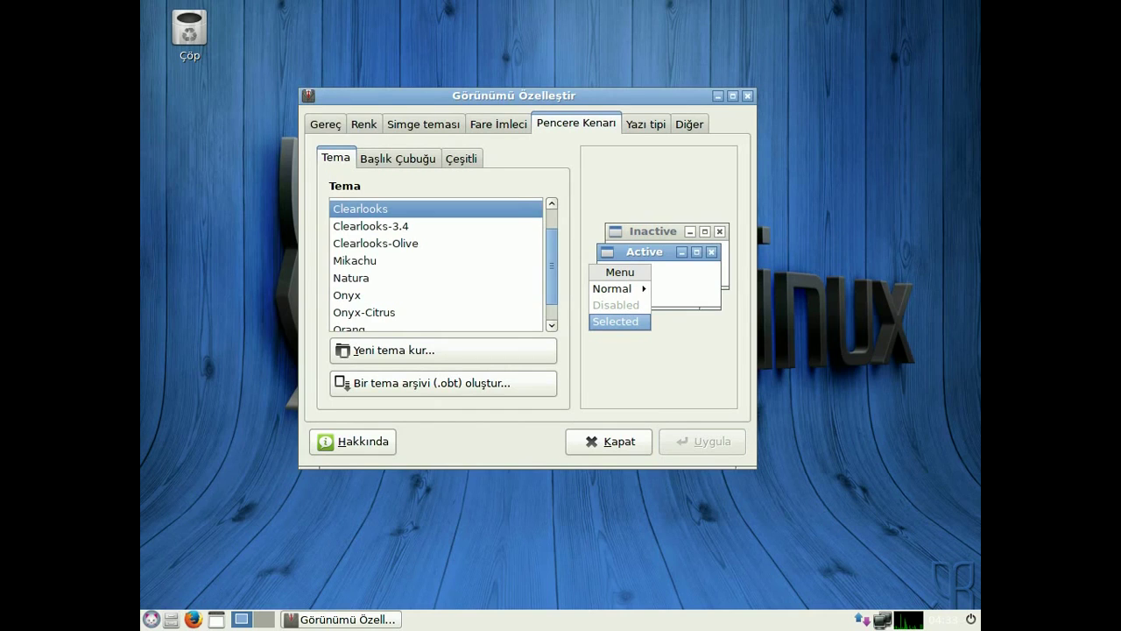
Preview the other window border themes from Syscrash up to Artwiz-boxed and back down past Mikachu
{"action": "scroll", "coordinate": [438, 266], "scroll_direction": "up", "scroll_amount": 1}
{"action": "scroll", "coordinate": [438, 266], "scroll_direction": "down", "scroll_amount": 2}
{"action": "left_click", "coordinate": [357, 322]}
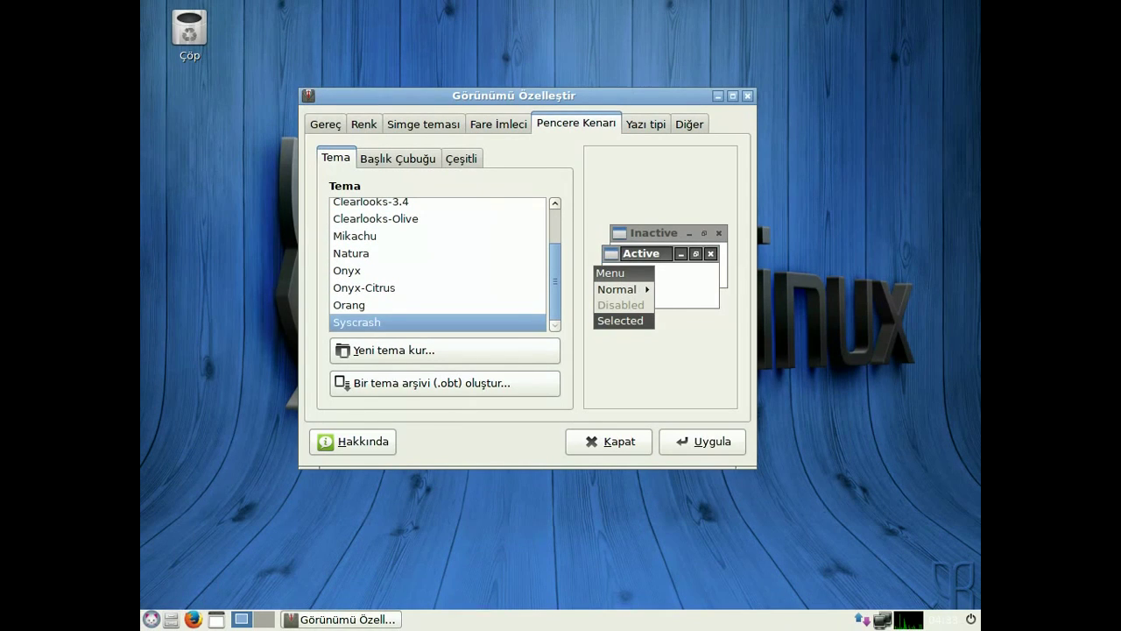
{"action": "key", "text": "Up"}
{"action": "key", "text": "Up"}
{"action": "scroll", "coordinate": [438, 266], "scroll_direction": "up", "scroll_amount": 1}
{"action": "key", "text": "Up"}
{"action": "key", "text": "Up"}
{"action": "key", "text": "Up"}
{"action": "scroll", "coordinate": [438, 265], "scroll_direction": "up", "scroll_amount": 1}
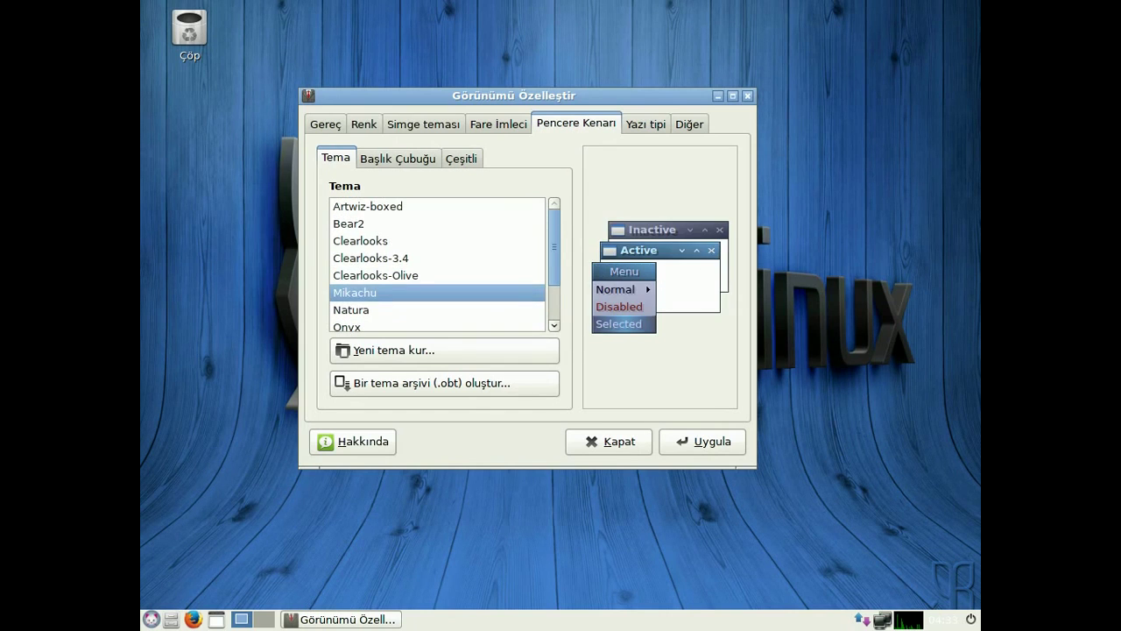
{"action": "key", "text": "Up"}
{"action": "key", "text": "Up"}
{"action": "key", "text": "Up"}
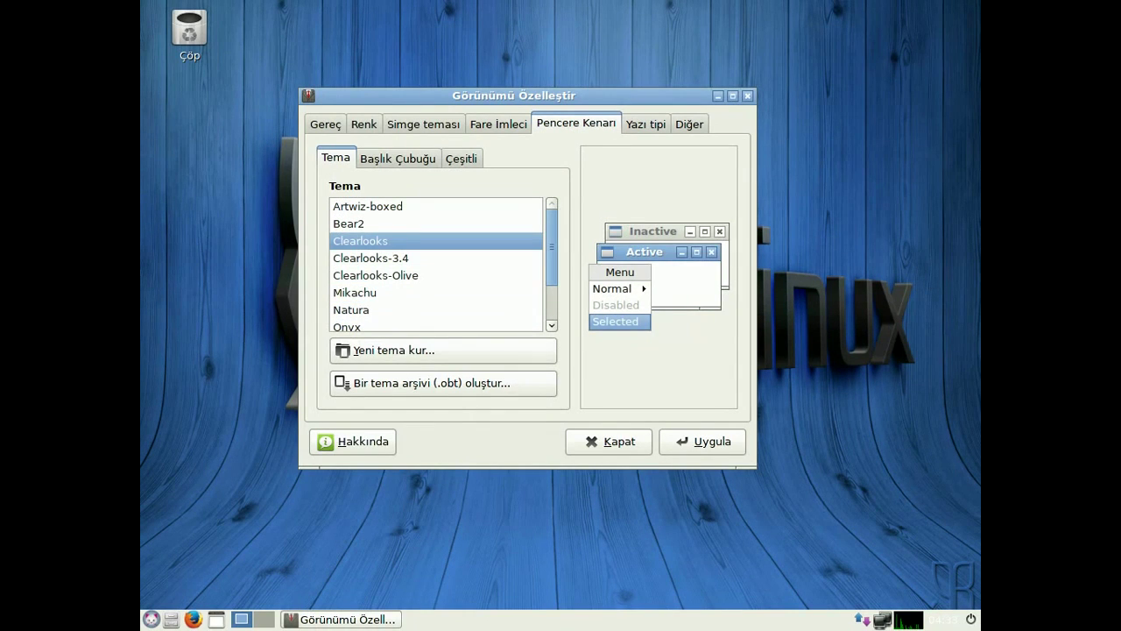
{"action": "key", "text": "Up"}
{"action": "key", "text": "Up"}
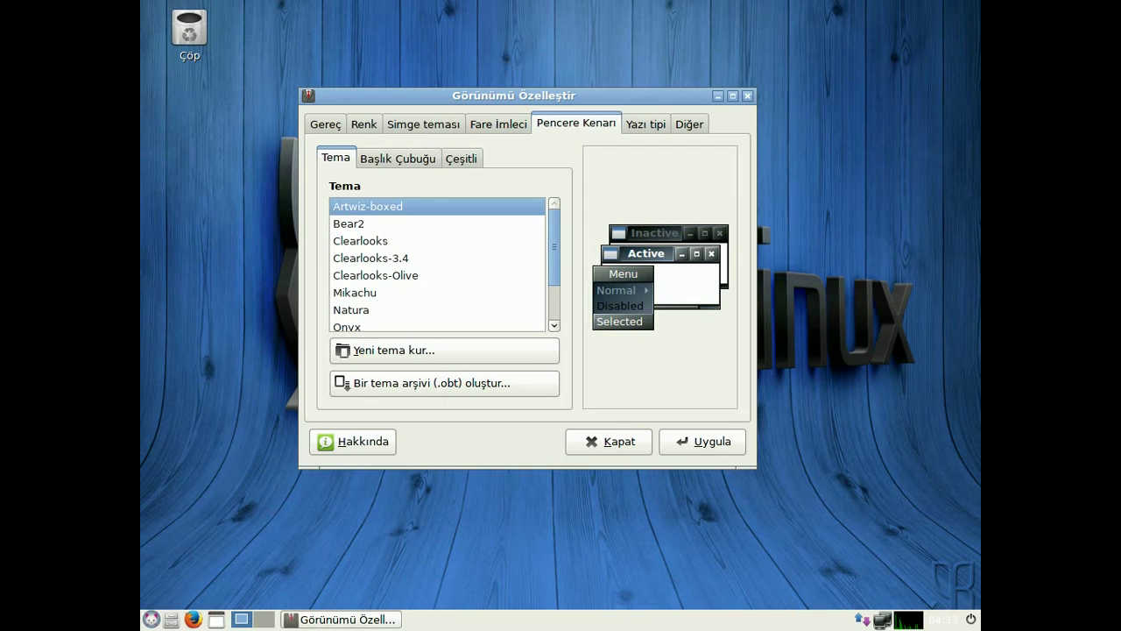
{"action": "key", "text": "Down"}
{"action": "key", "text": "Down"}
{"action": "key", "text": "Down"}
{"action": "key", "text": "Down"}
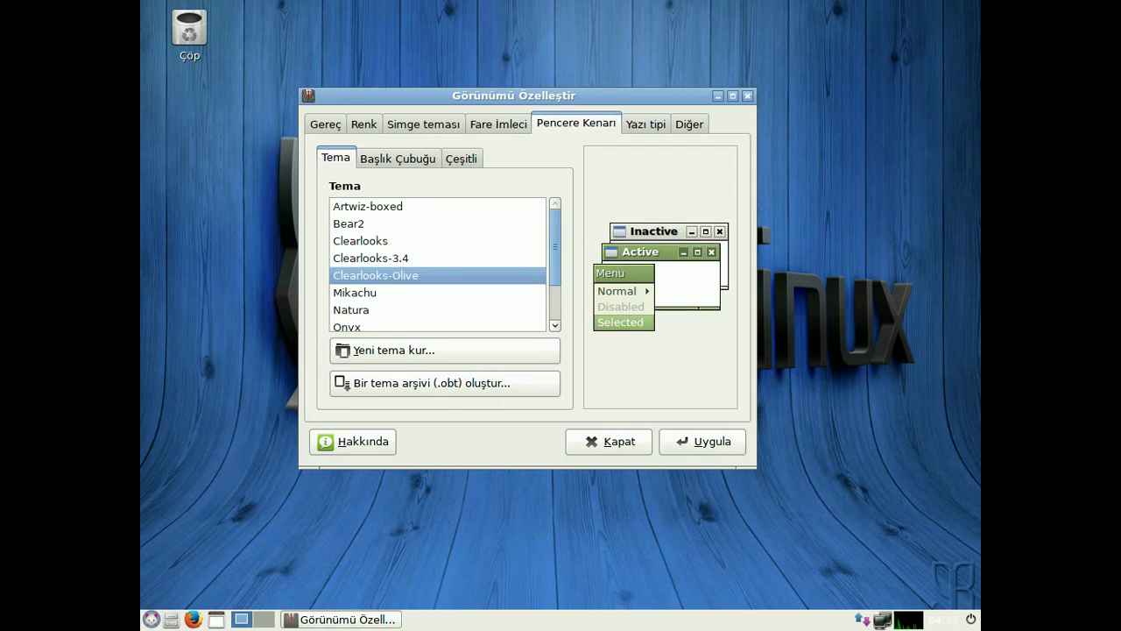
{"action": "scroll", "coordinate": [437, 264], "scroll_direction": "down", "scroll_amount": 1}
{"action": "key", "text": "Down"}
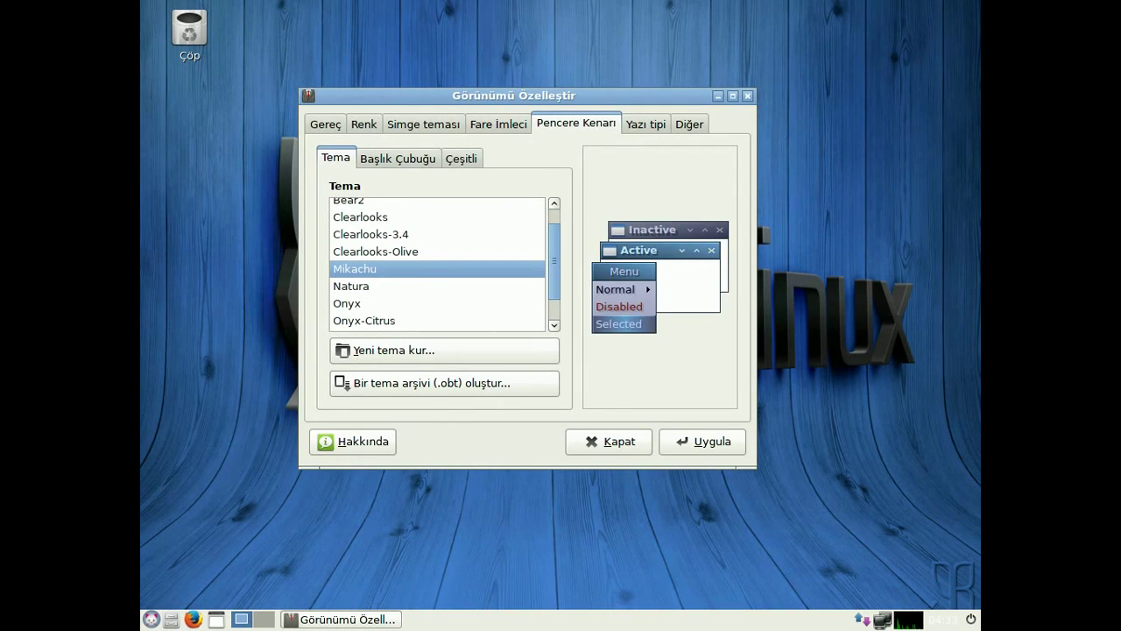
{"action": "key", "text": "Down"}
Reselect Clearlooks as the window border theme and apply it again
{"action": "scroll", "coordinate": [438, 263], "scroll_direction": "up", "scroll_amount": 1}
{"action": "left_click", "coordinate": [361, 240]}
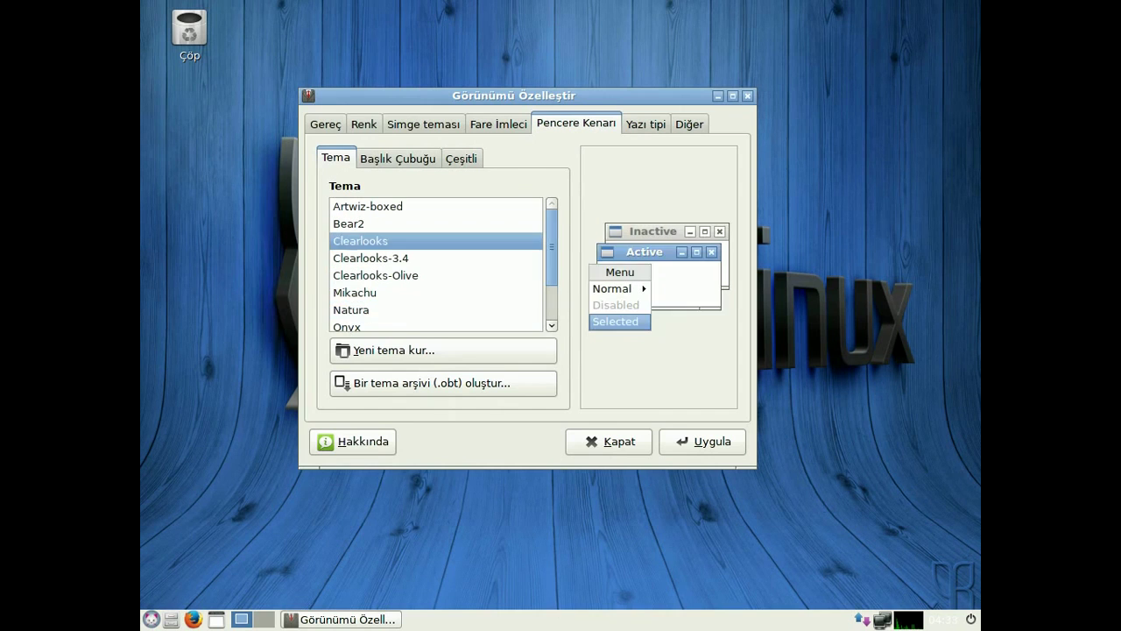
{"action": "left_click", "coordinate": [702, 441]}
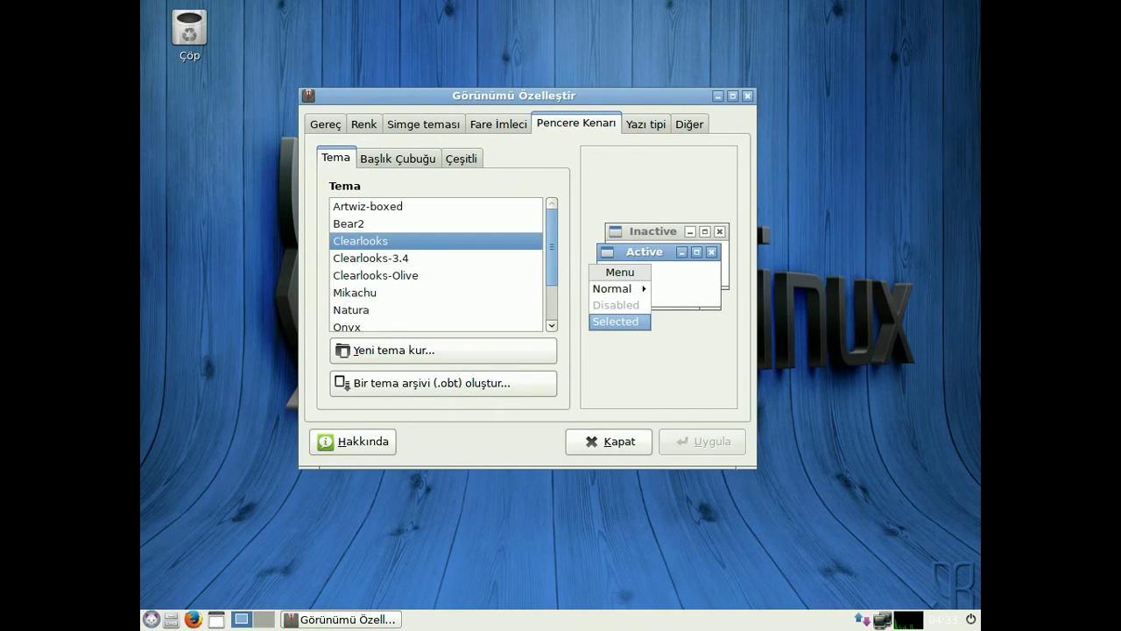
Review the Yazı tipi and Diğer appearance settings and close the window
{"action": "left_click", "coordinate": [645, 124]}
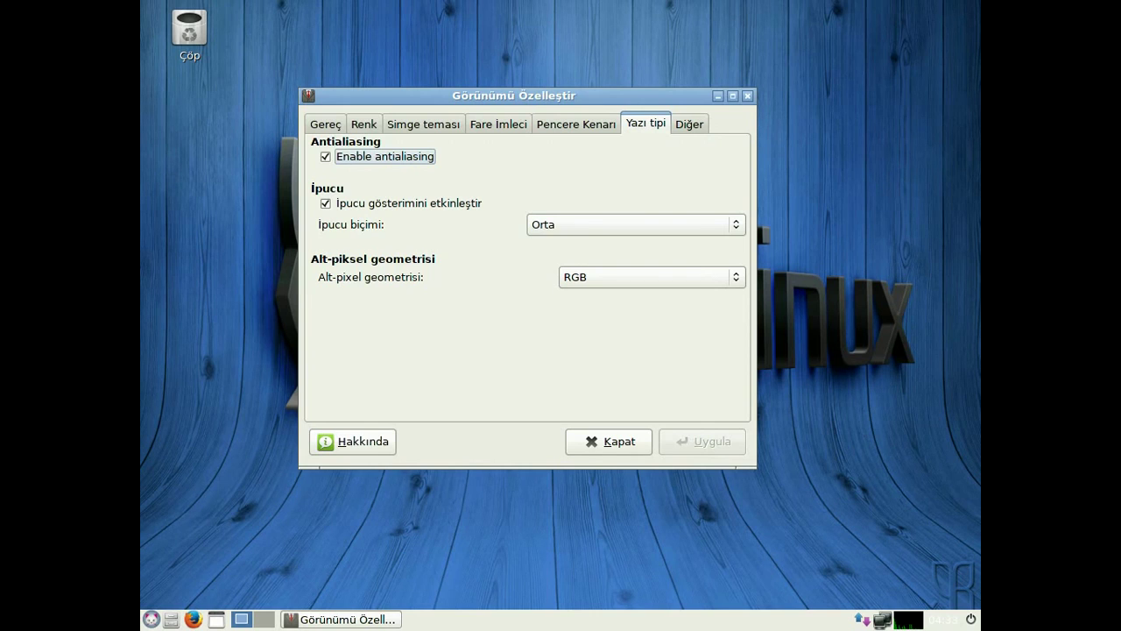
{"action": "key", "text": "ctrl+Page_Down"}
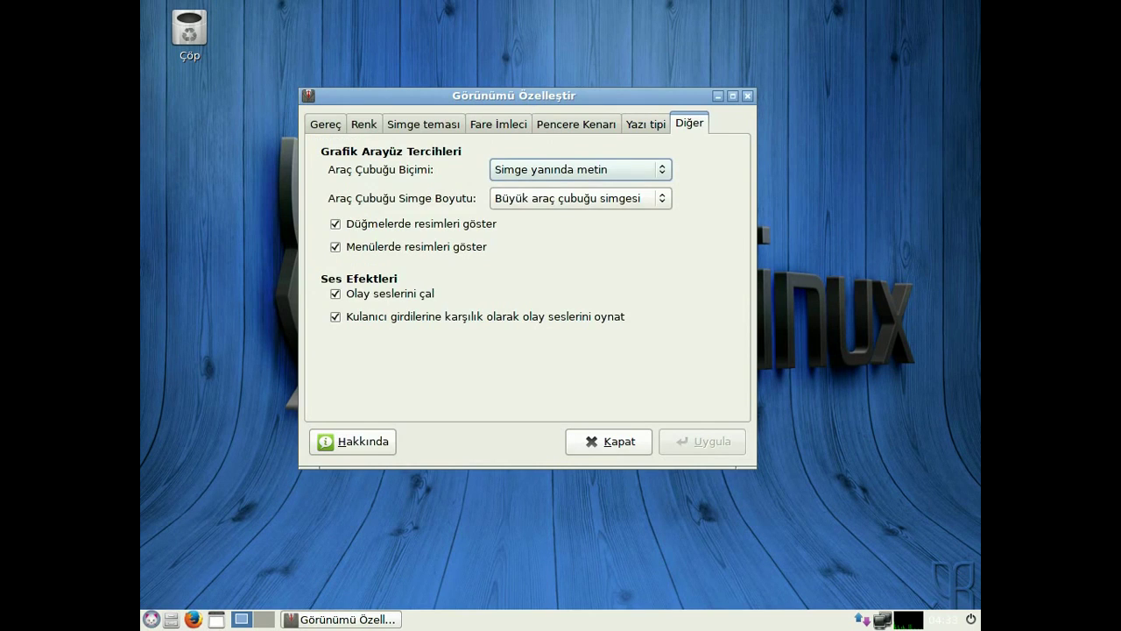
{"action": "left_click", "coordinate": [608, 440]}
Look at the applications menu with the new icons and open the home folder in the file manager
{"action": "left_click", "coordinate": [151, 620]}
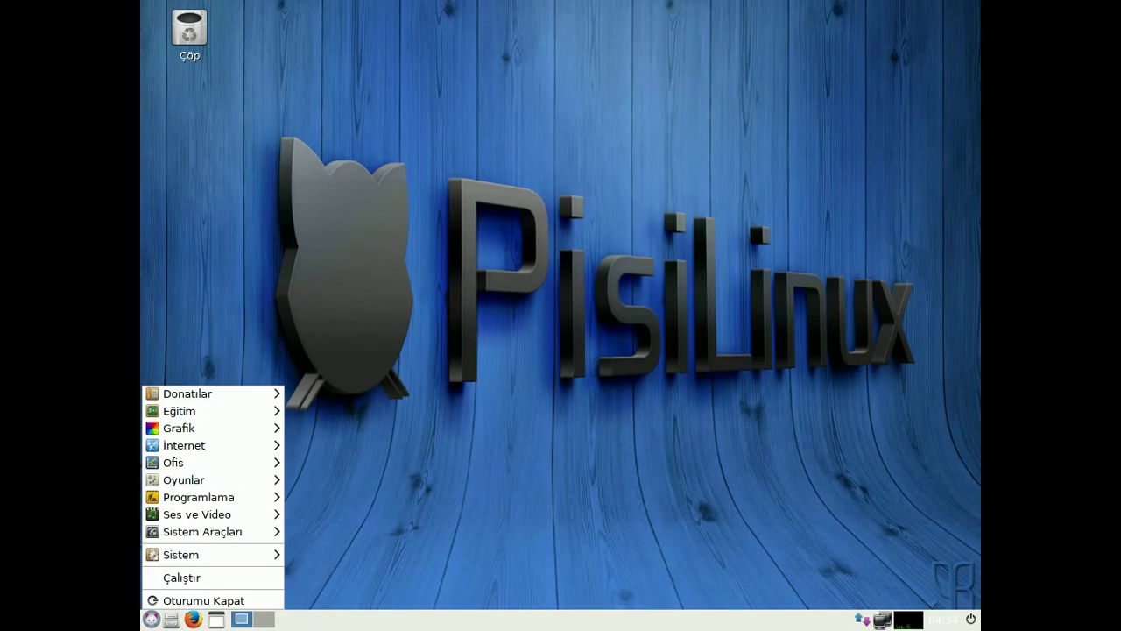
{"action": "left_click", "coordinate": [151, 619]}
{"action": "left_click", "coordinate": [171, 619]}
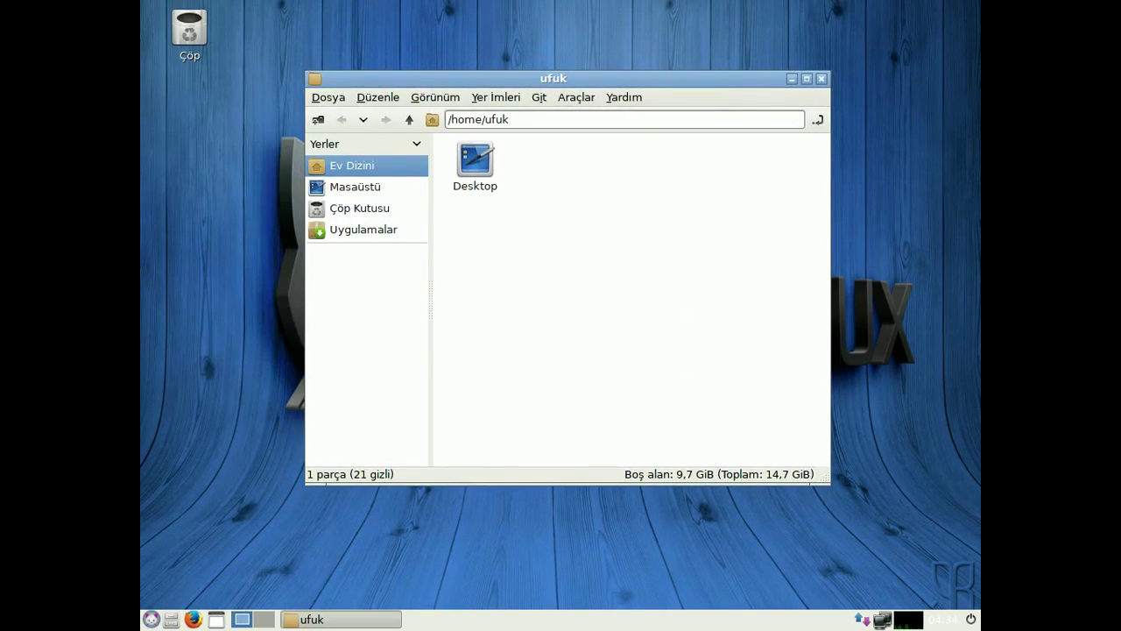
Close the file manager, then launch LibreOffice and choose to create a Writer text document
{"action": "left_click", "coordinate": [822, 79]}
{"action": "left_click", "coordinate": [150, 619]}
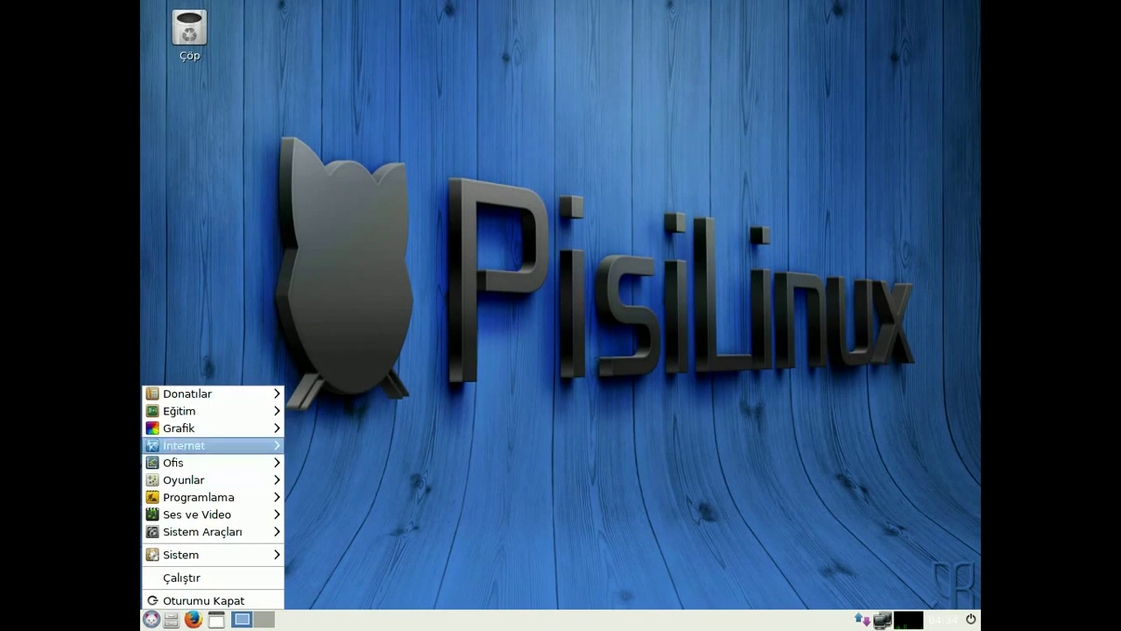
{"action": "mouse_move", "coordinate": [193, 463]}
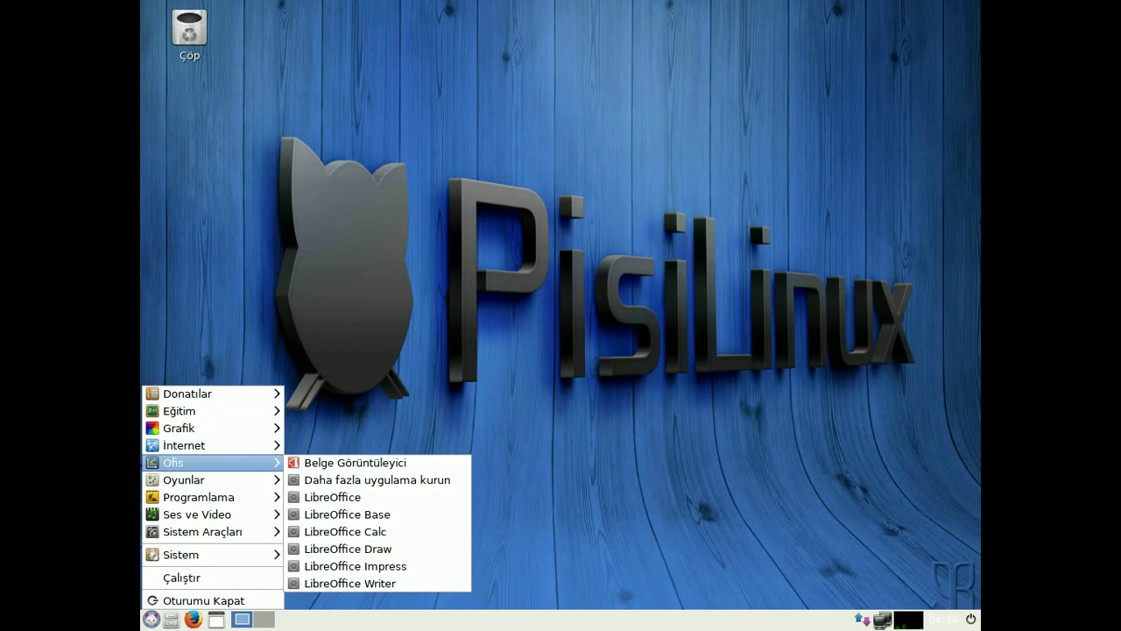
{"action": "left_click", "coordinate": [333, 497]}
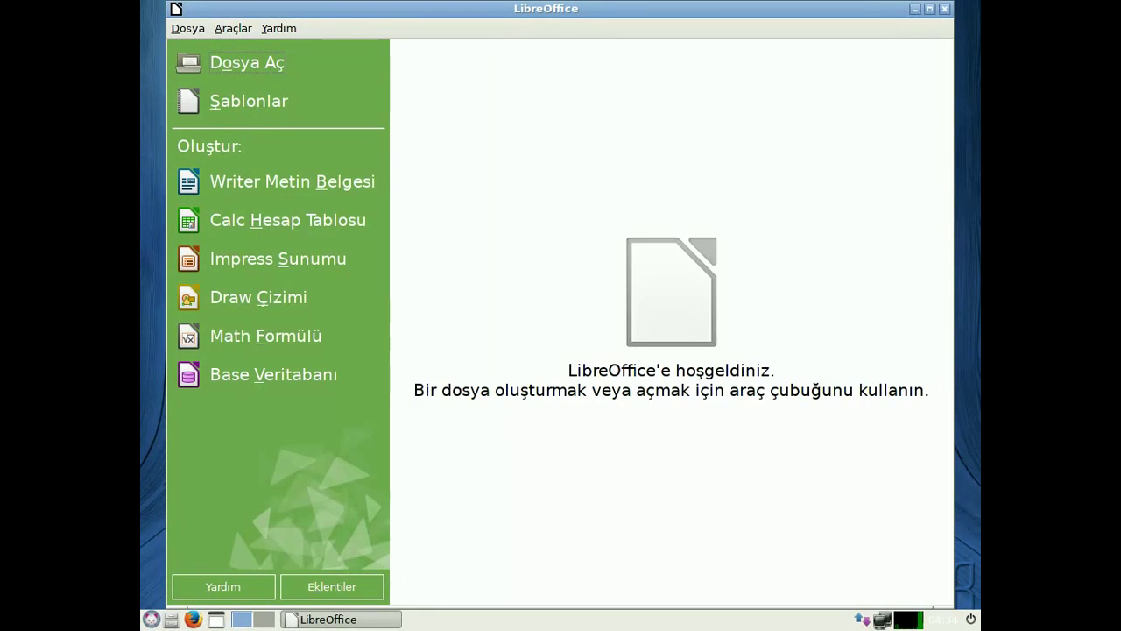
{"action": "left_click", "coordinate": [279, 182]}
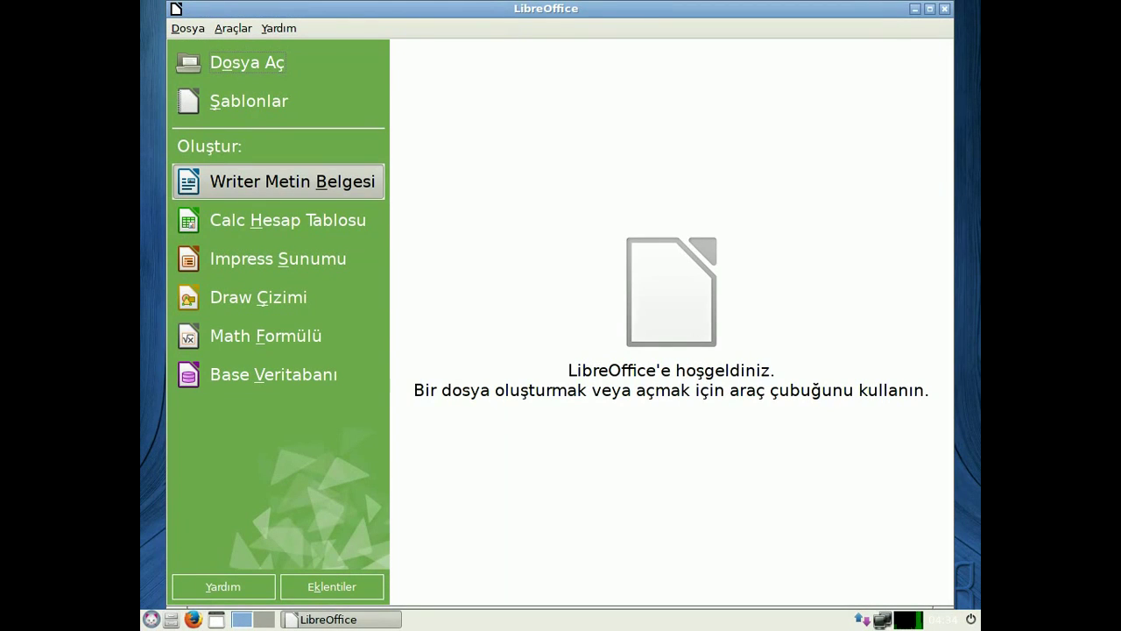
{"action": "key", "text": "Return"}
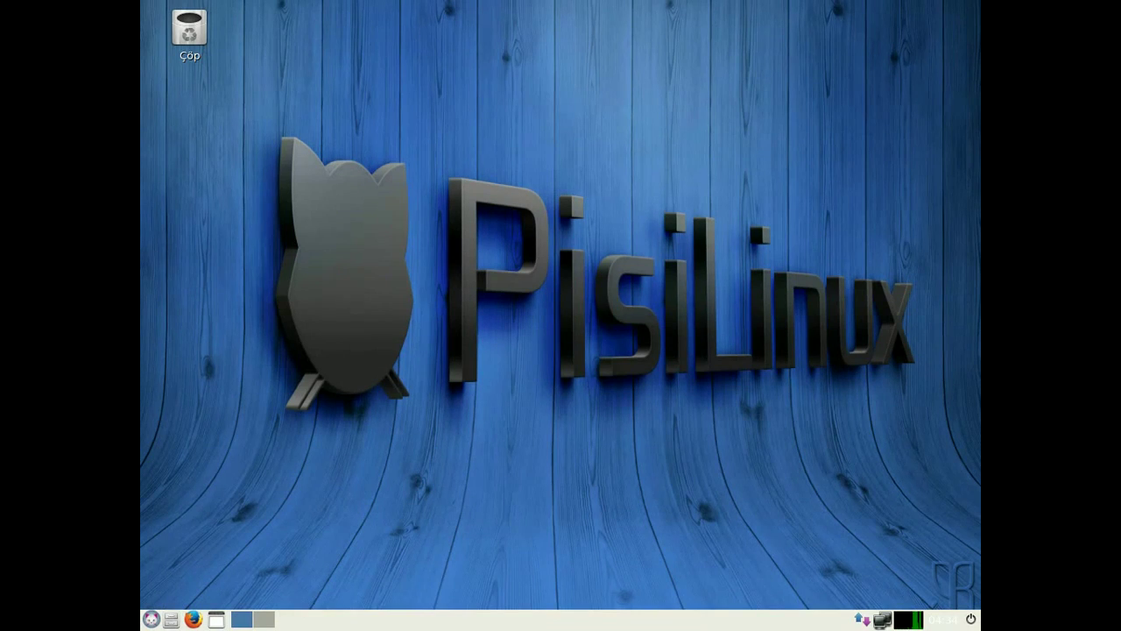
Launch the GNU image editor (GNU Görüntü İşleme Programı) from the Grafik applications
{"action": "left_click", "coordinate": [151, 619]}
{"action": "mouse_move", "coordinate": [202, 531]}
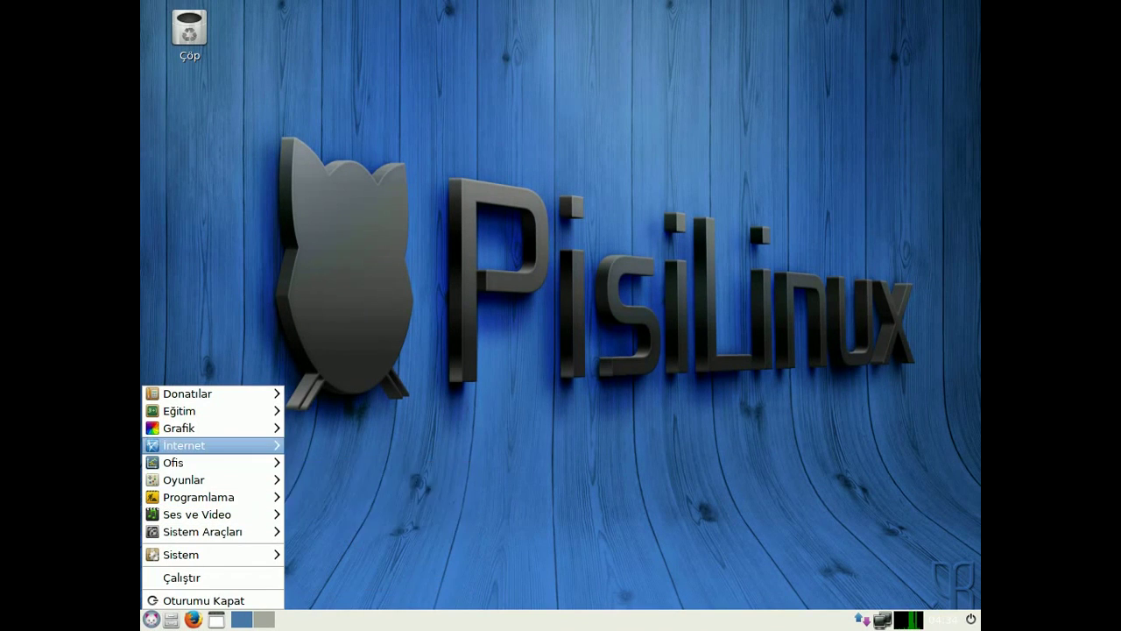
{"action": "mouse_move", "coordinate": [184, 428]}
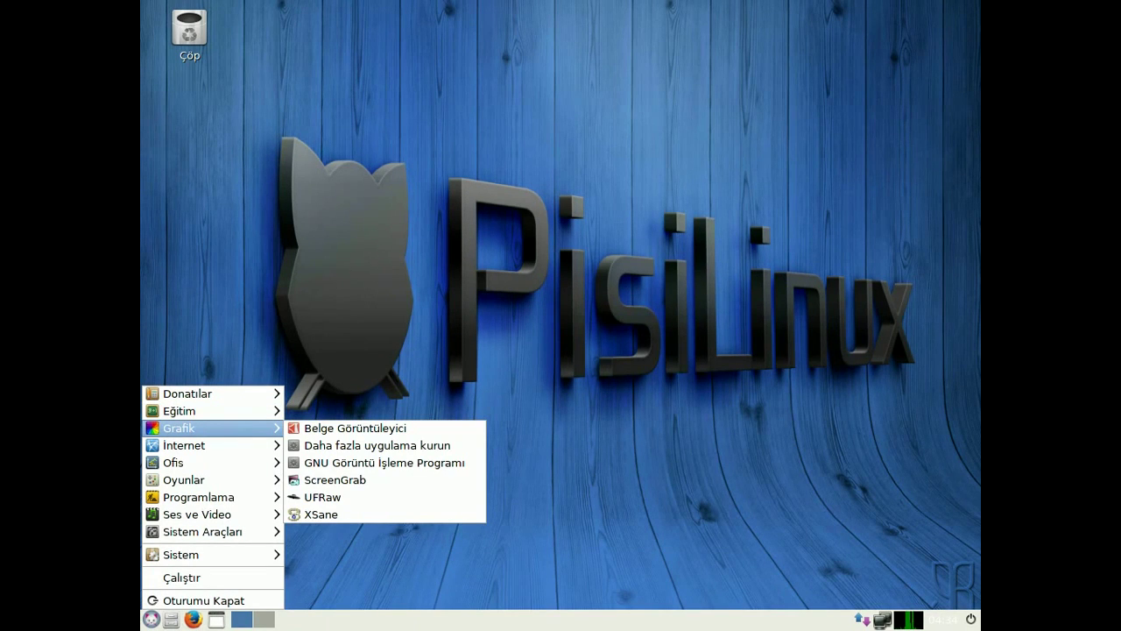
{"action": "left_click", "coordinate": [384, 462]}
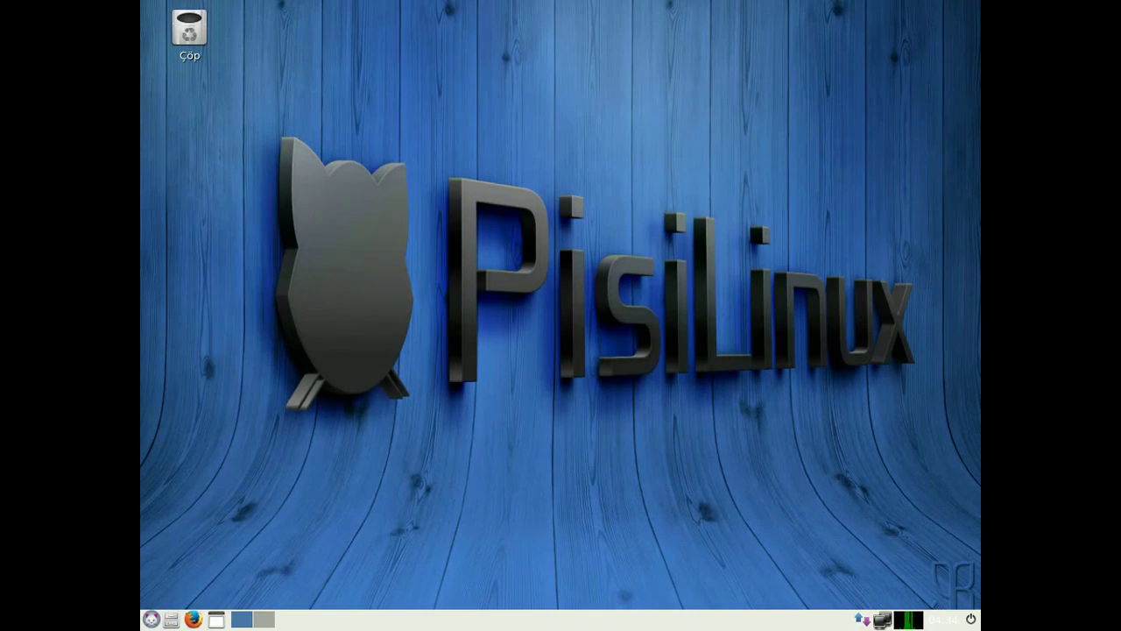
Look through the Donatılar, Eğitim, Grafik and Sistem application categories while GIMP loads
{"action": "left_click", "coordinate": [151, 619]}
{"action": "mouse_move", "coordinate": [187, 394]}
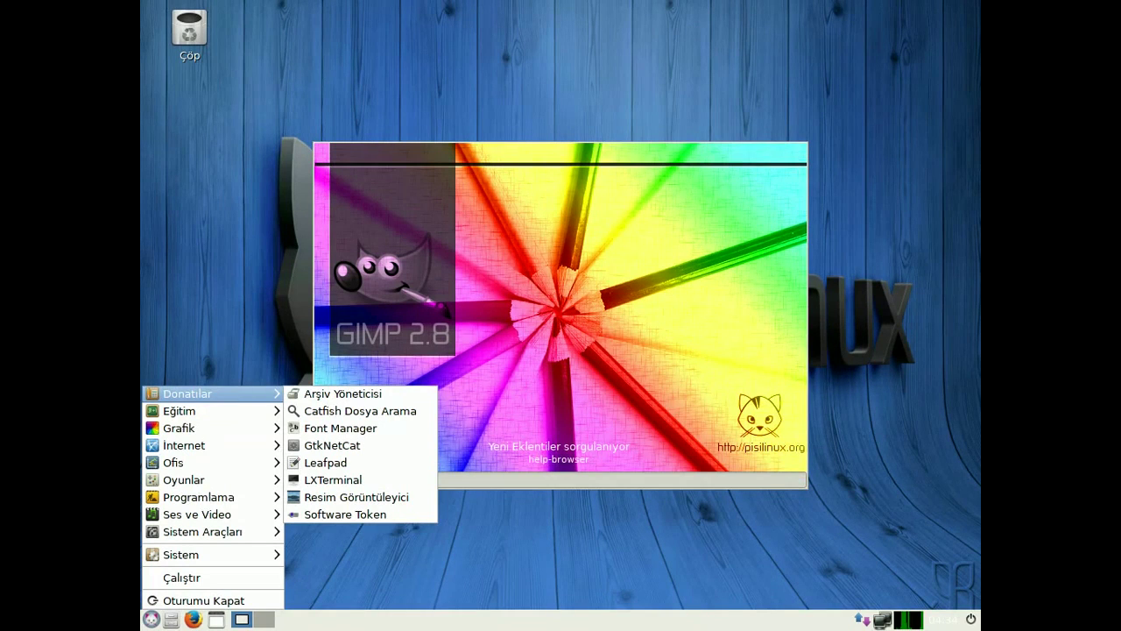
{"action": "key", "text": "Down"}
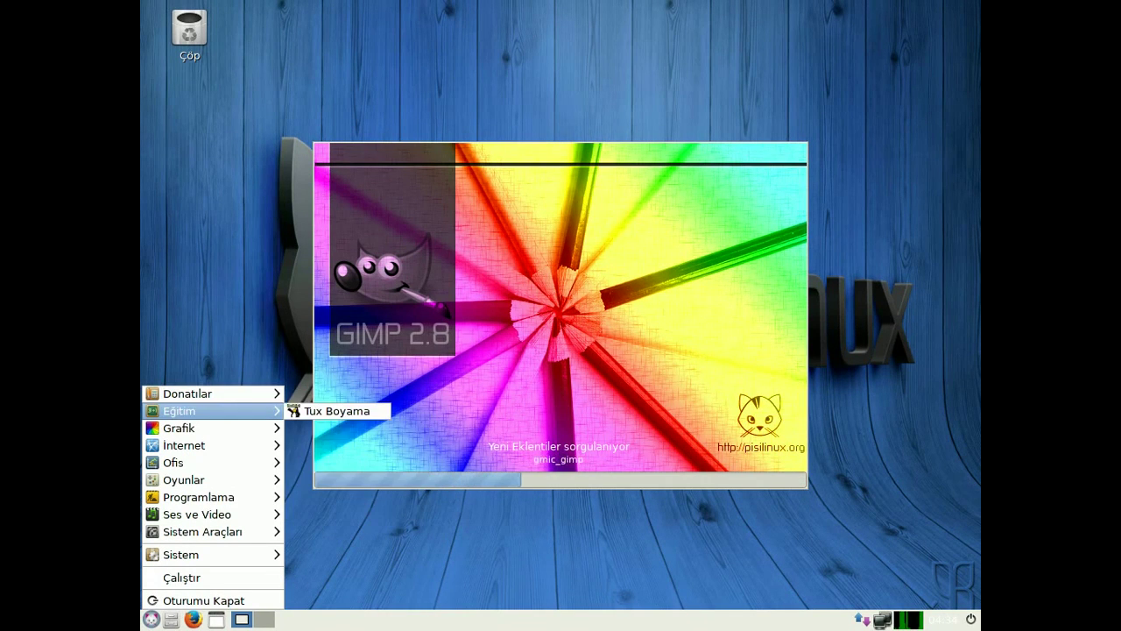
{"action": "key", "text": "Down"}
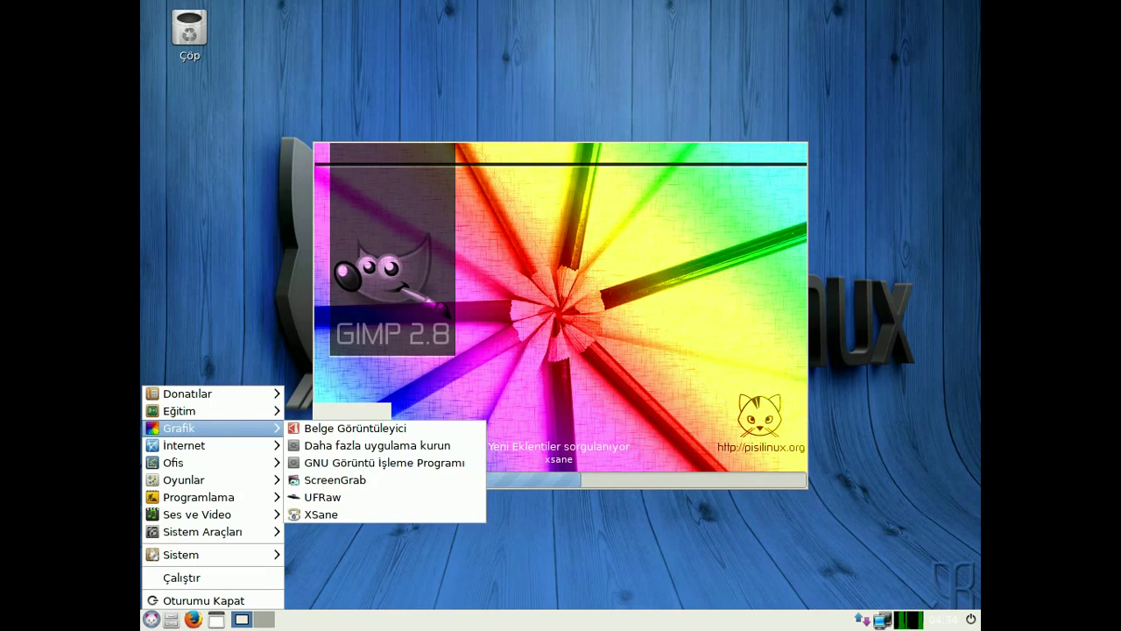
{"action": "mouse_move", "coordinate": [202, 554]}
{"action": "mouse_move", "coordinate": [325, 571]}
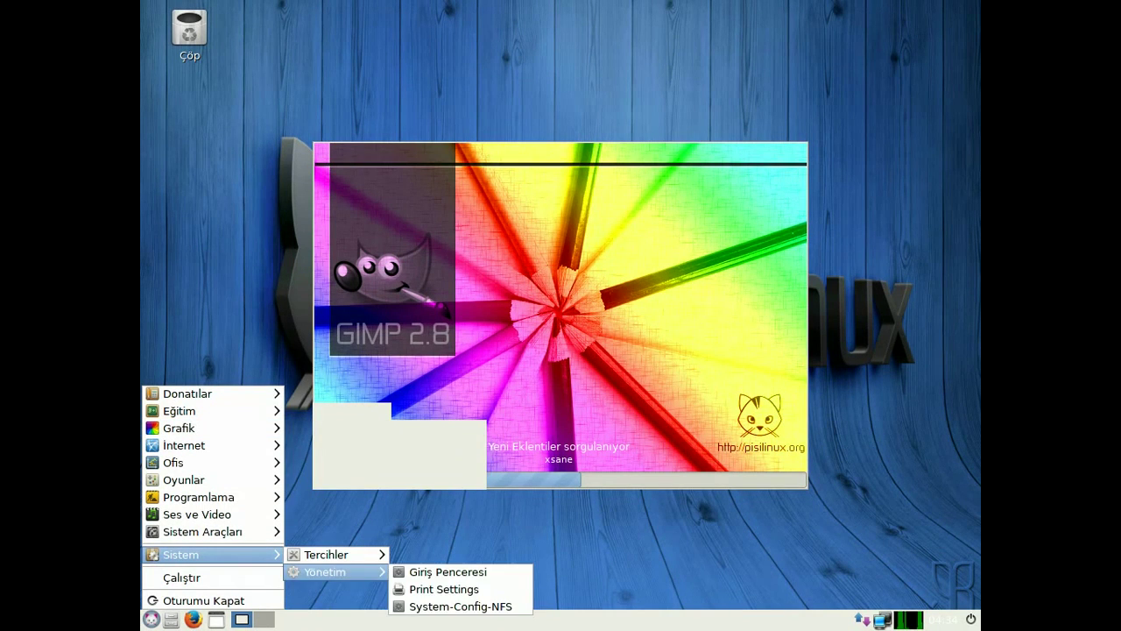
{"action": "key", "text": "Up"}
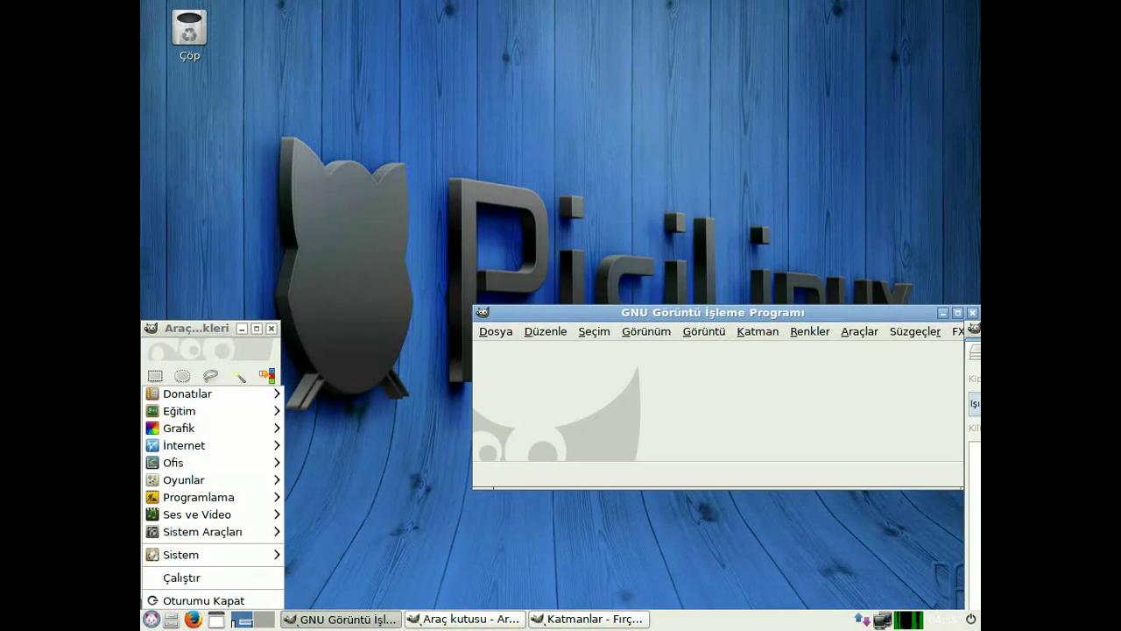
{"action": "key", "text": "Escape"}
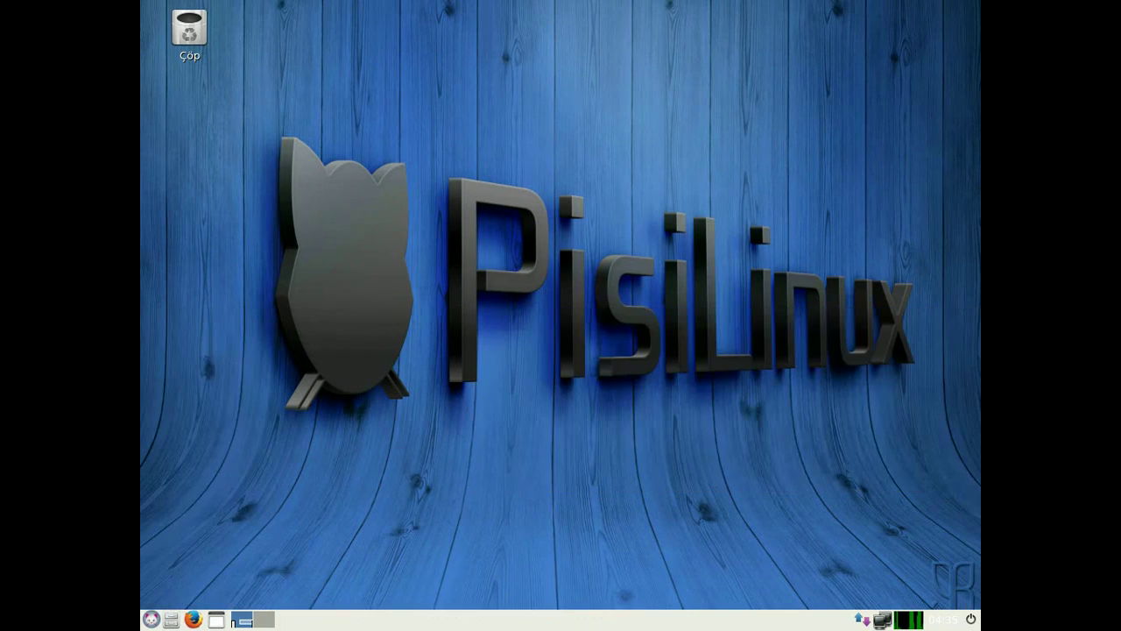
{"action": "key", "text": "alt+F1"}
{"action": "key", "text": "Return"}
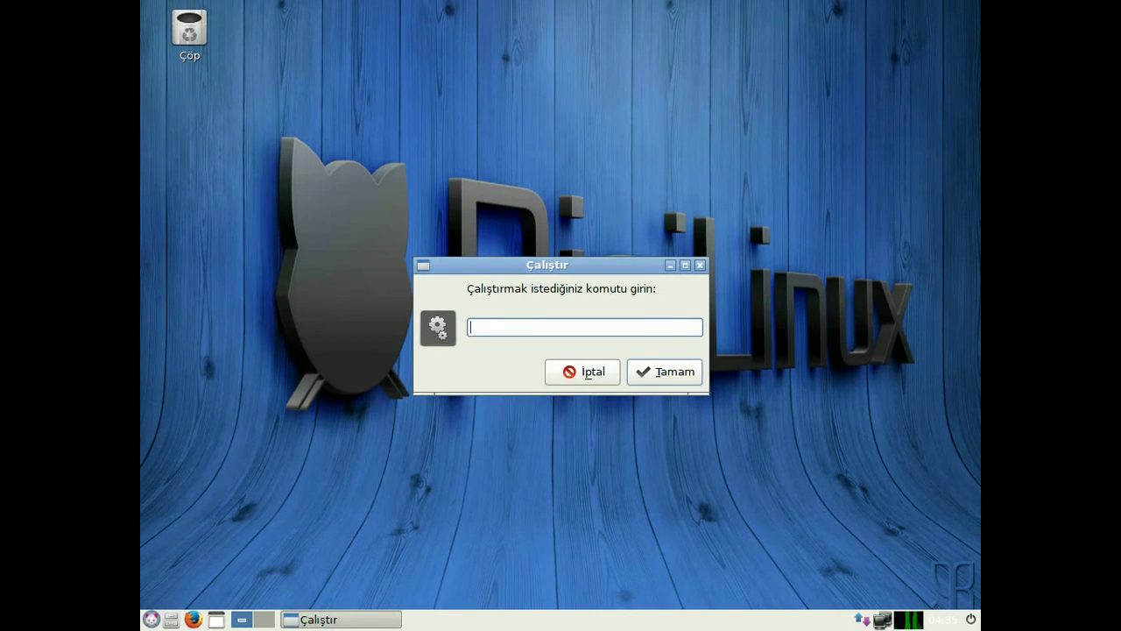
{"action": "key", "text": "Escape"}
Launch LXTerminal from the Donatılar applications
{"action": "left_click", "coordinate": [151, 619]}
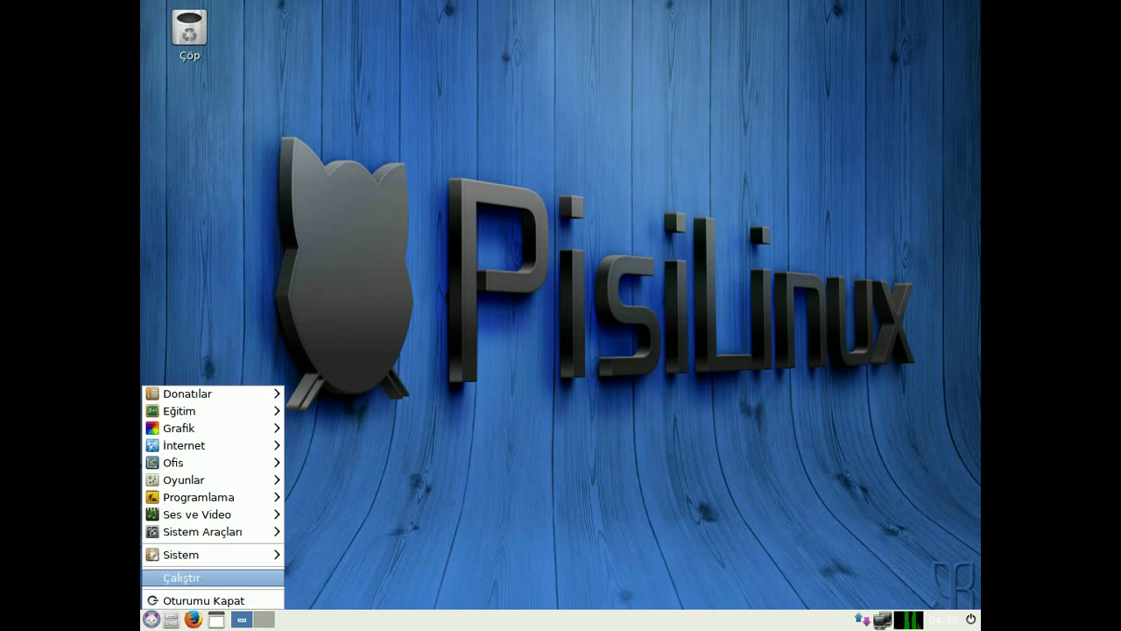
{"action": "mouse_move", "coordinate": [213, 394]}
{"action": "key", "text": "Down"}
{"action": "key", "text": "Down"}
{"action": "key", "text": "Down"}
{"action": "key", "text": "Down"}
{"action": "key", "text": "Up"}
{"action": "key", "text": "Return"}
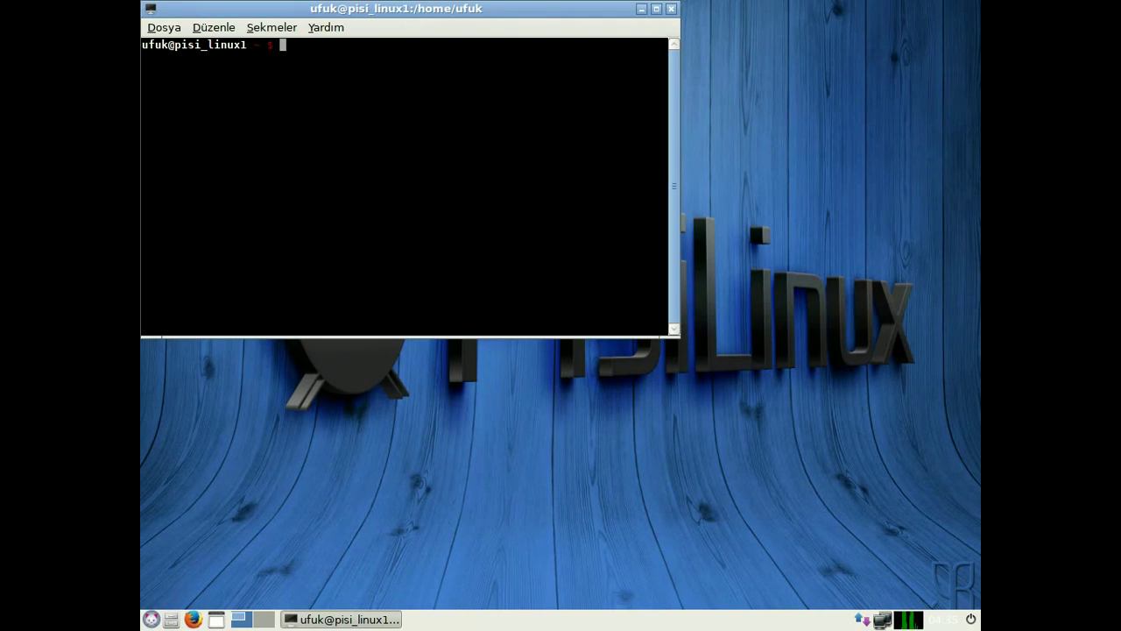
List the available pisi subcommands through completion and try to run "pisi up" as the regular user
{"action": "type", "text": "pisi q"}
{"action": "key", "text": "BackSpace"}
{"action": "key", "text": "Tab"}
{"action": "key", "text": "Tab"}
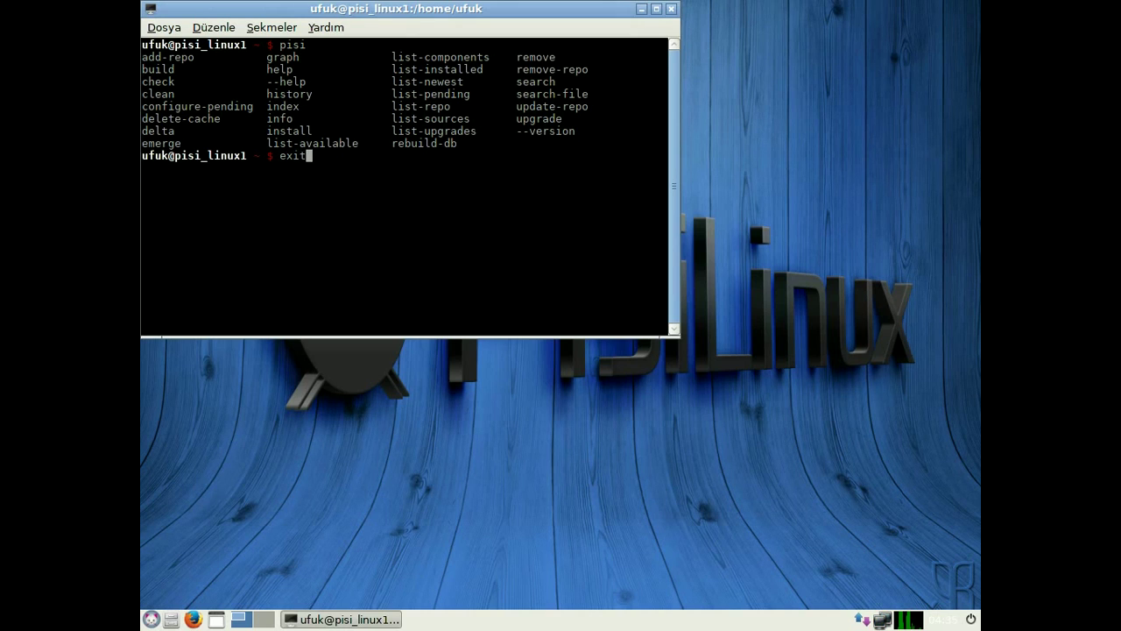
{"action": "type", "text": "up"}
{"action": "key", "text": "Return"}
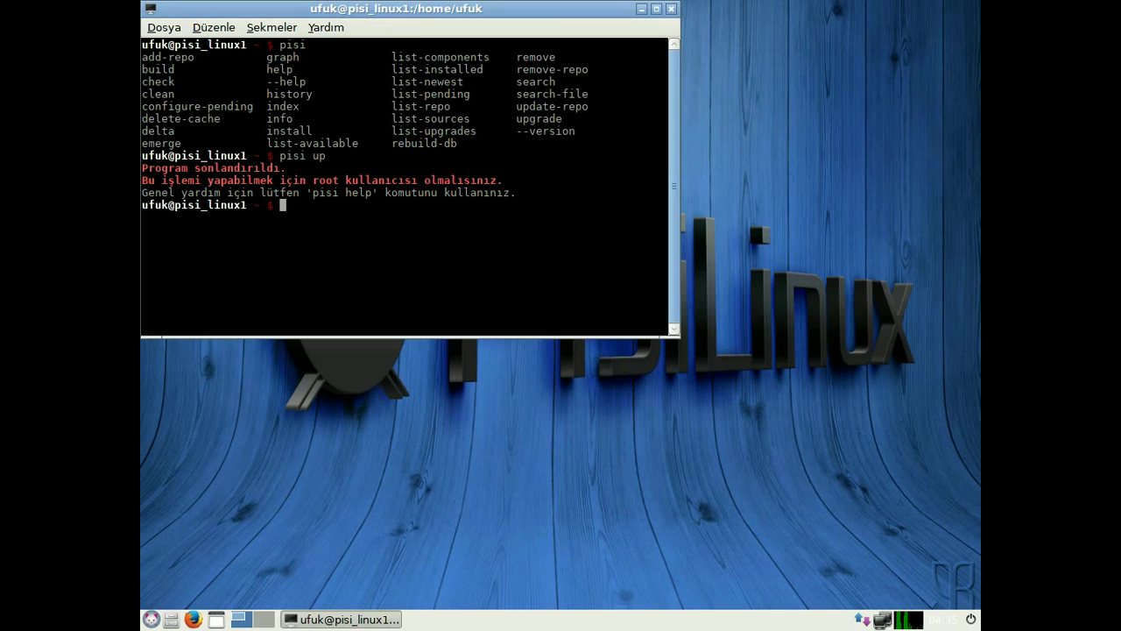
Try to switch to the root account with su and the root password
{"action": "type", "text": "su"}
{"action": "key", "text": "Return"}
{"action": "key", "text": "Return"}
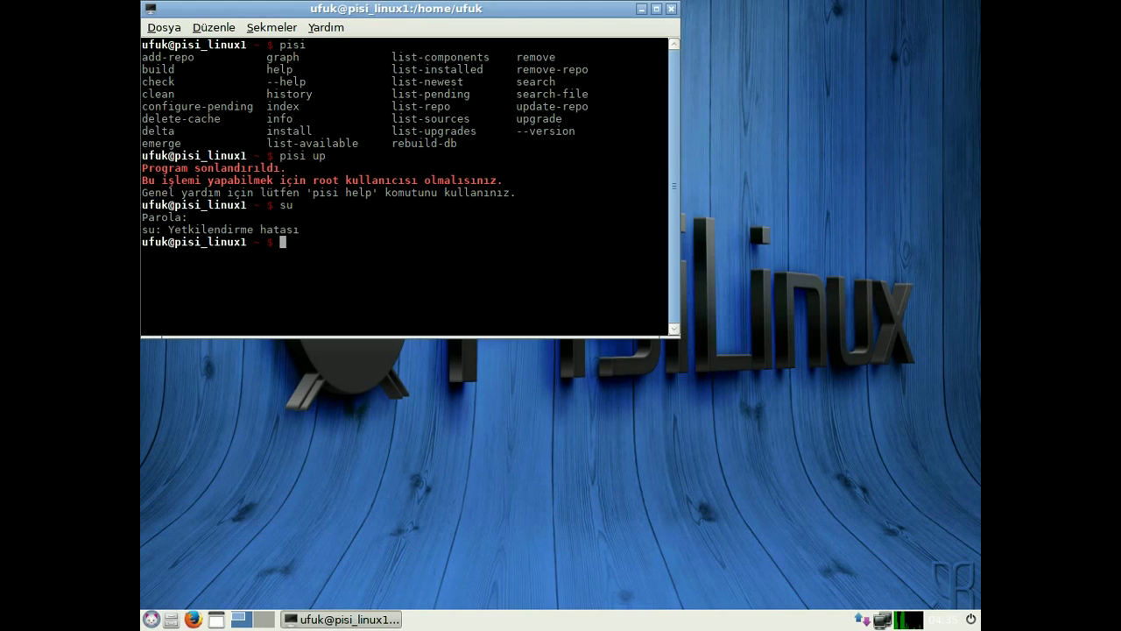
{"action": "type", "text": "su"}
{"action": "key", "text": "Return"}
{"action": "key", "text": "Return"}
Switch to root with su and the root password, and run "pisi up" to update the packages
{"action": "type", "text": "su"}
{"action": "key", "text": "Return"}
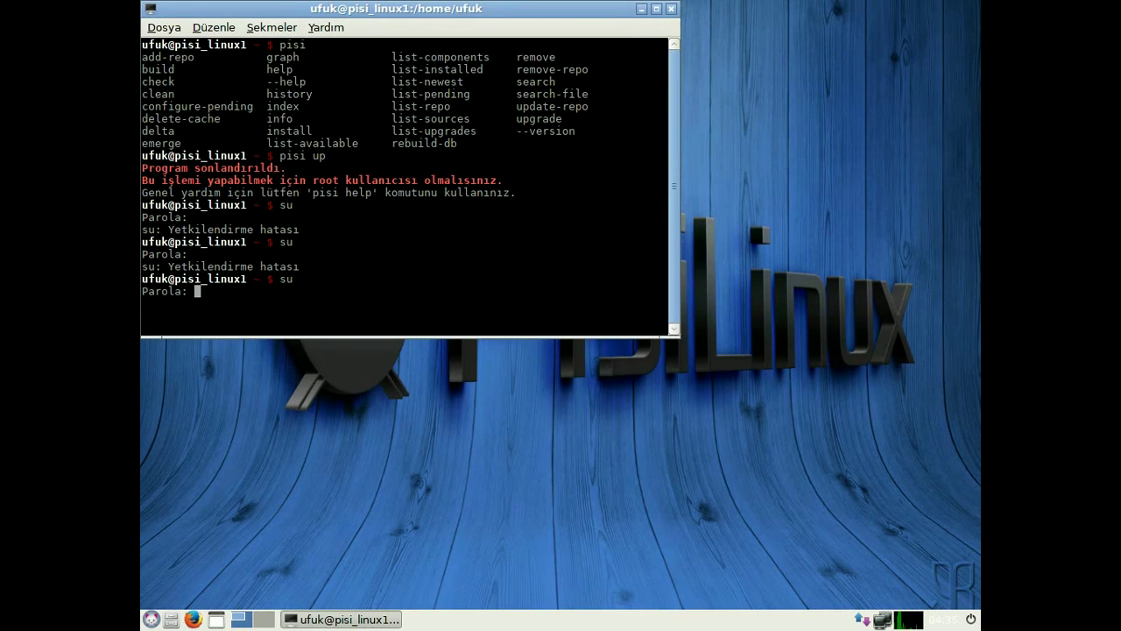
{"action": "key", "text": "Return"}
{"action": "type", "text": "pisi up"}
{"action": "key", "text": "Return"}
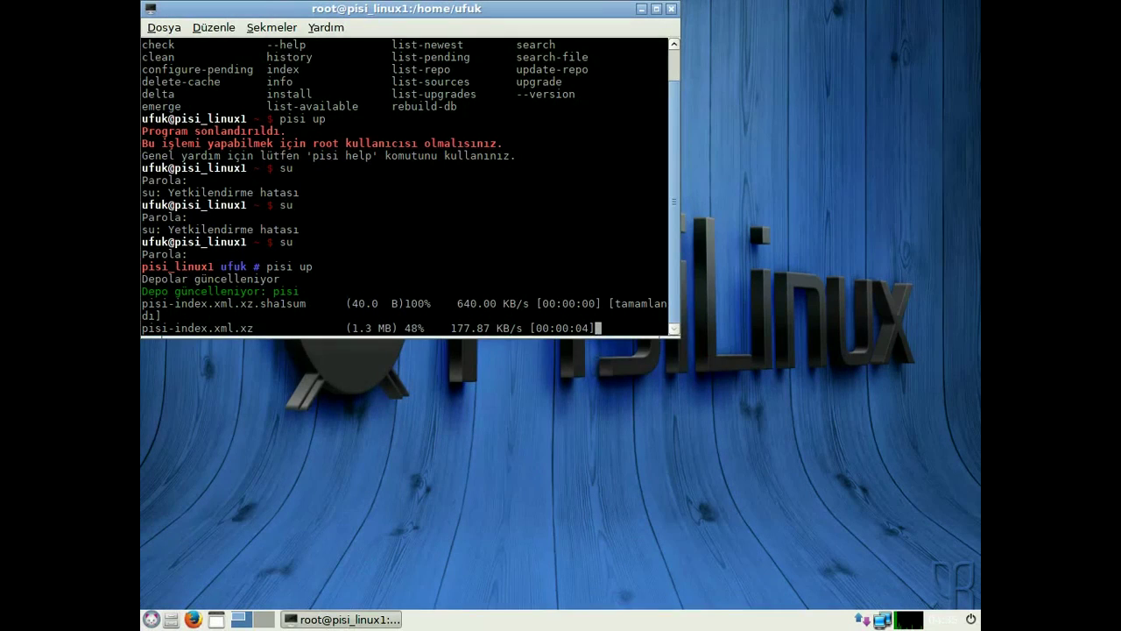
Launch the Paket Yöneticisi from the Sistem Araçları applications
{"action": "left_click", "coordinate": [151, 619]}
{"action": "mouse_move", "coordinate": [192, 555]}
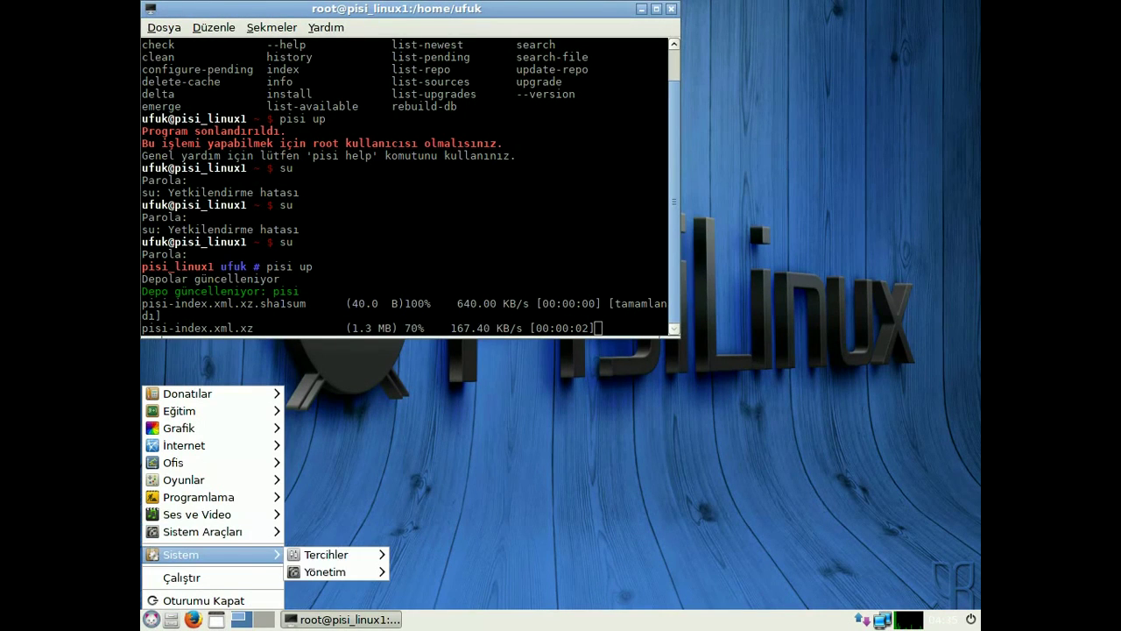
{"action": "mouse_move", "coordinate": [328, 555]}
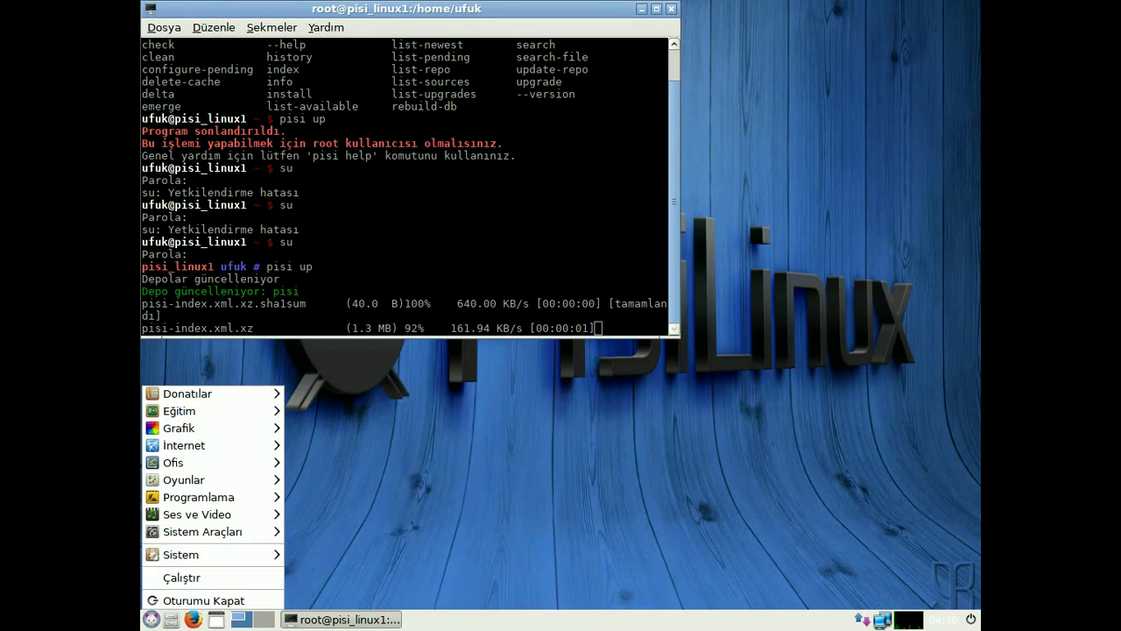
{"action": "mouse_move", "coordinate": [201, 532]}
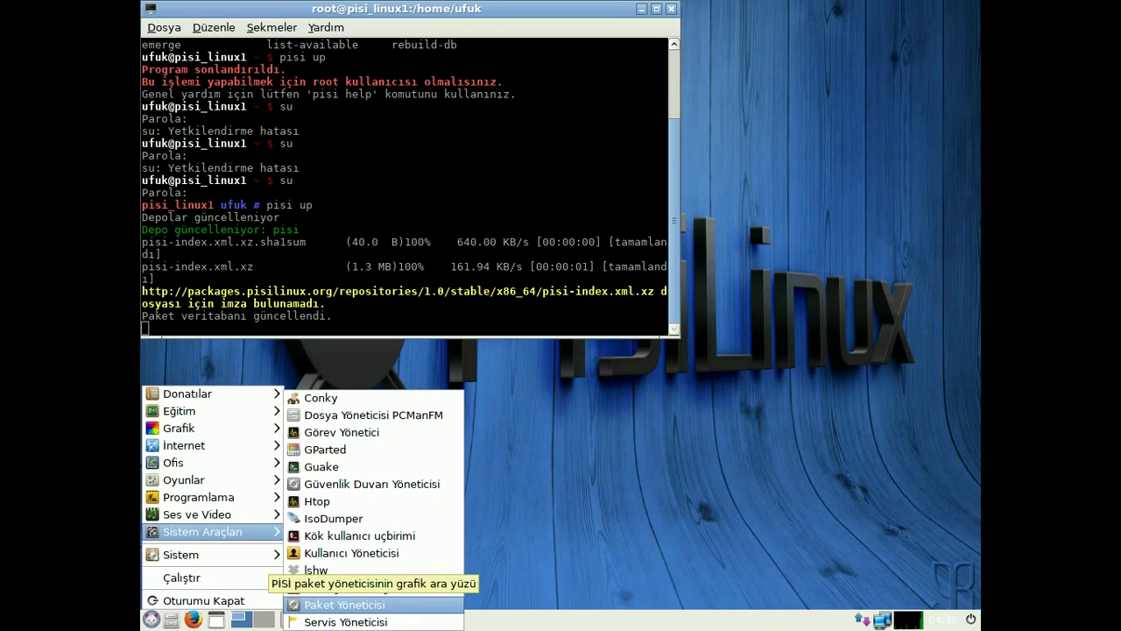
{"action": "left_click", "coordinate": [344, 604]}
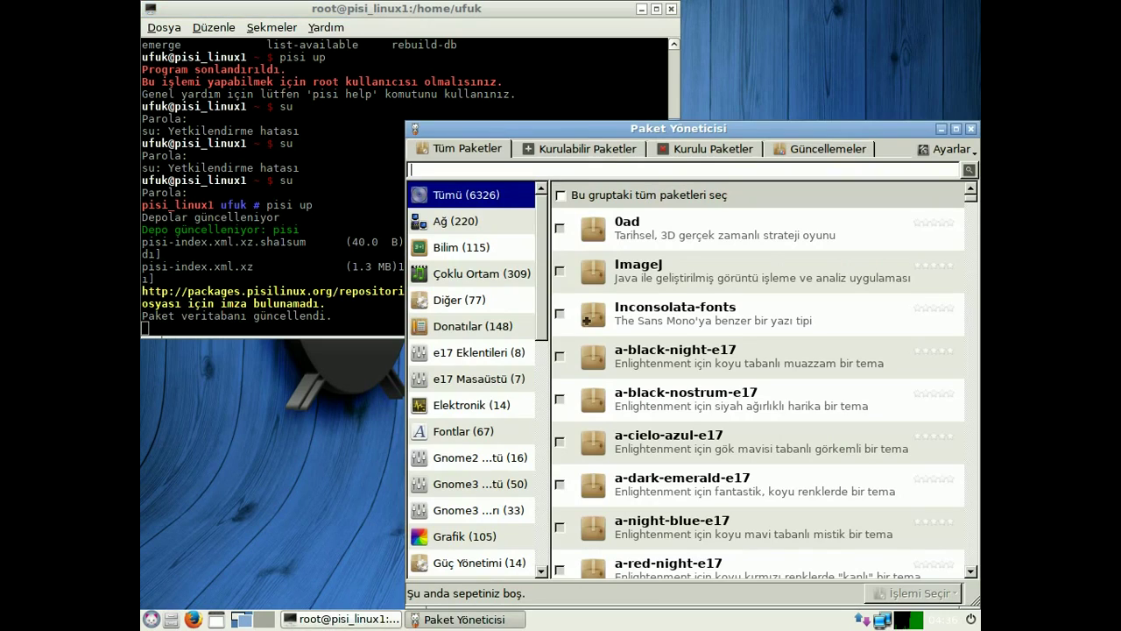
Close the terminal window and maximize the Paket Yöneticisi window
{"action": "left_click", "coordinate": [670, 8]}
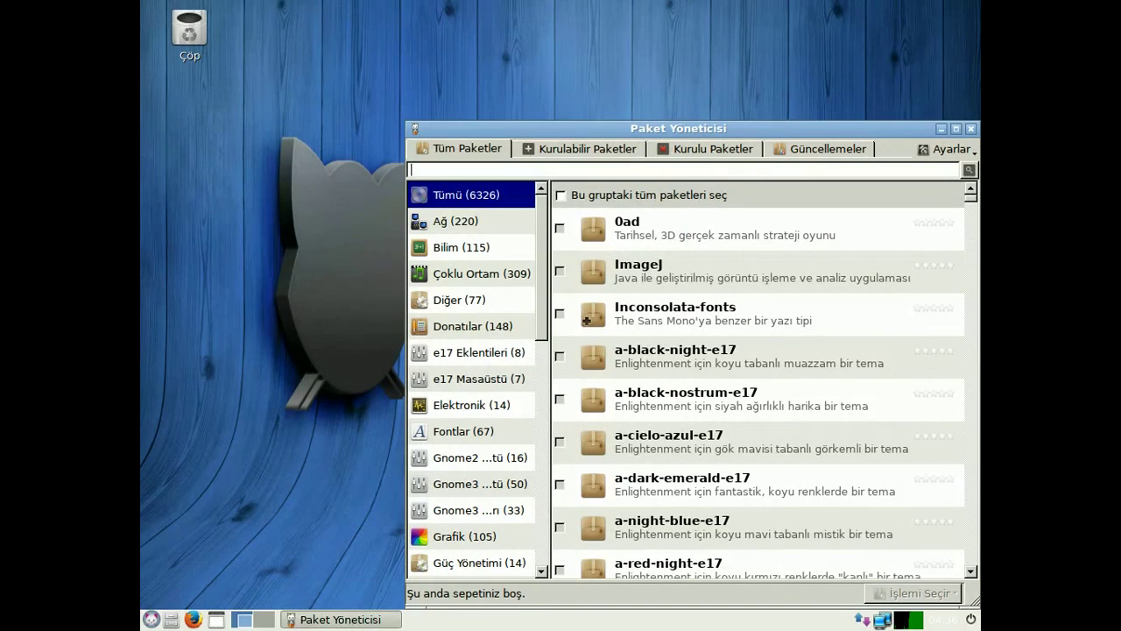
{"action": "left_click", "coordinate": [957, 129]}
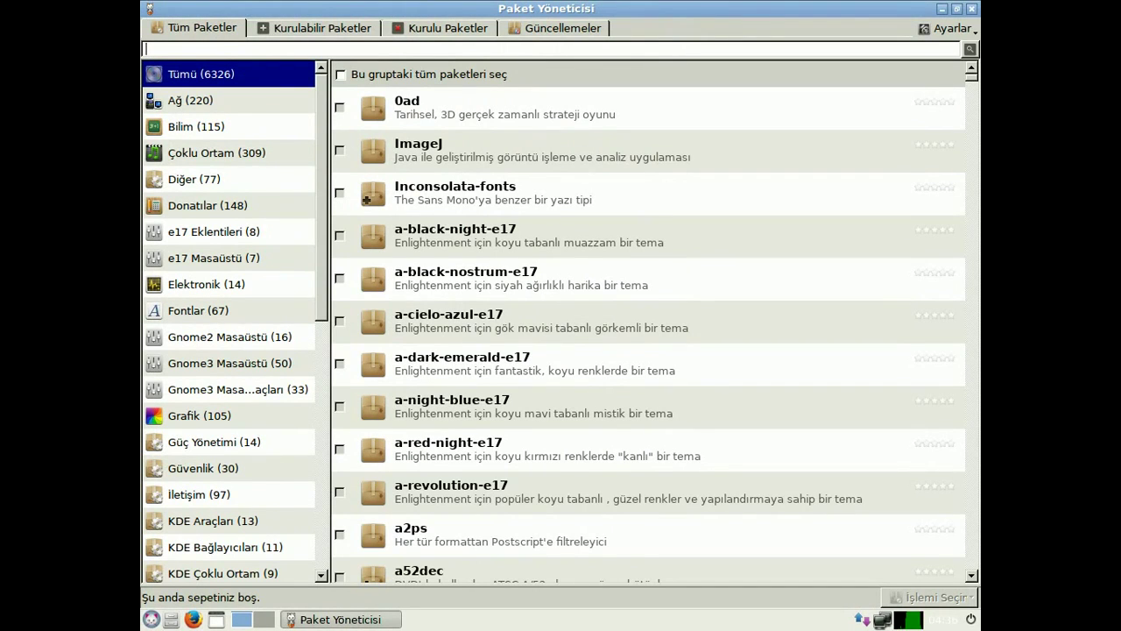
Browse the Ağ and e17 Masaüstü package groups and expand the description of the enlightenment package
{"action": "scroll", "coordinate": [243, 300], "scroll_direction": "down", "scroll_amount": 1}
{"action": "scroll", "coordinate": [244, 300], "scroll_direction": "up", "scroll_amount": 1}
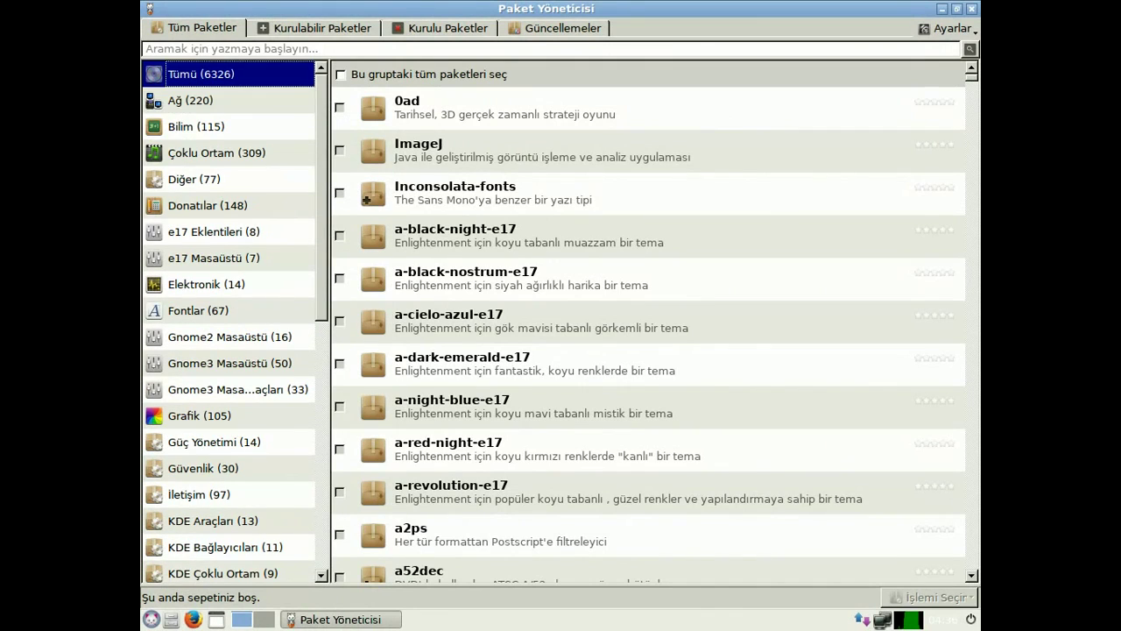
{"action": "key", "text": "Down"}
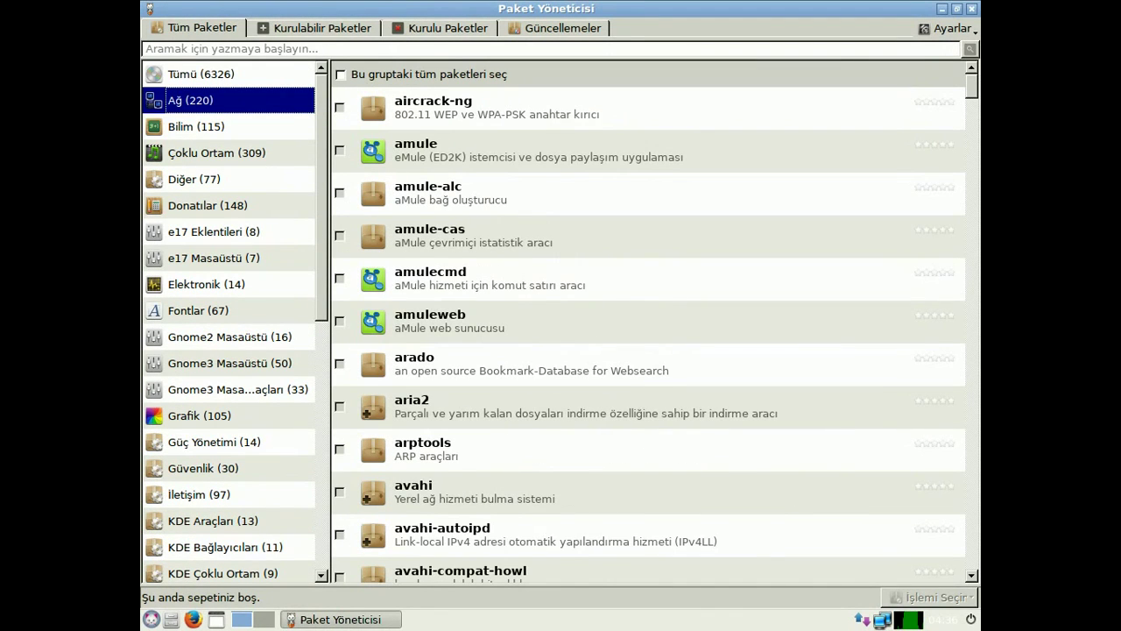
{"action": "left_click", "coordinate": [232, 258]}
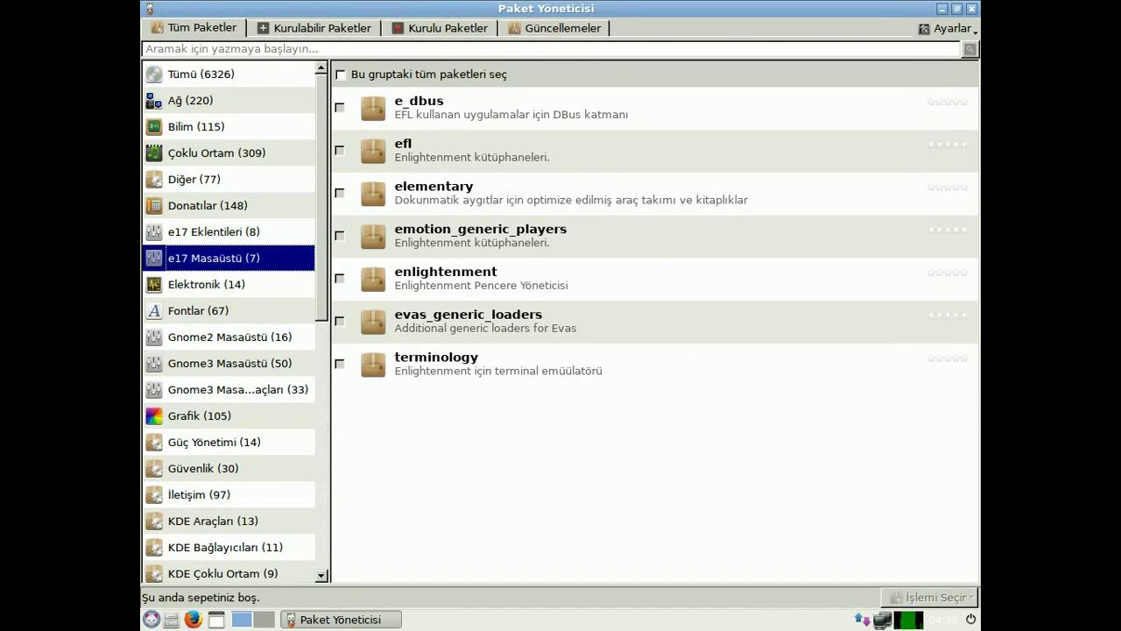
{"action": "left_click", "coordinate": [480, 279]}
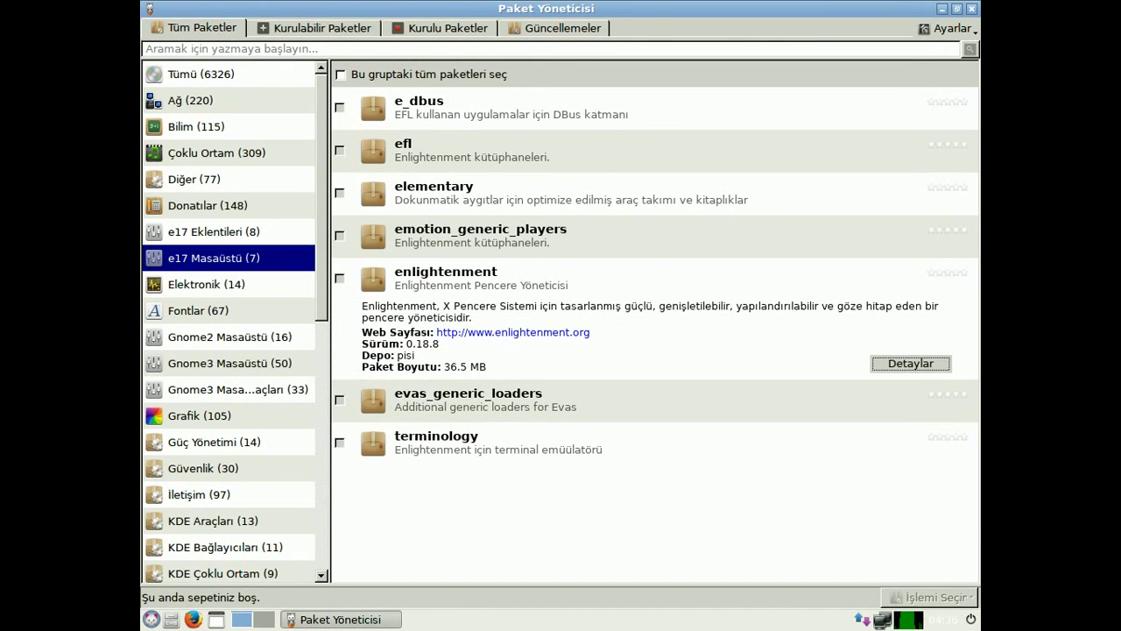